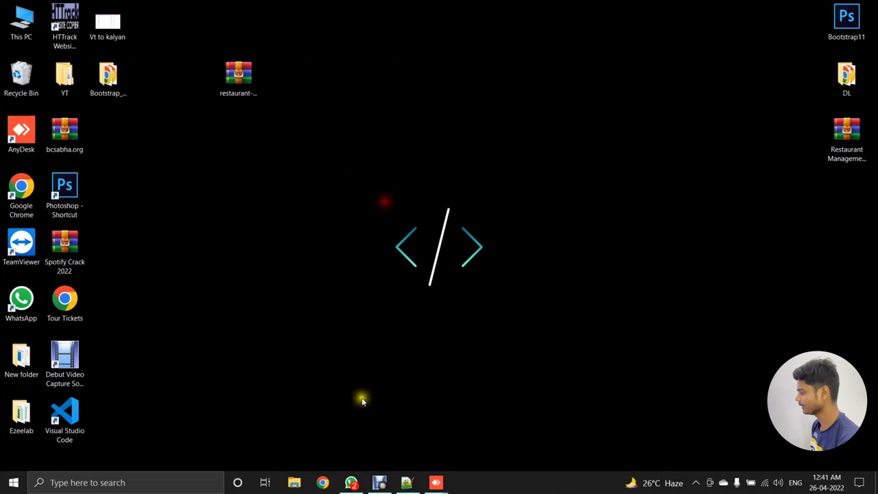
Copy the wordpress.org/themes/restaurant-and-cafe/ address from the Notepad++ notes and open it in Chrome
left_click(412, 479)
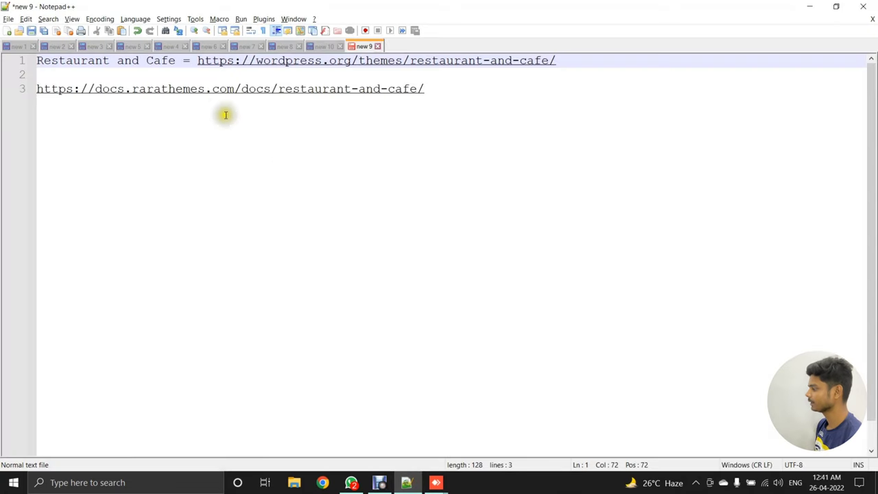
left_click(197, 62, "shift")
key("ctrl+c")
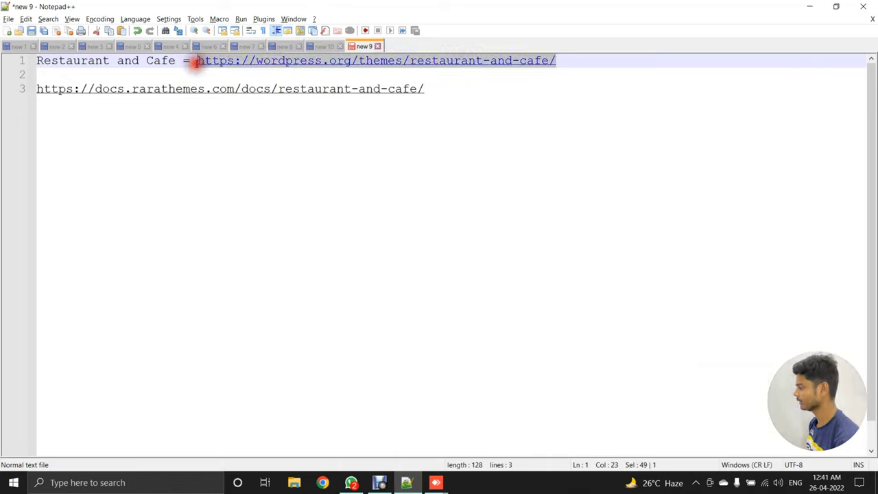
key("alt+Tab")
key("alt+Tab")
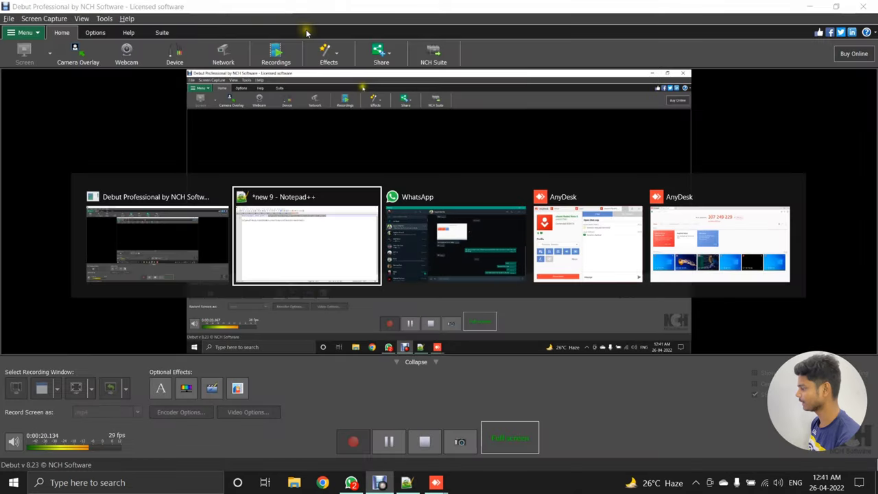
left_click(323, 482)
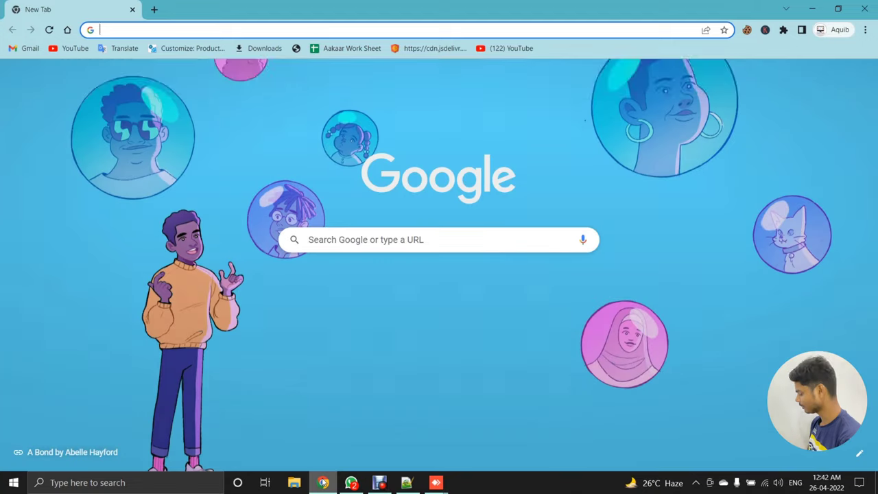
key("ctrl+v")
key("Return")
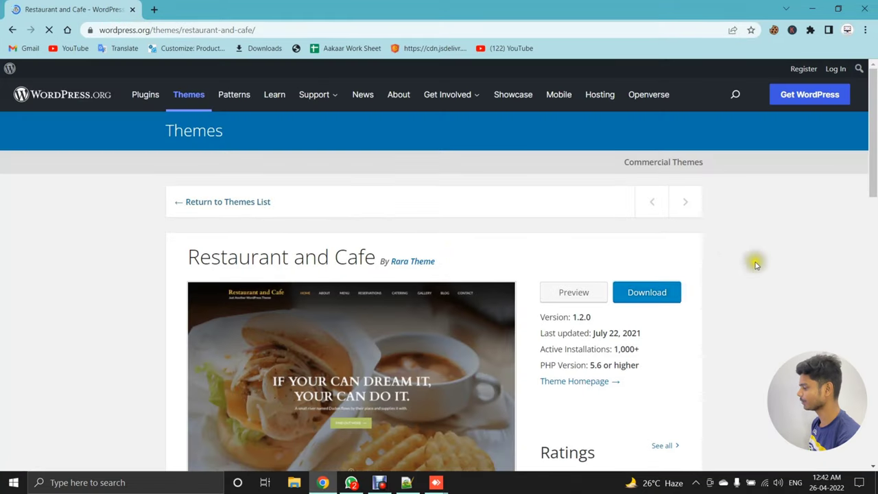
left_click(648, 297)
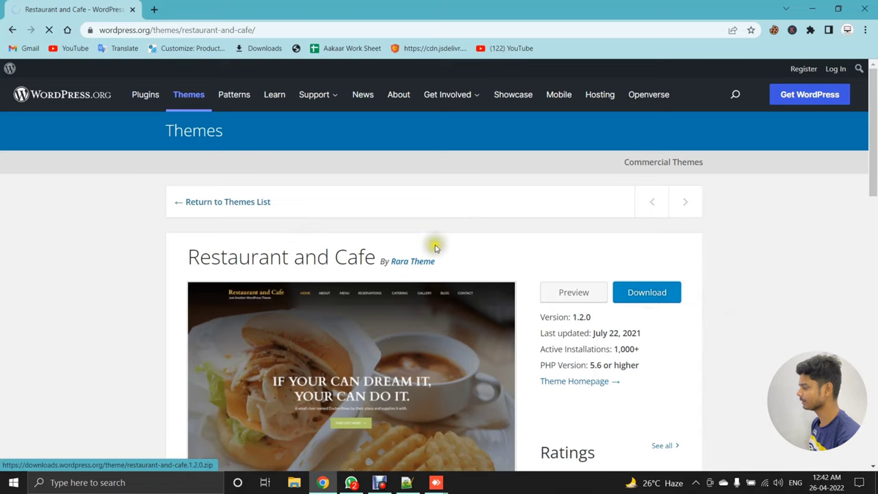
left_click(115, 455)
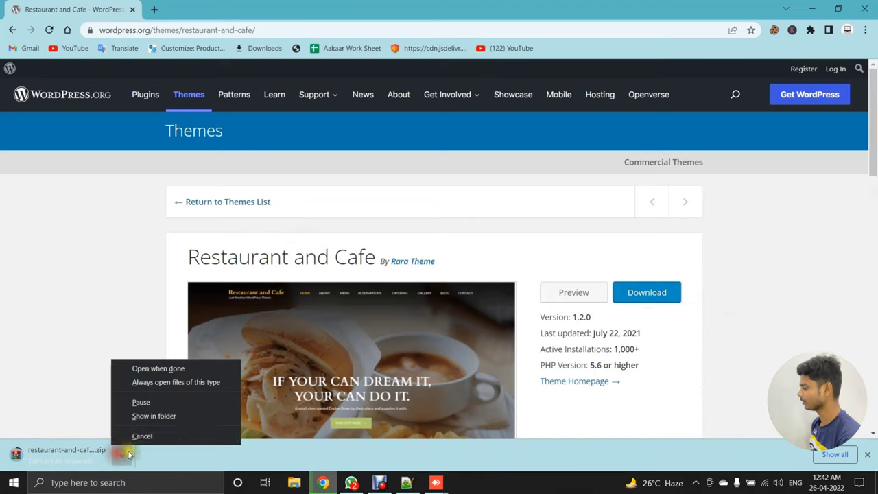
left_click(133, 435)
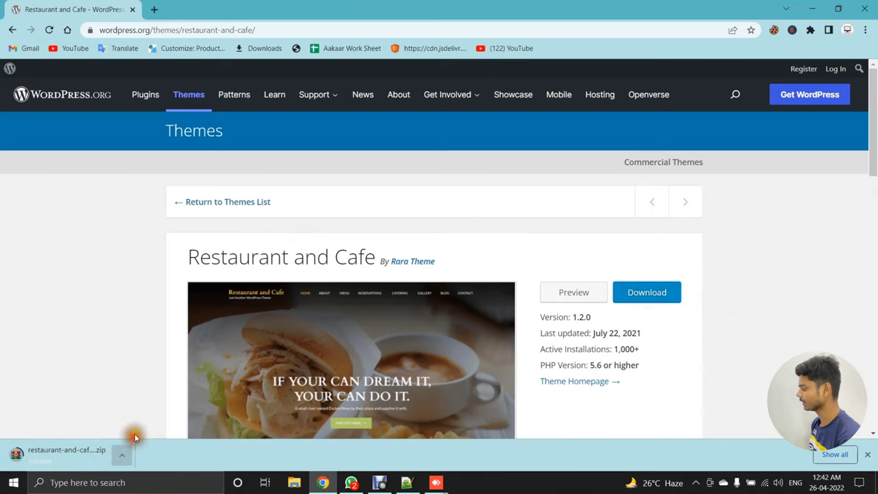
Go to the desktop and move the restaurant-and-cafe.1.2.0 archive nearer to the centre of the desktop
left_click(812, 8)
left_click(873, 488)
left_click_drag(241, 70, 415, 137)
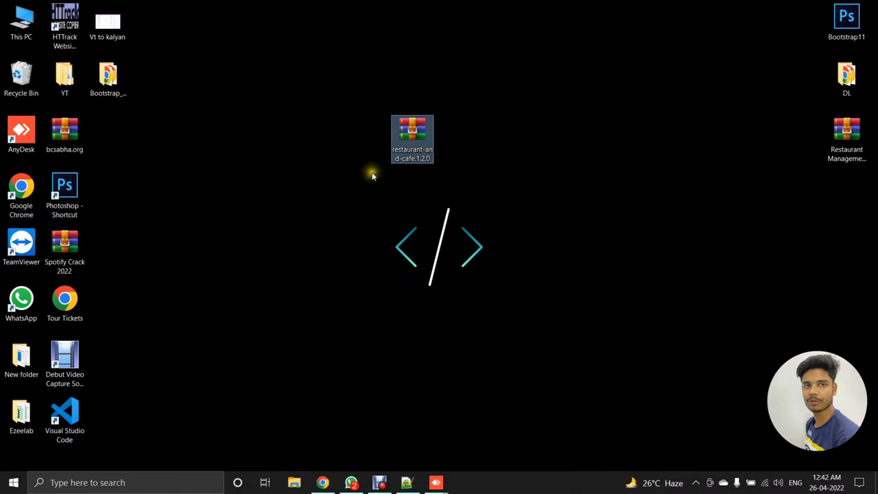
Copy the docs.rarathemes.com/docs/restaurant-and-cafe/ address from the Notepad++ notes and open it in a new Chrome tab, dismissing the downloads bar
left_click(407, 482)
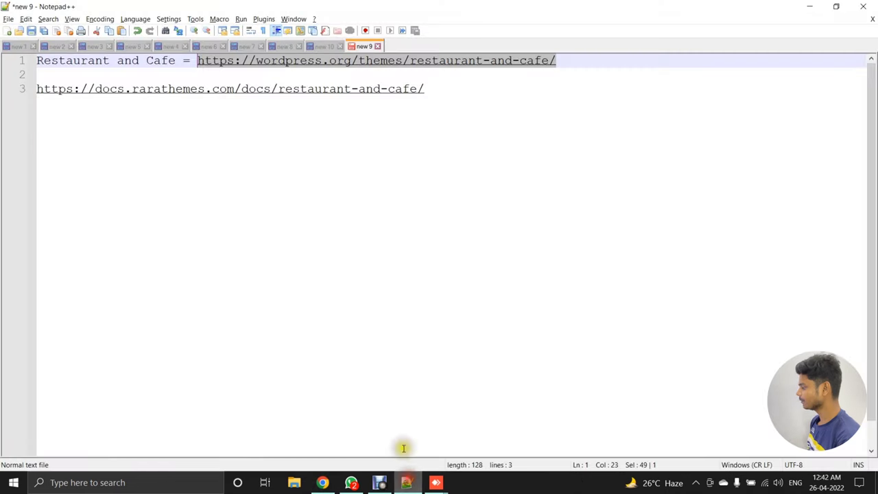
left_click(426, 88)
left_click_drag(291, 96, 37, 89)
key("ctrl+c")
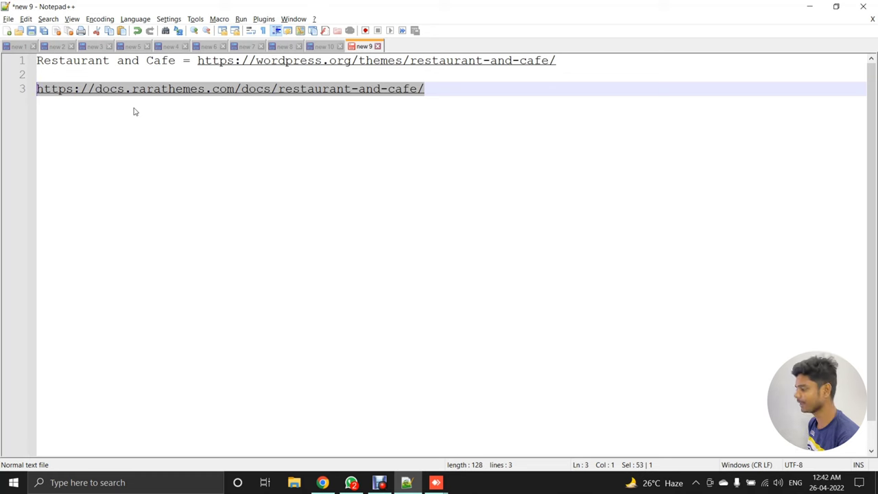
key("alt+Tab")
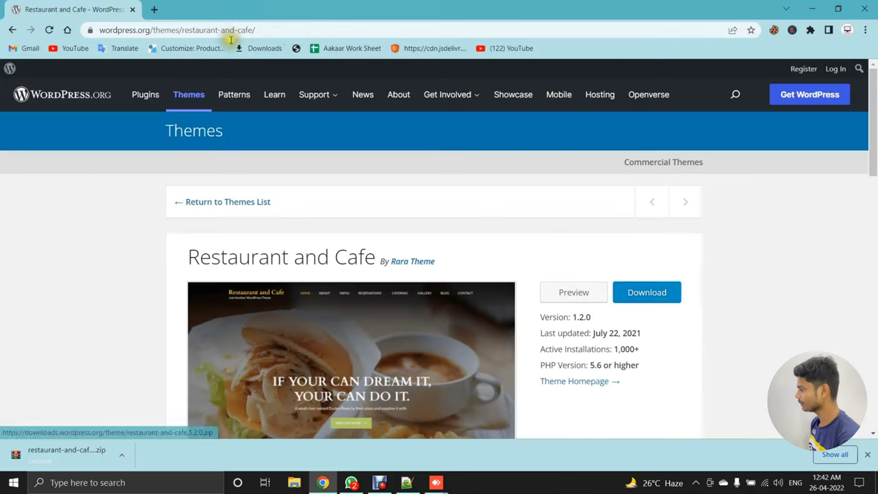
key("ctrl+t")
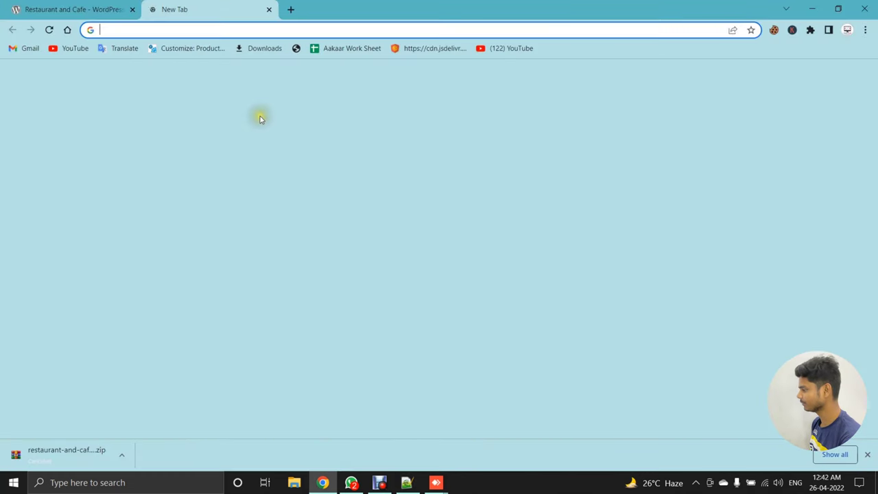
key("ctrl+v")
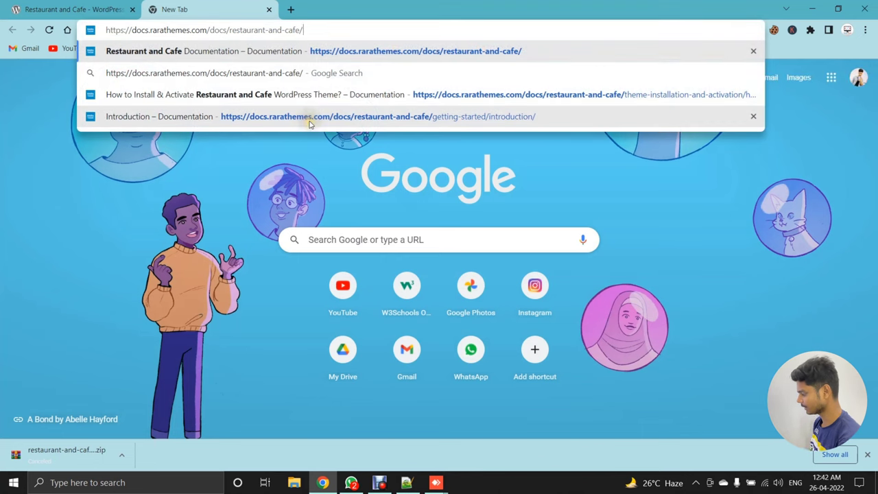
key("Return")
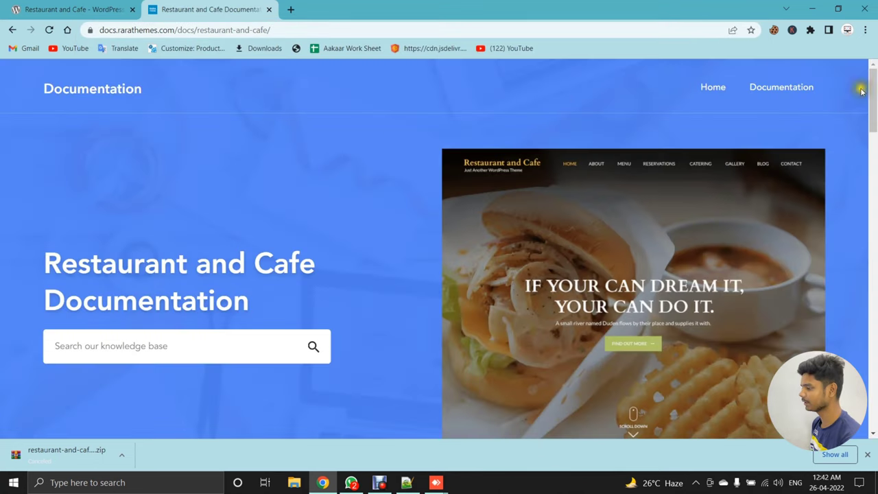
left_click(866, 456)
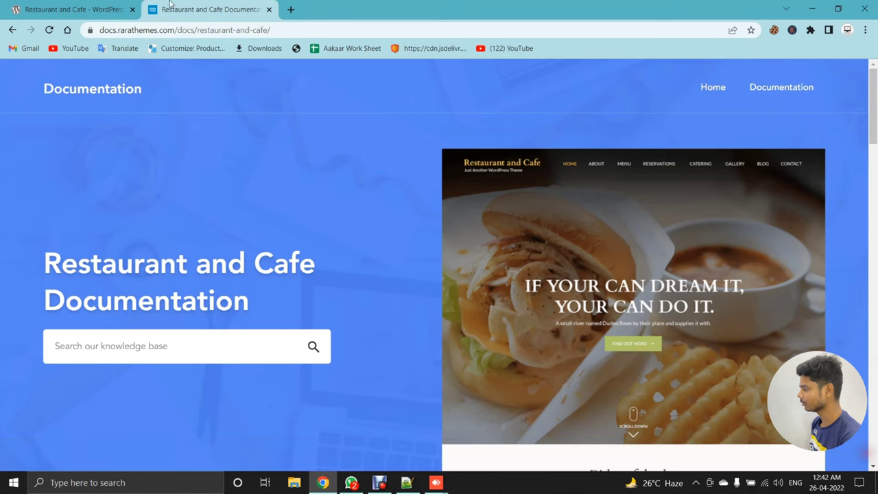
Review the theme and documentation pages, close the WordPress.org theme page, and open a new blank tab
left_click(82, 10)
left_click(209, 10)
left_click(72, 9)
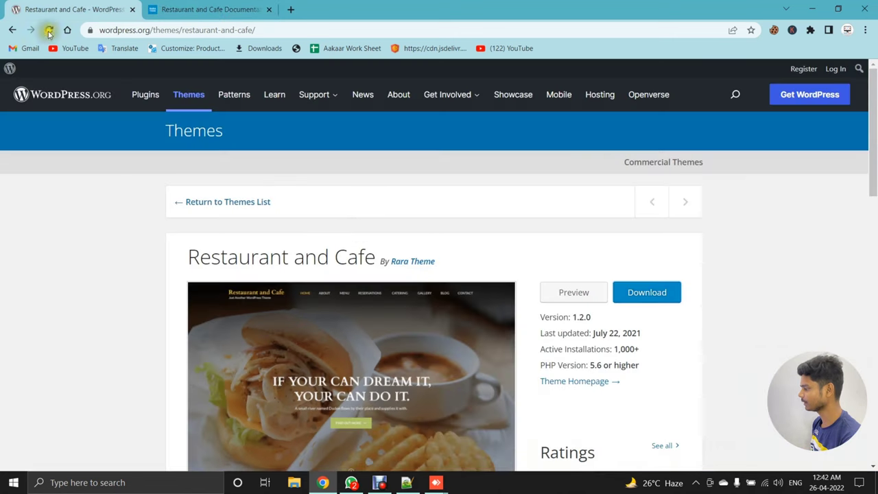
left_click(214, 8)
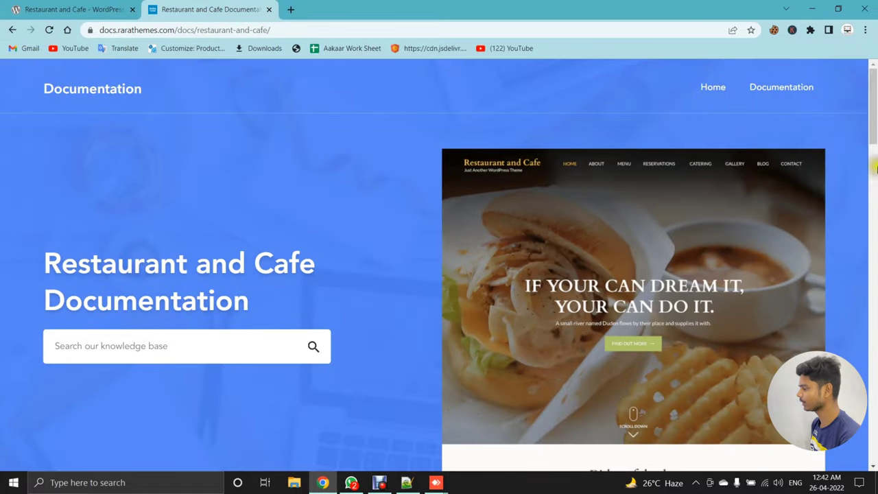
mouse_move(872, 108)
left_mouse_down()
mouse_move(872, 226)
mouse_move(872, 96)
left_mouse_up()
left_click(133, 10)
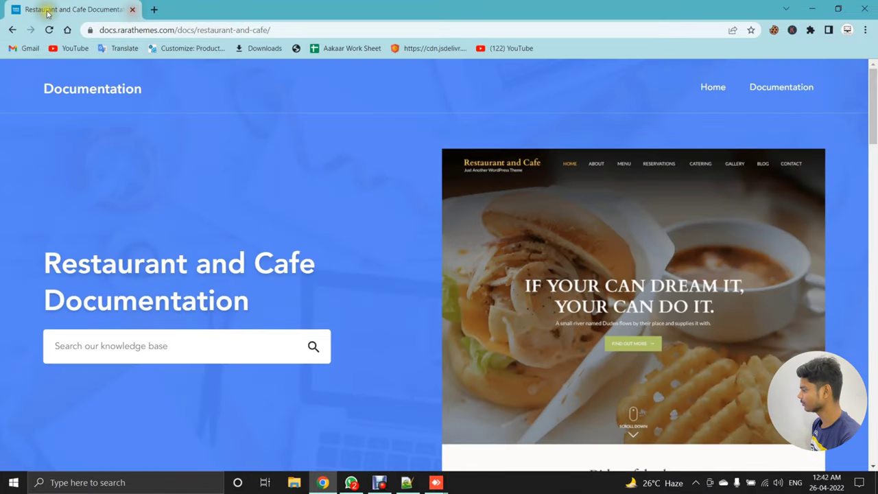
left_click(155, 10)
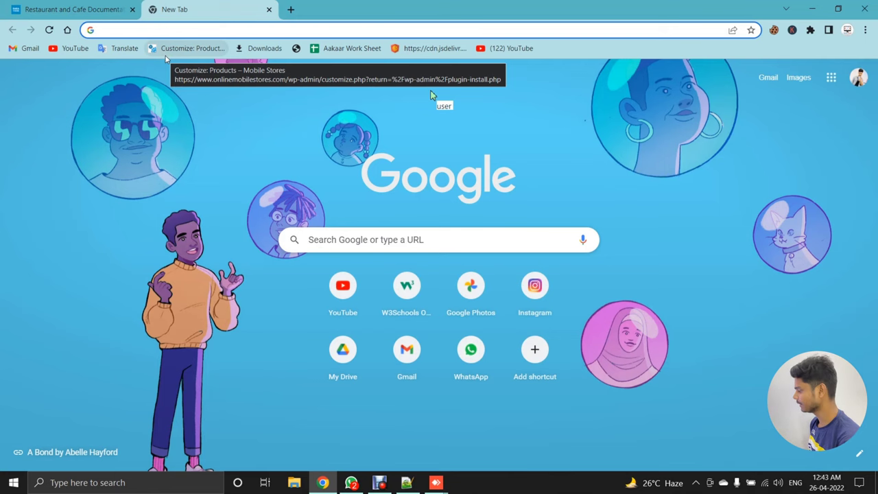
Switch to File Explorer and launch the xampp-control application from the xampp folder on drive D
left_click(295, 483)
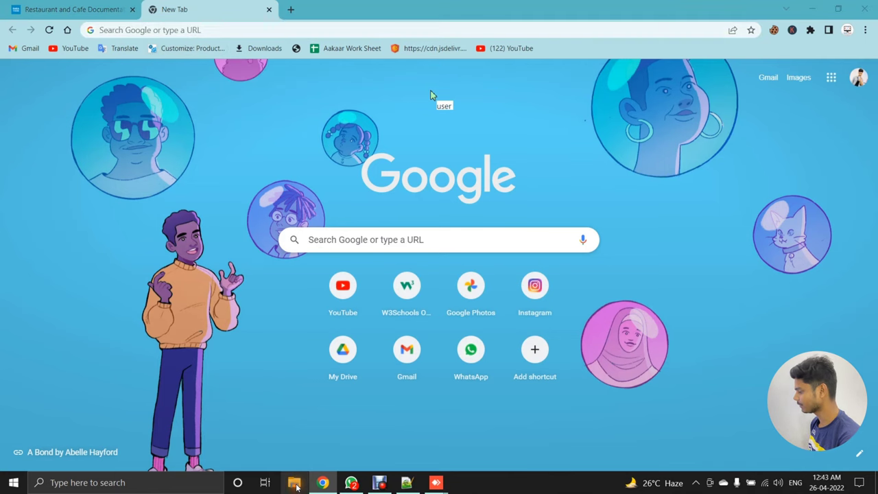
left_click(61, 319)
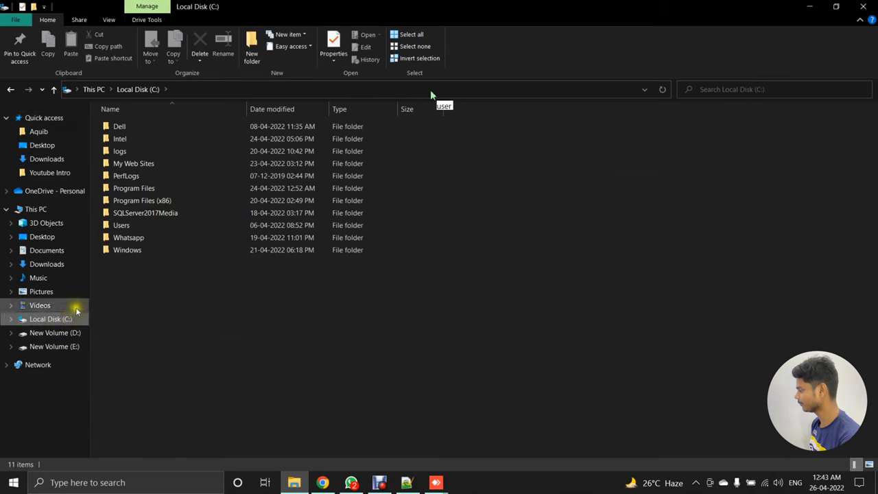
left_click(58, 334)
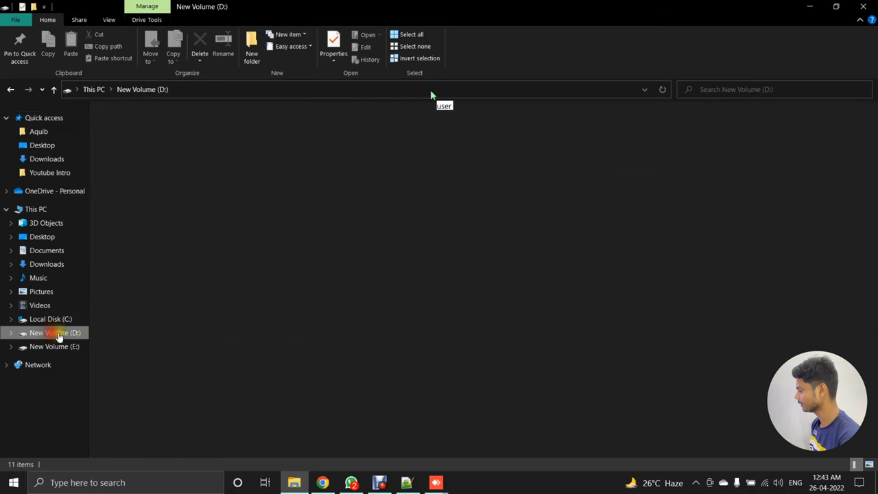
double_click(137, 322)
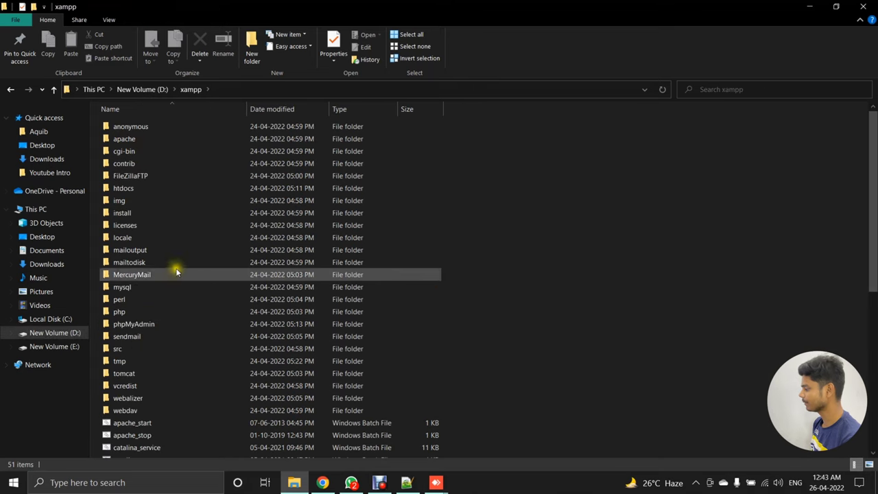
scroll(176, 272, "down", 8)
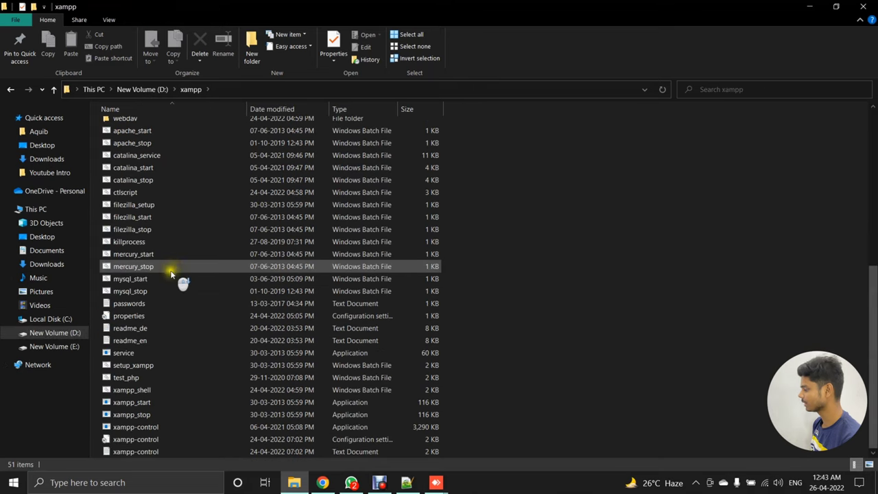
left_click(170, 430)
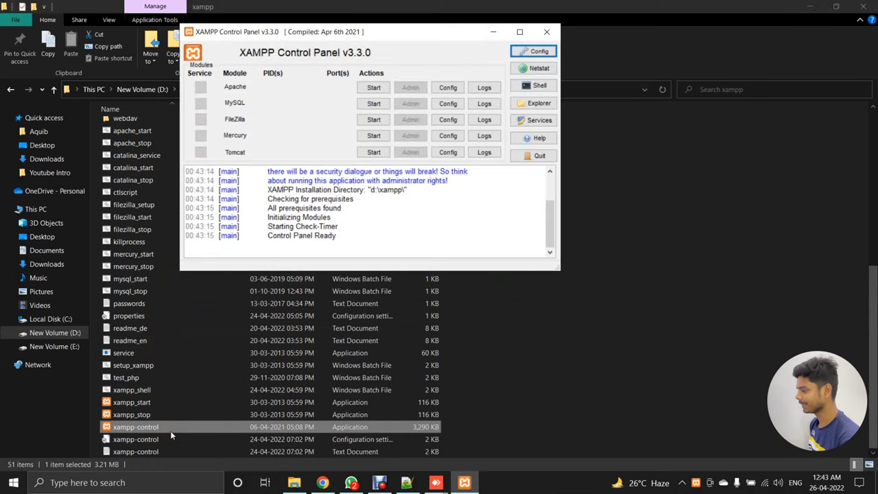
Start the Apache and MySQL modules in XAMPP, and minimize its control panel
left_click(373, 88)
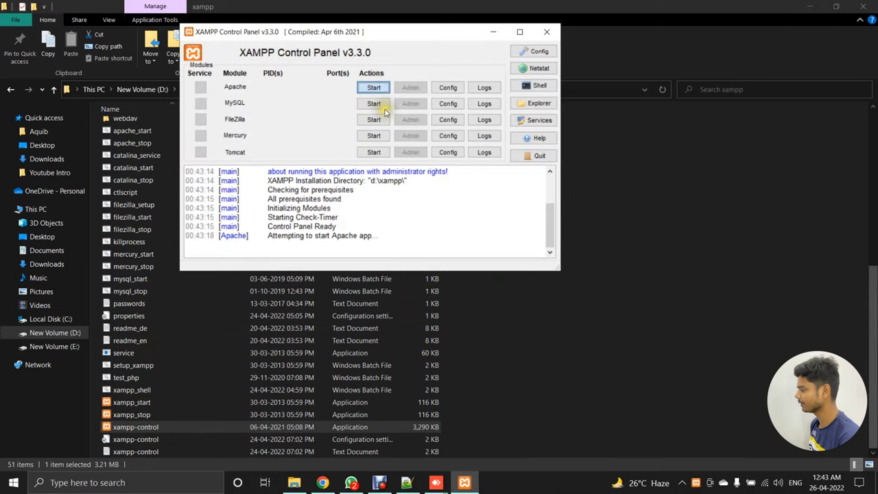
left_click(376, 105)
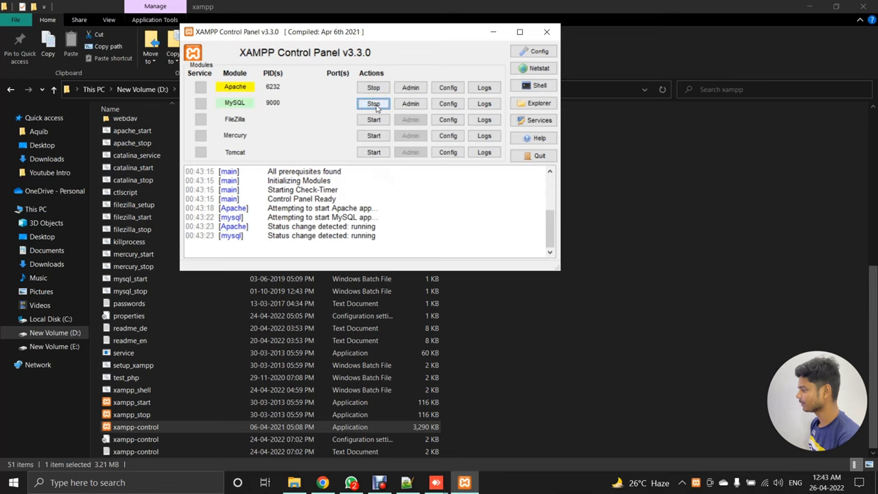
left_click(497, 32)
Switch to Chrome and load localhost/ in the blank tab to check the local server
left_click(322, 482)
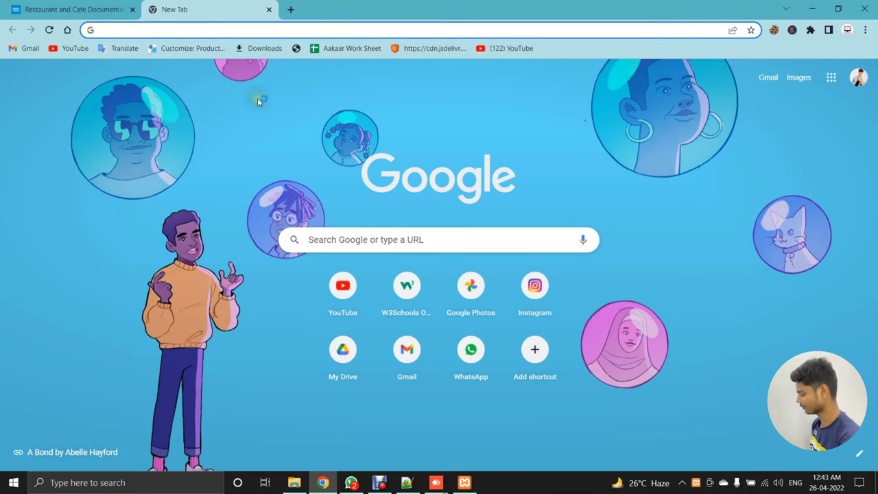
type("loca")
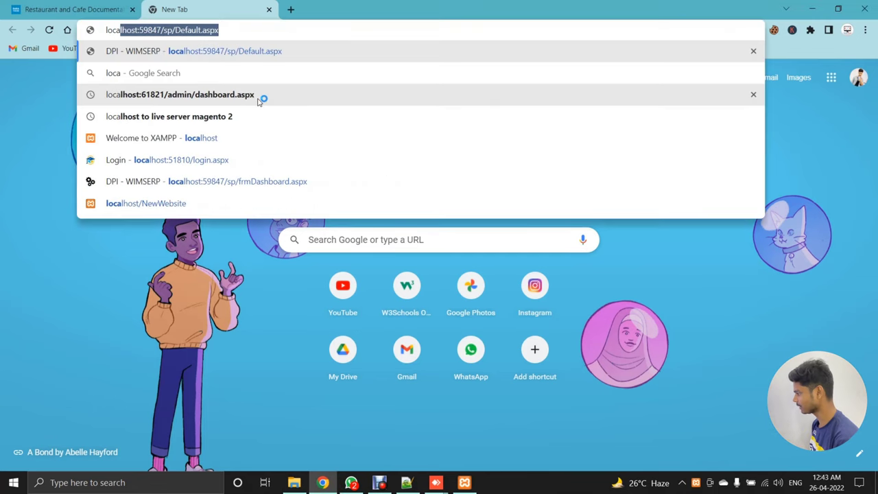
type("lhost:59847/")
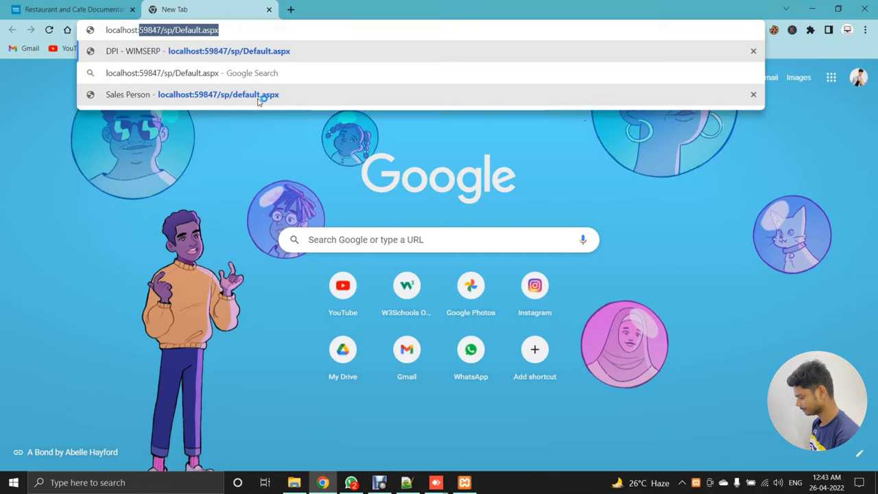
key("BackSpace")
key("BackSpace")
type("/")
key("Return")
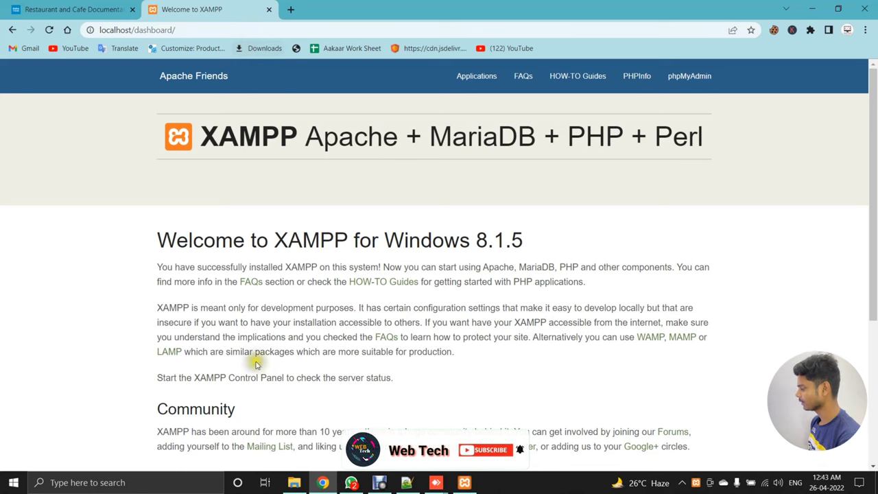
Switch to File Explorer and open the htdocs folder inside the xampp folder
left_click(293, 482)
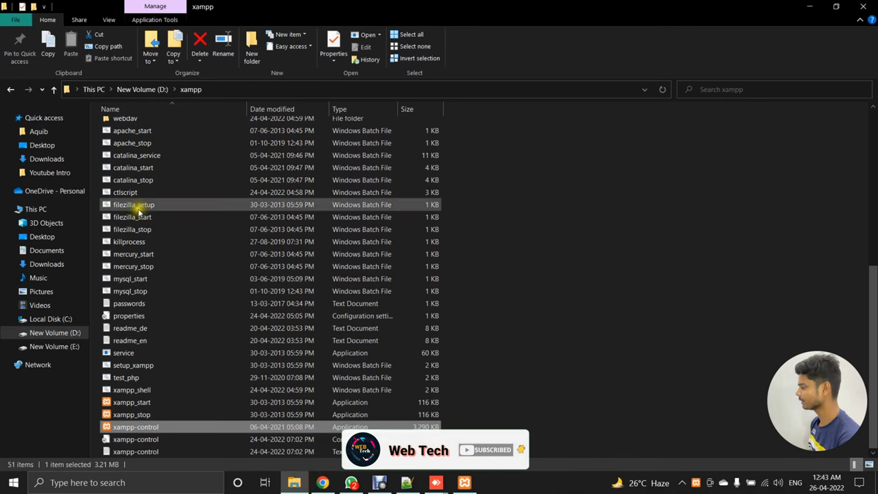
scroll(137, 209, "up", 8)
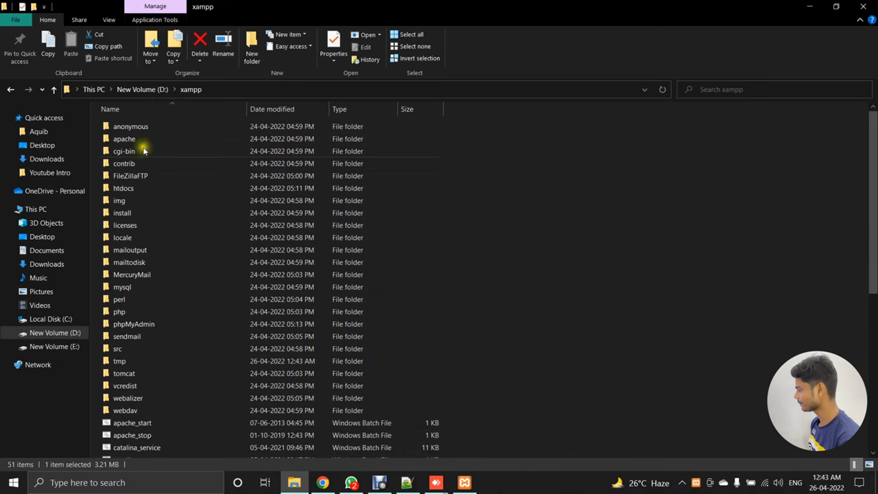
double_click(147, 188)
left_click(141, 151)
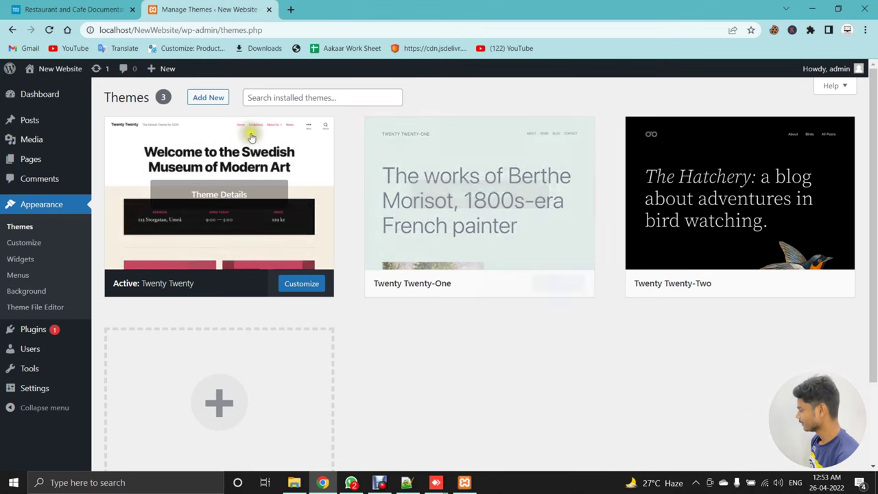
Open the form for uploading a theme on the Add Themes page
left_click_drag(135, 30, 340, 32)
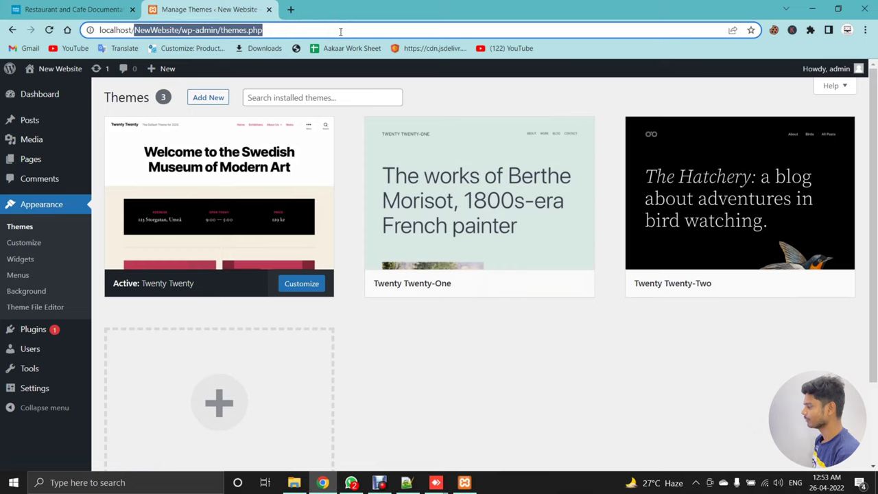
left_click(340, 32)
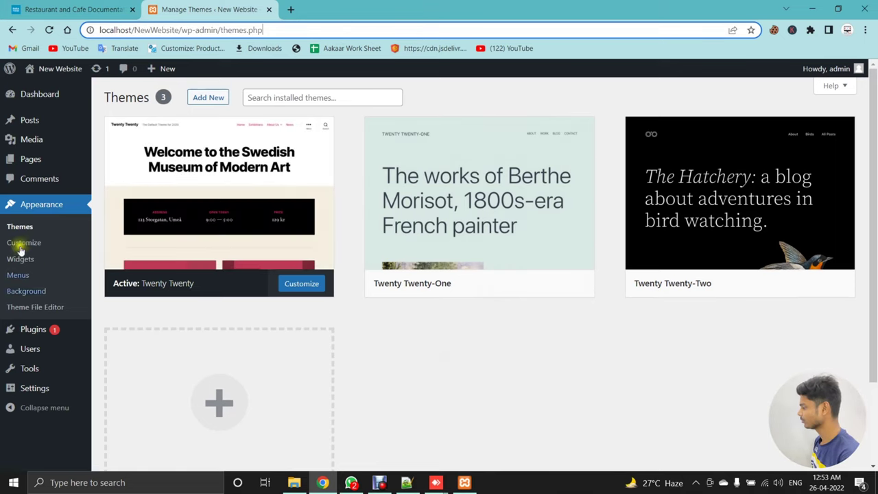
mouse_move(272, 131)
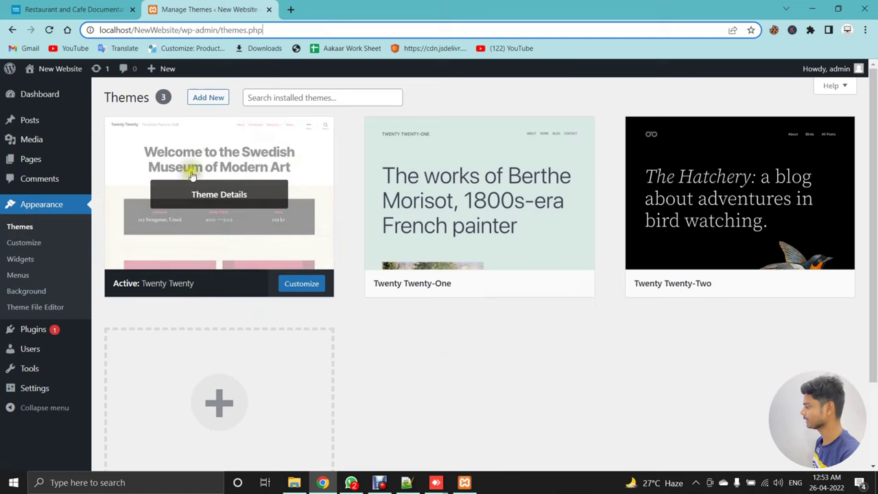
left_click(209, 99)
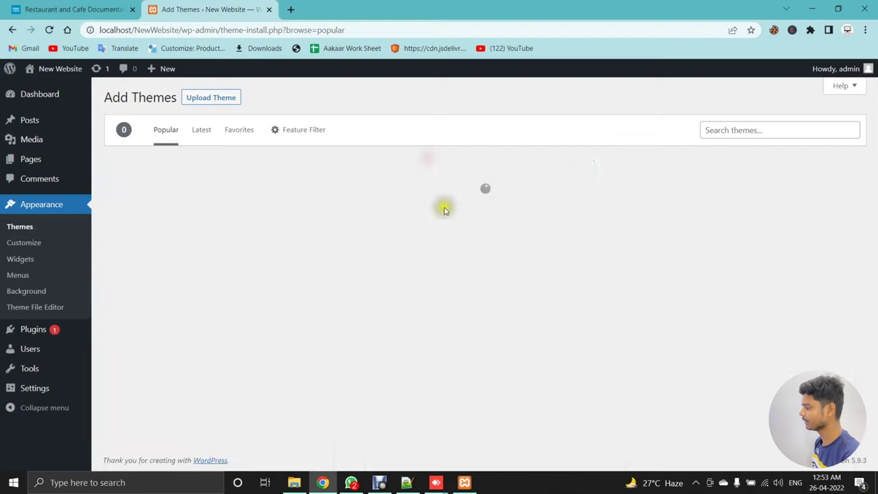
mouse_move(217, 206)
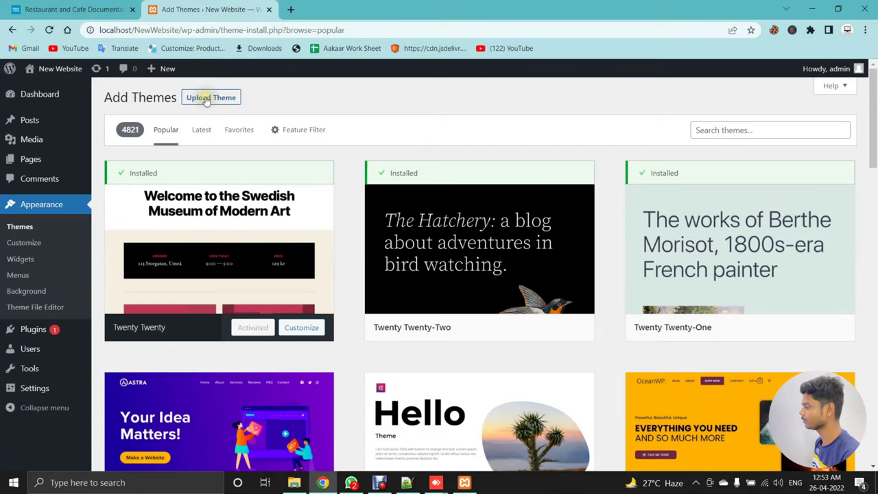
left_click(210, 104)
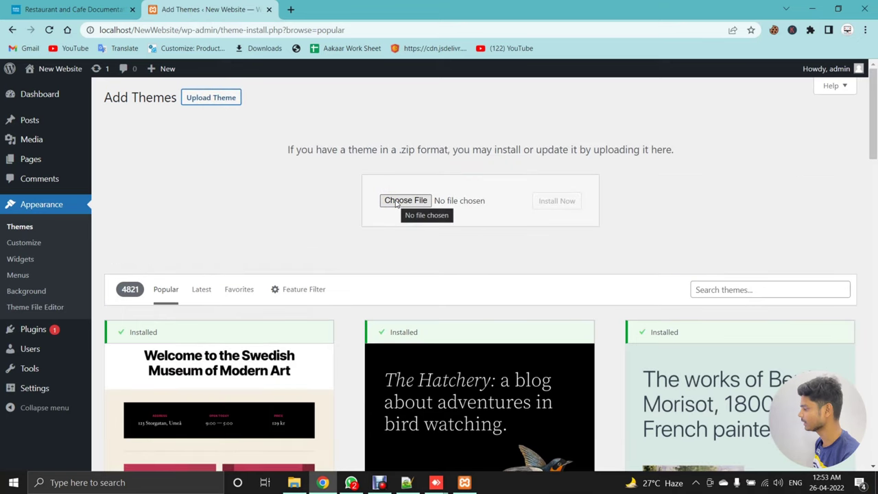
Choose the restaurant-and-cafe.1.2.0 zip archive from the Desktop and install it as a theme
left_click(394, 201)
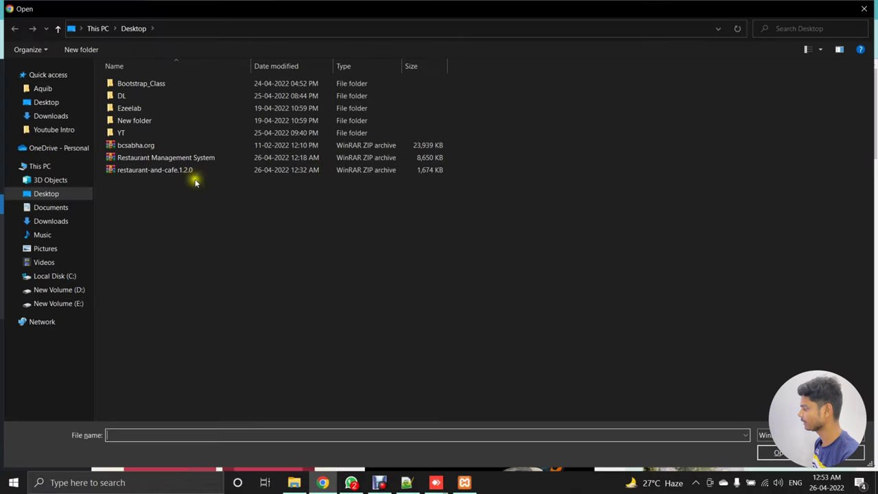
left_click(148, 173)
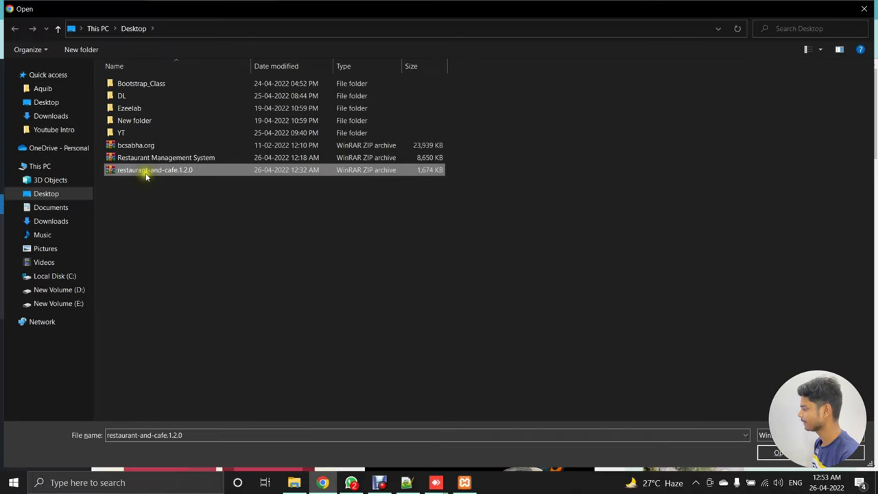
left_click(778, 453)
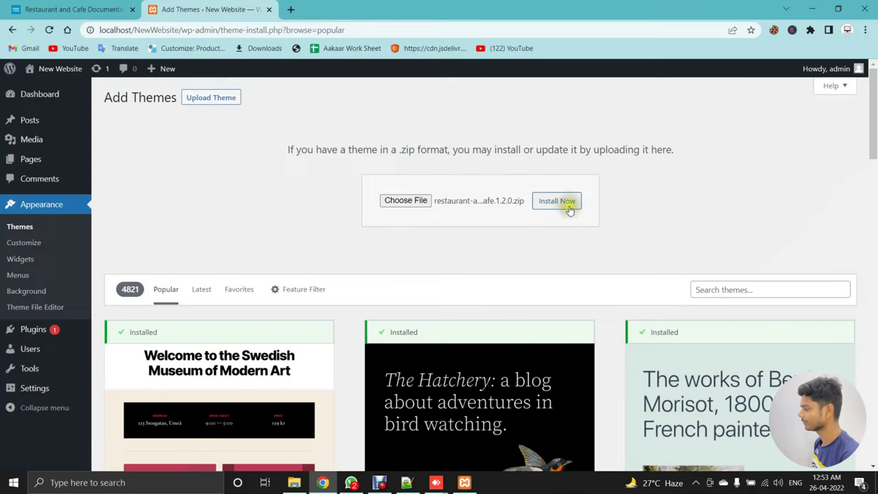
left_click(565, 205)
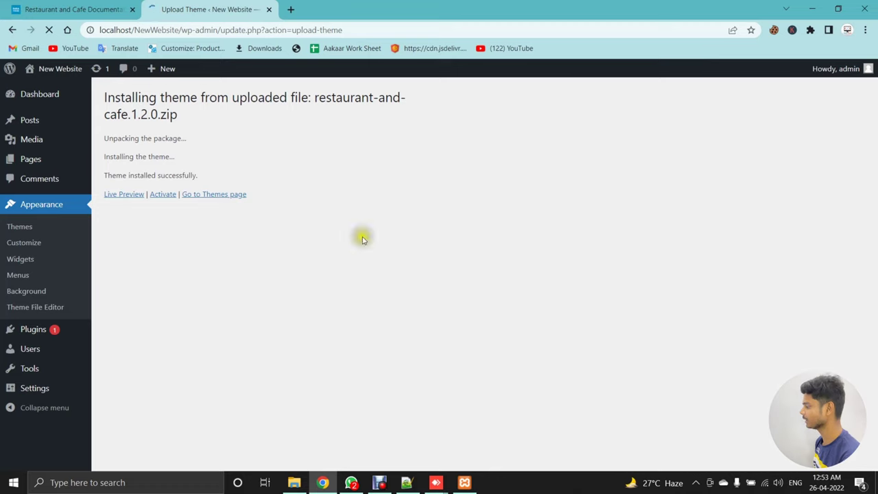
Go to the Themes page and look at the Restaurant and Cafe theme's details, closing them again
left_click_drag(99, 176, 202, 179)
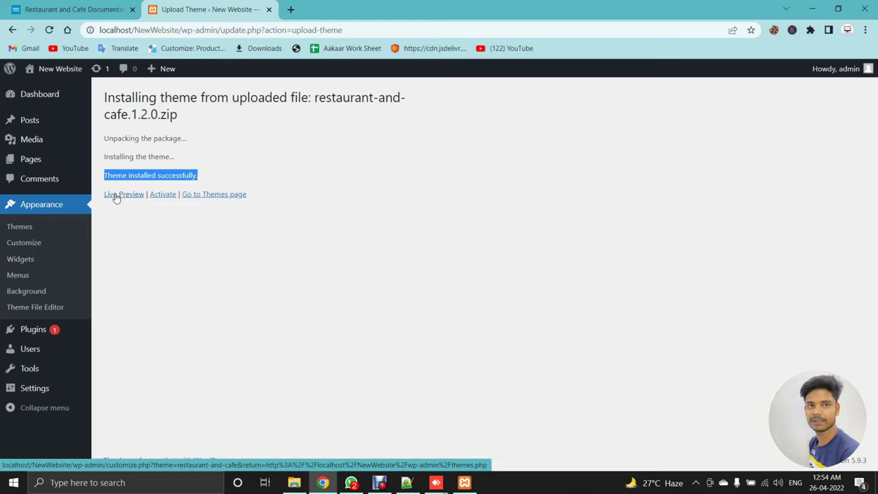
left_click(216, 199)
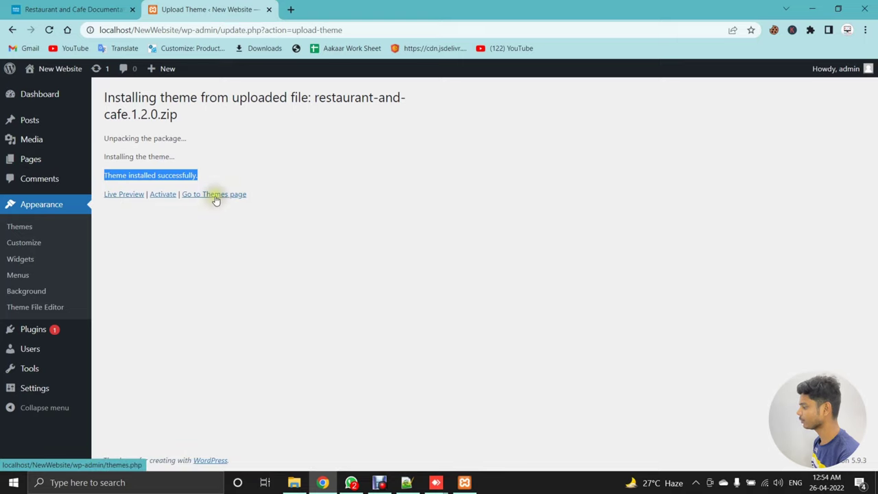
left_click(215, 199)
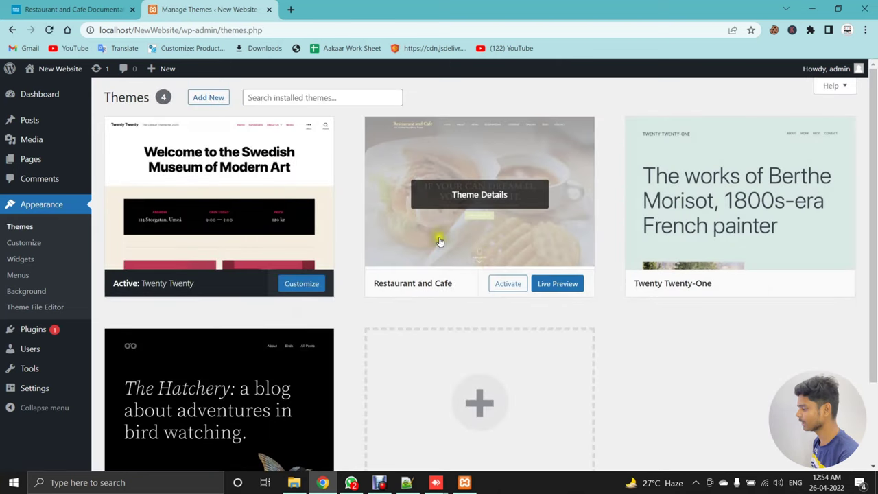
left_click_drag(378, 296, 448, 297)
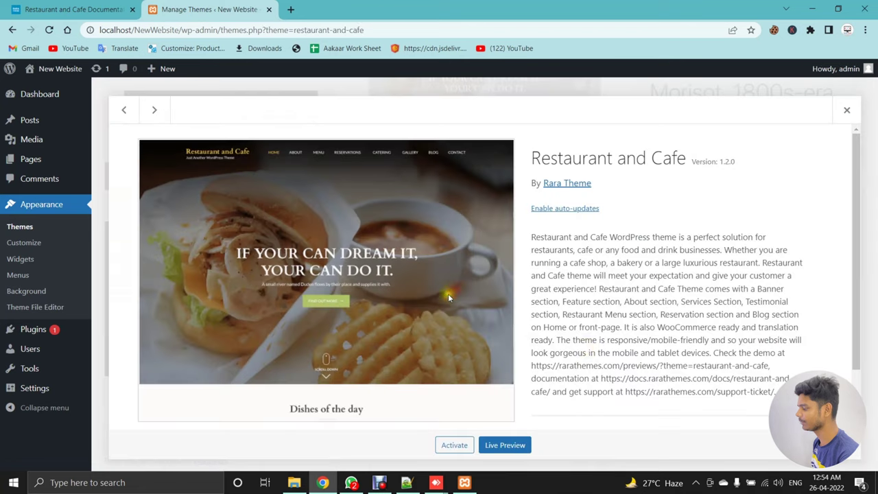
left_click(846, 110)
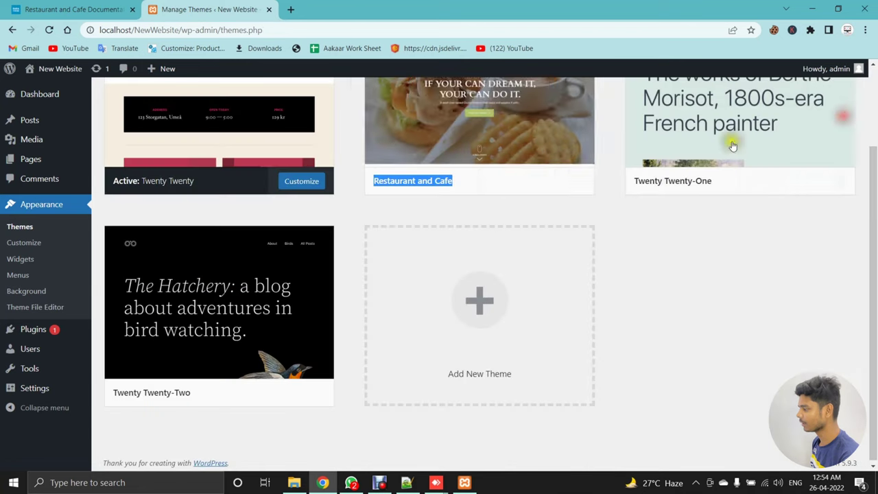
Open the New Website front page in a new browser tab and bring that tab up
mouse_move(53, 72)
right_click(43, 96)
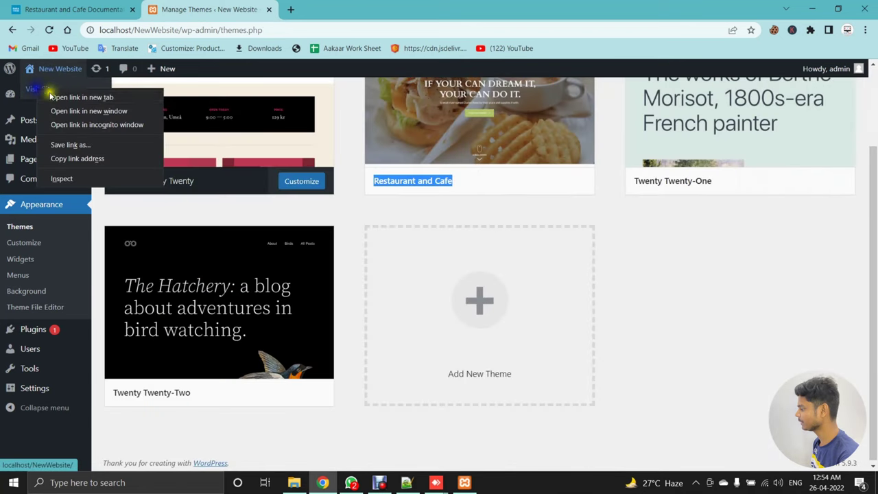
left_click(137, 92)
left_click(337, 10)
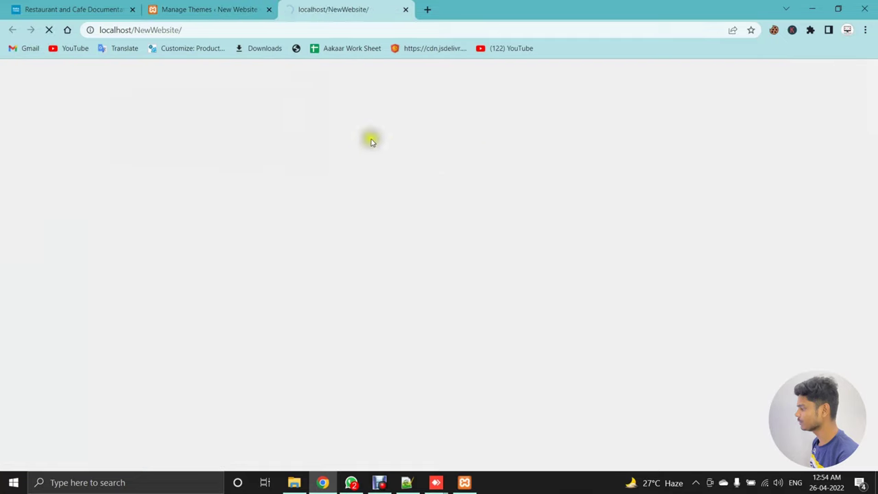
Return to the Manage Themes tab and activate the Restaurant and Cafe theme
left_click(204, 9)
left_click_drag(373, 179, 546, 192)
scroll(645, 240, "up", 2)
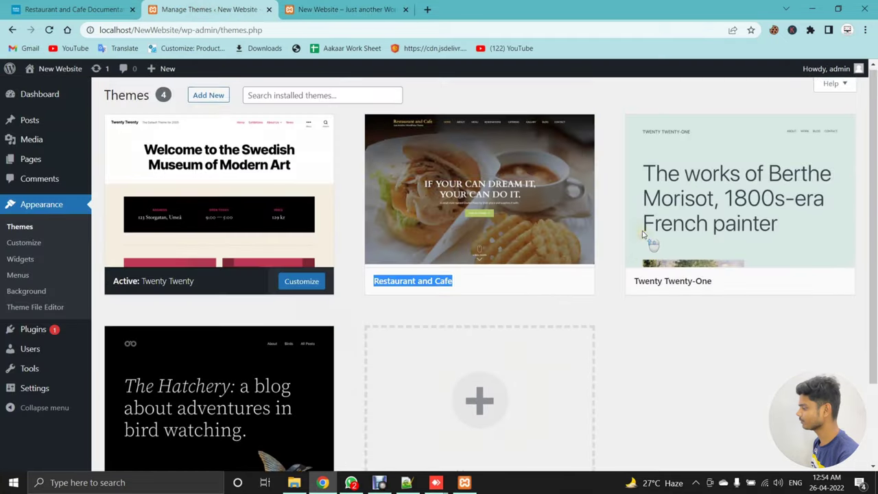
left_click(499, 286)
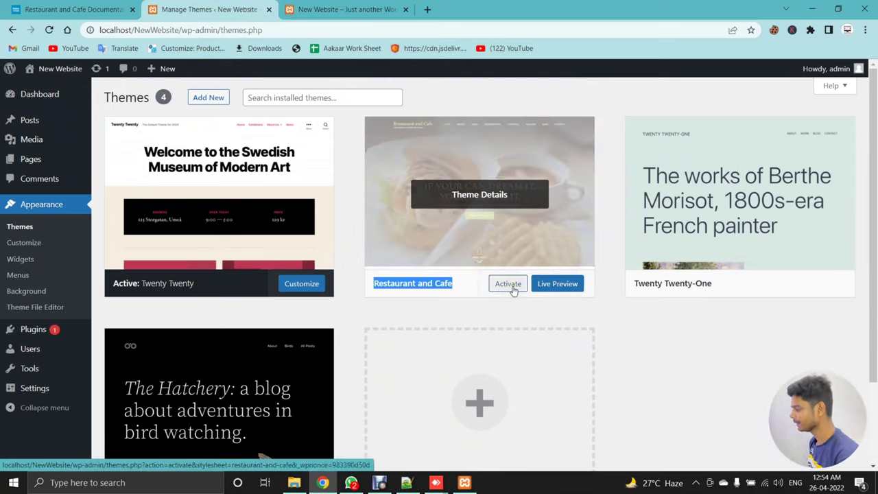
left_click(511, 288)
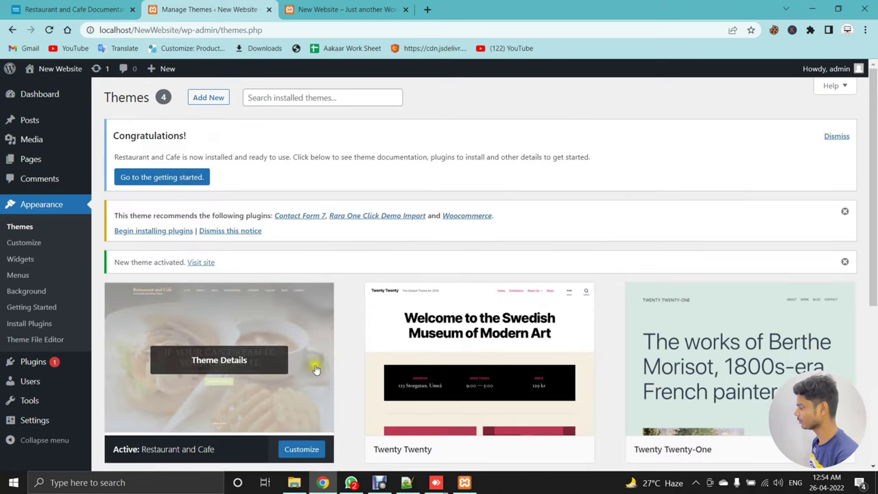
Review the theme's plugin recommendations and begin installing the recommended plugins
scroll(329, 357, "down", 1)
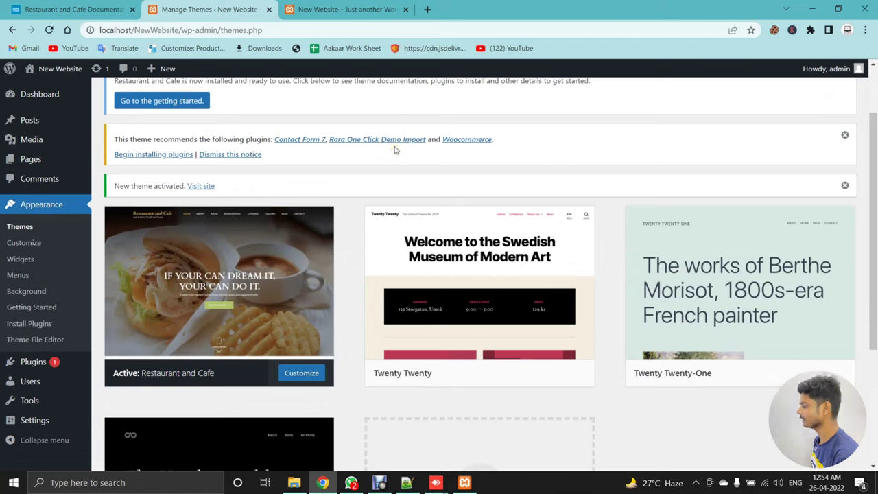
left_click_drag(114, 140, 272, 150)
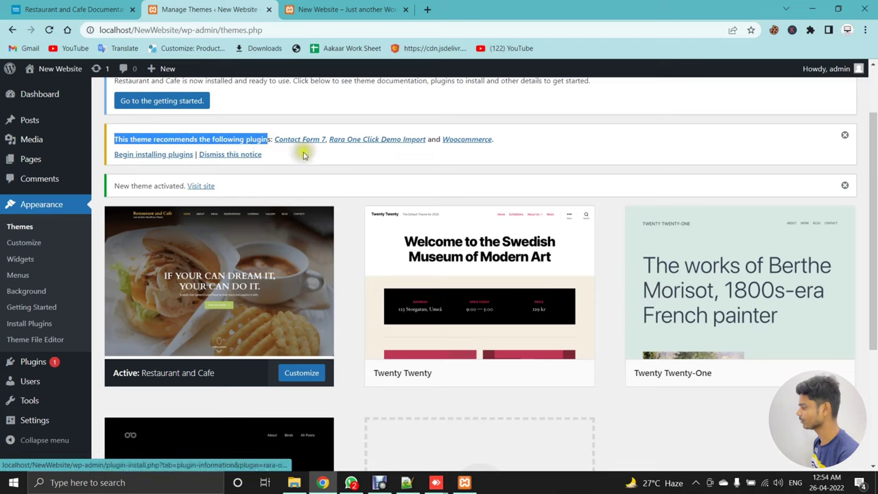
left_click(155, 155)
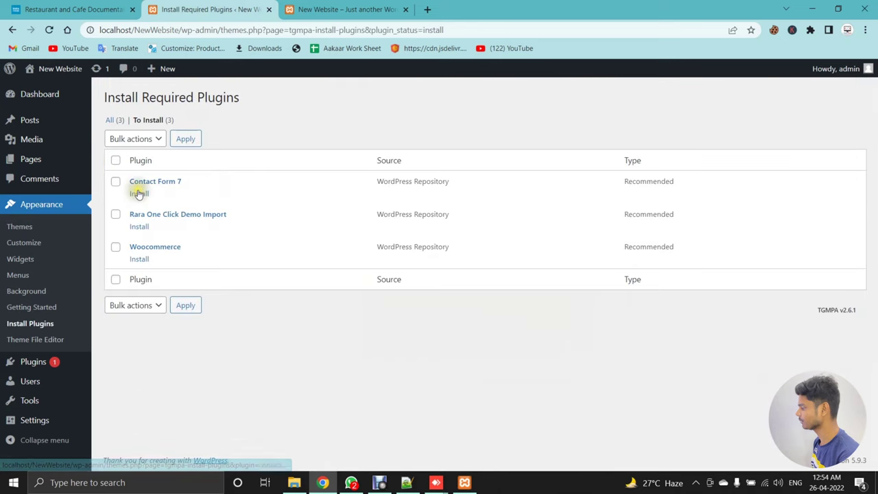
Select Contact Form 7, Rara One Click Demo Import and Woocommerce and apply the Install bulk action to them
left_click(115, 182)
left_click(116, 214)
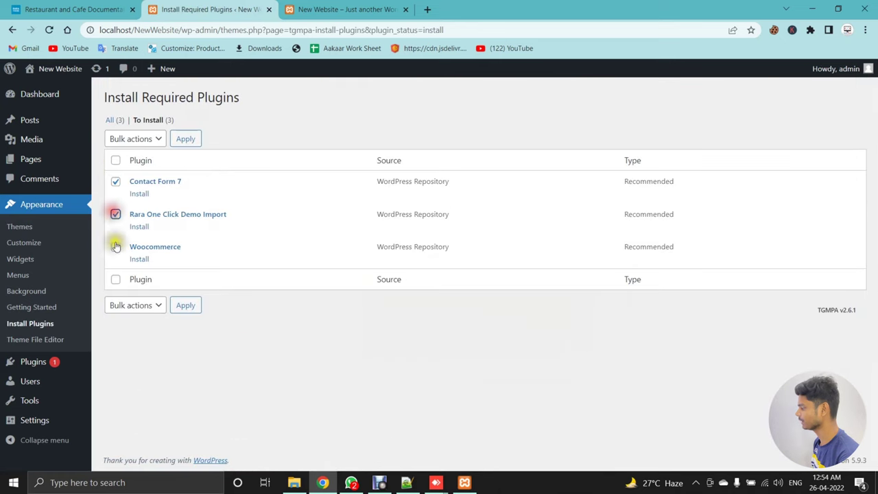
left_click(116, 248)
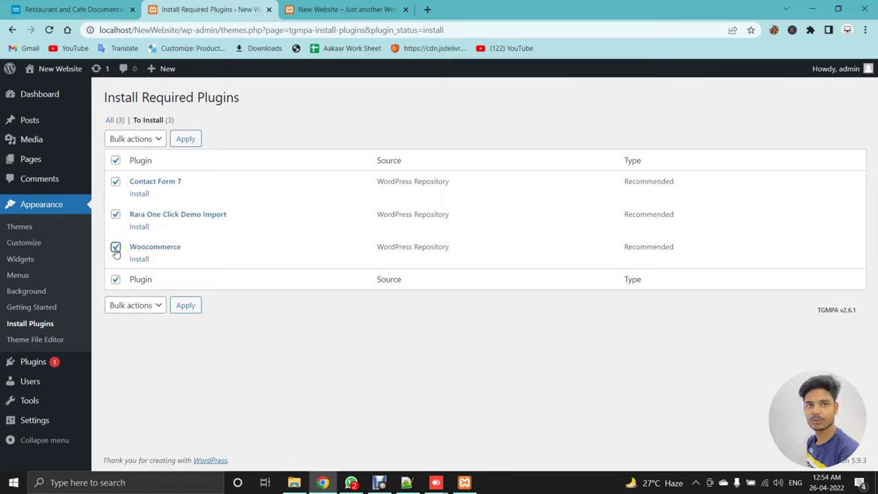
left_click(136, 139)
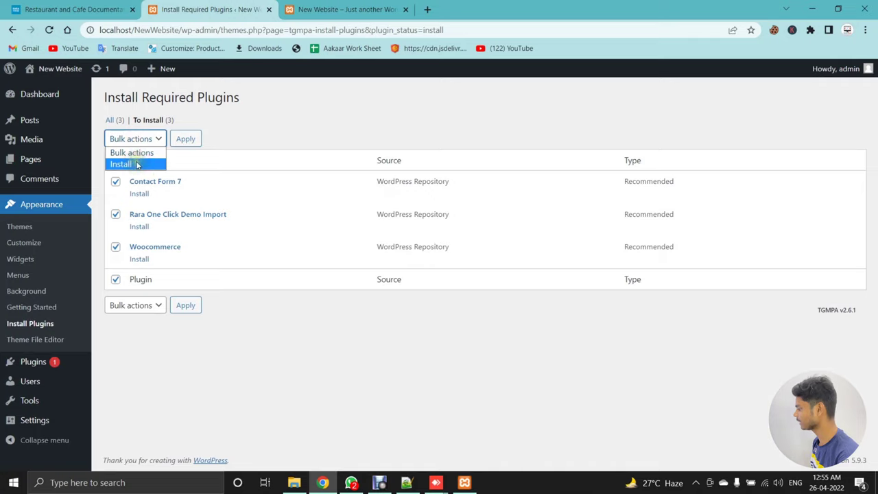
left_click(122, 165)
left_click(183, 139)
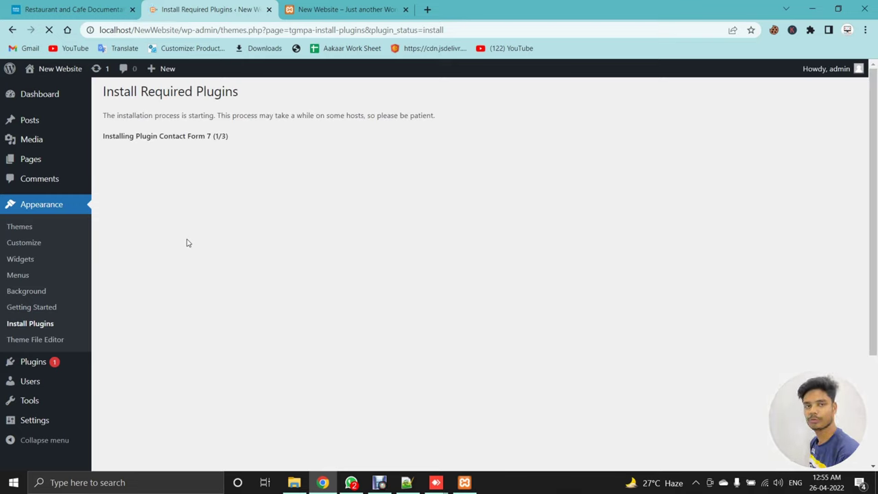
Switch to the New Website tab and reload the front page to check the theme, minimizing the AnyDesk window
left_click(314, 10)
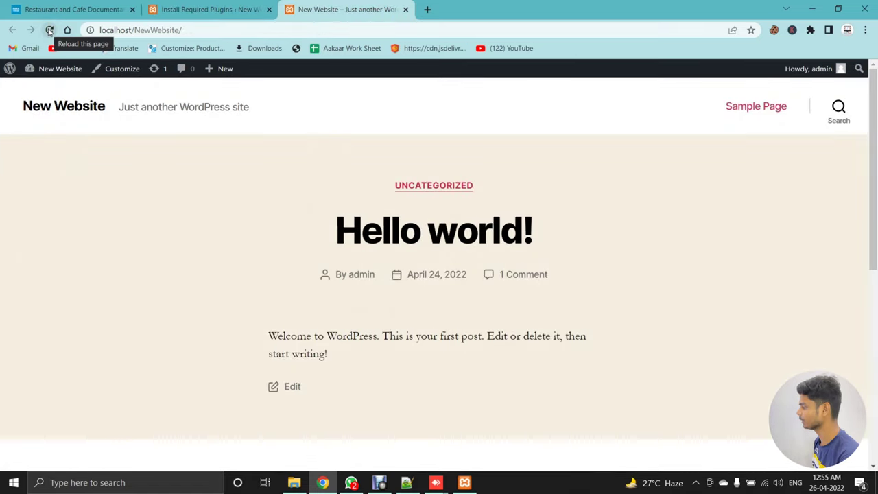
left_click(50, 31)
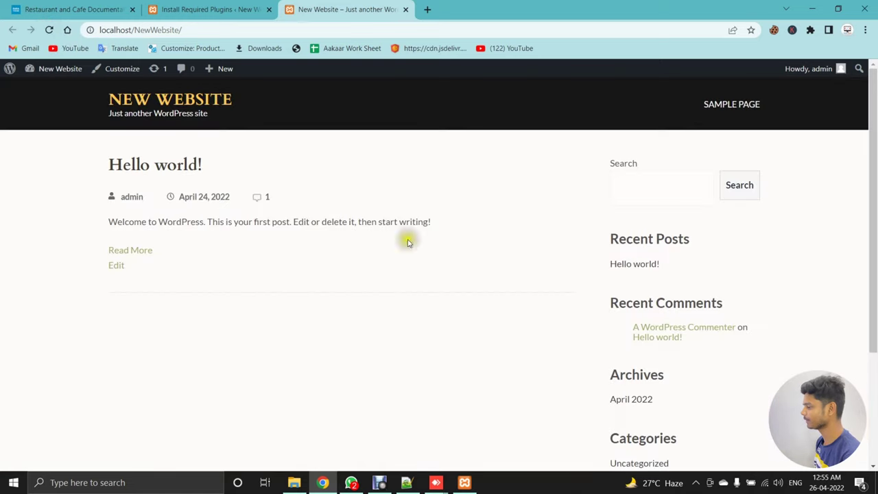
left_click_drag(872, 196, 869, 147)
left_click(283, 355)
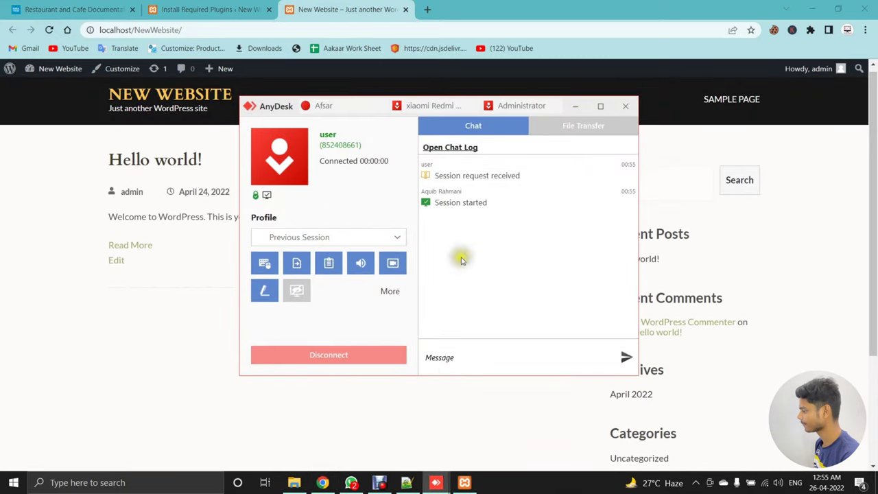
left_click(575, 106)
scroll(396, 357, "up", 1)
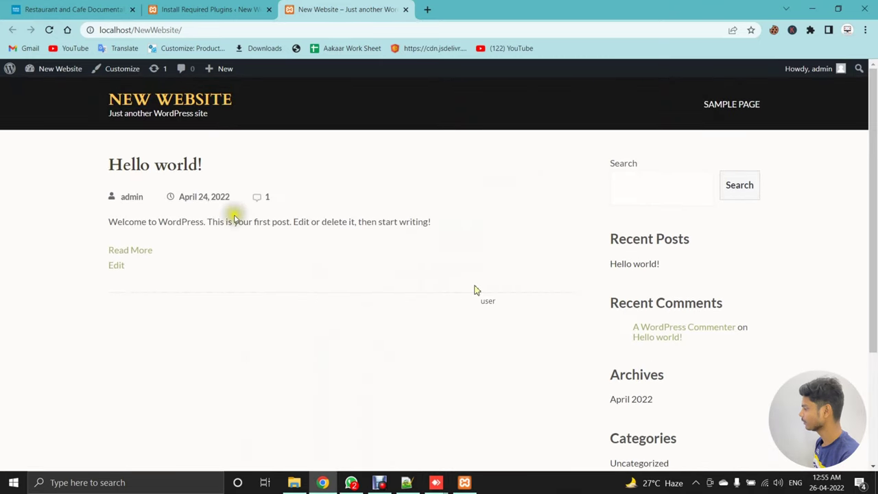
Check the plugin installation tab, view the linked WordPress troubleshooting page, and go back to the list of required plugins
left_click(202, 10)
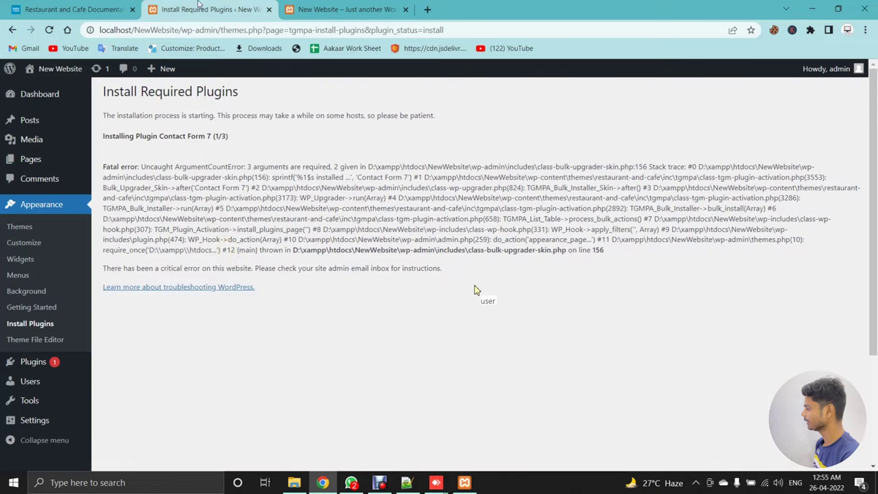
left_click(183, 287)
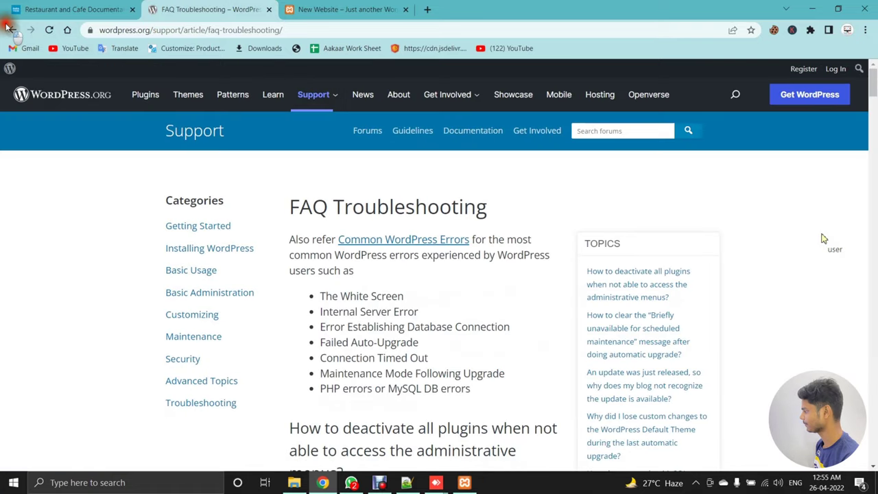
left_click(11, 30)
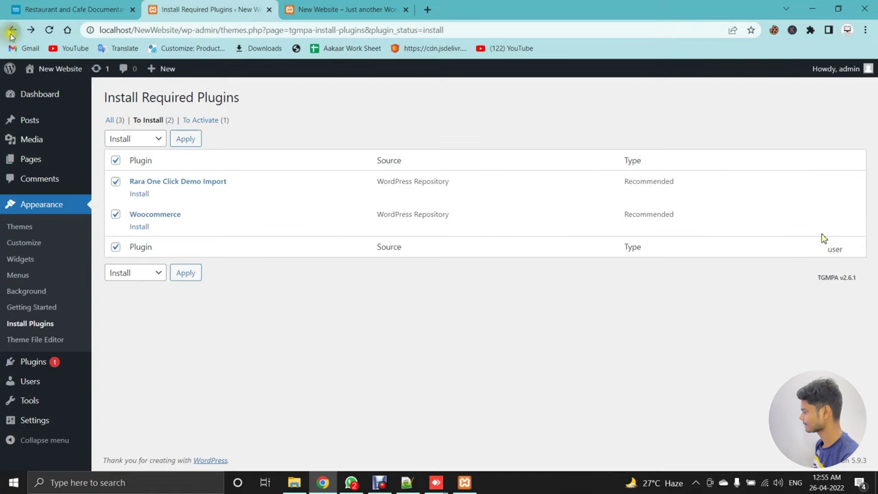
Deselect both remaining plugins, install Rara One Click Demo Import on its own, and return to the required plugins installer
left_click(115, 181)
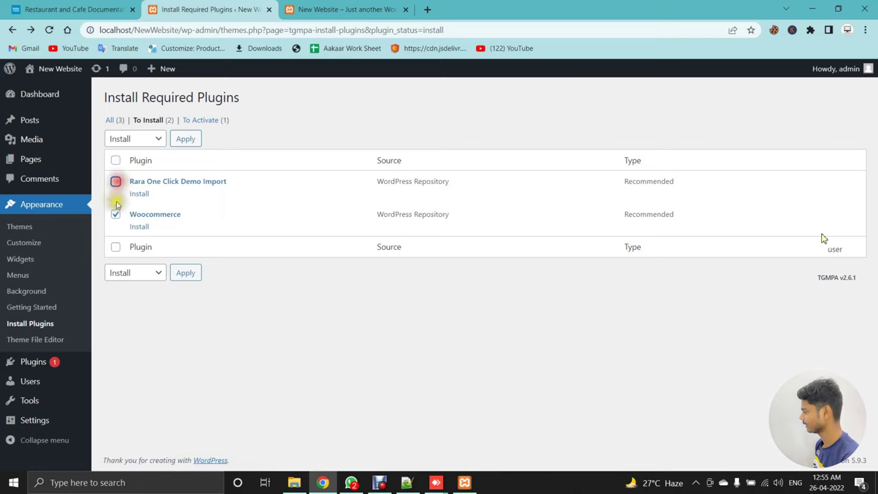
left_click(116, 214)
left_click(139, 193)
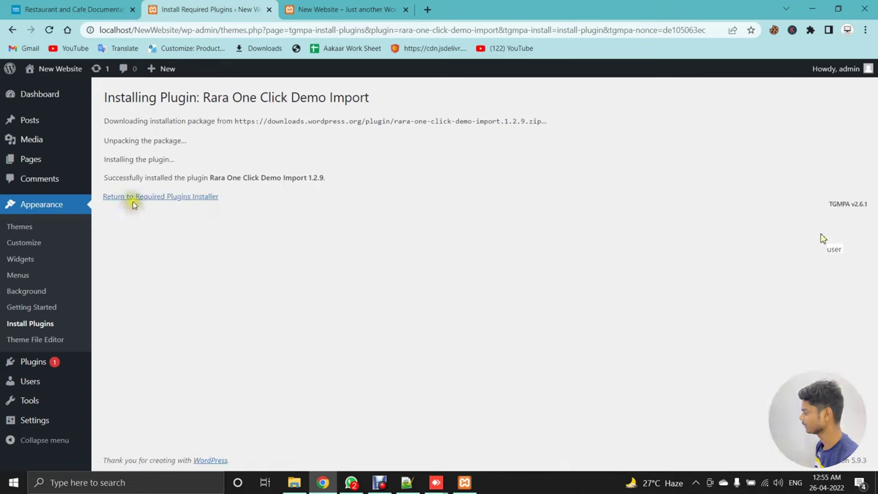
left_click(137, 197)
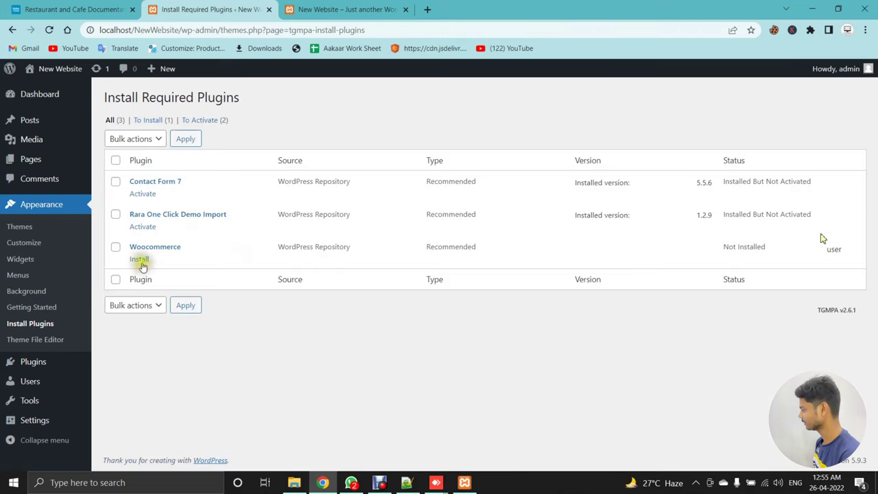
Install the Woocommerce plugin from the required plugins list and check the installation progress
left_click(141, 260)
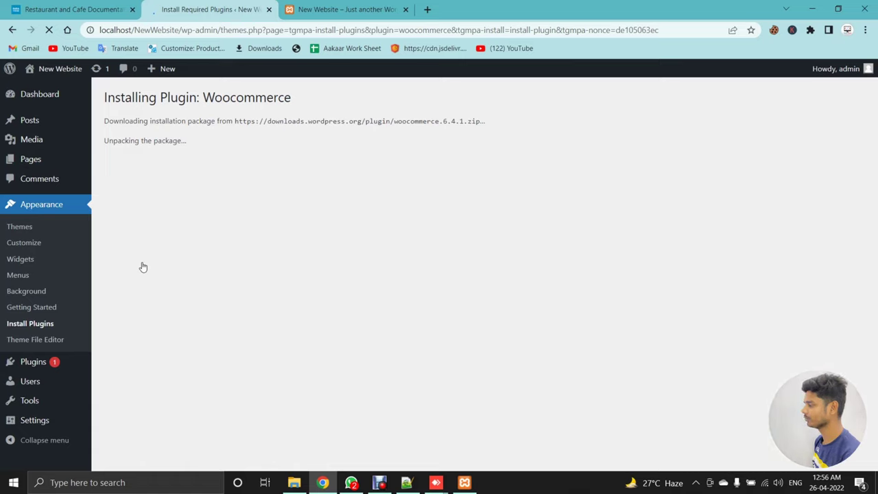
left_click(846, 247)
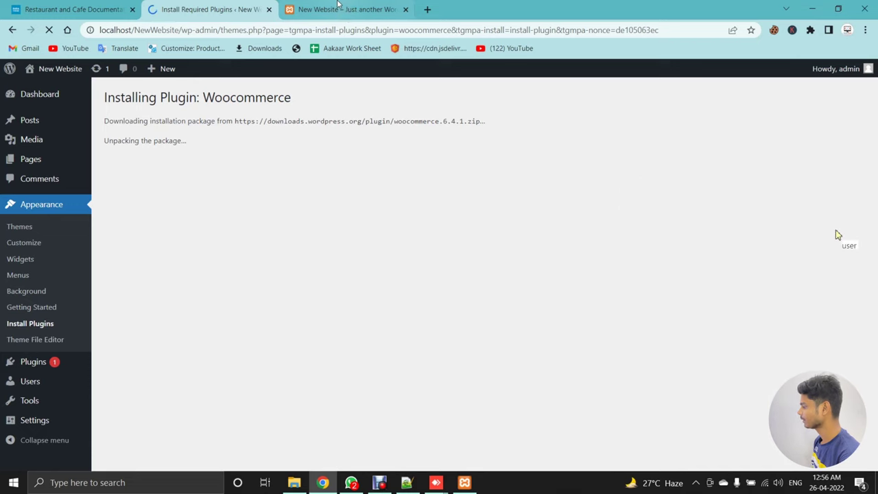
left_click(336, 9)
left_click(220, 9)
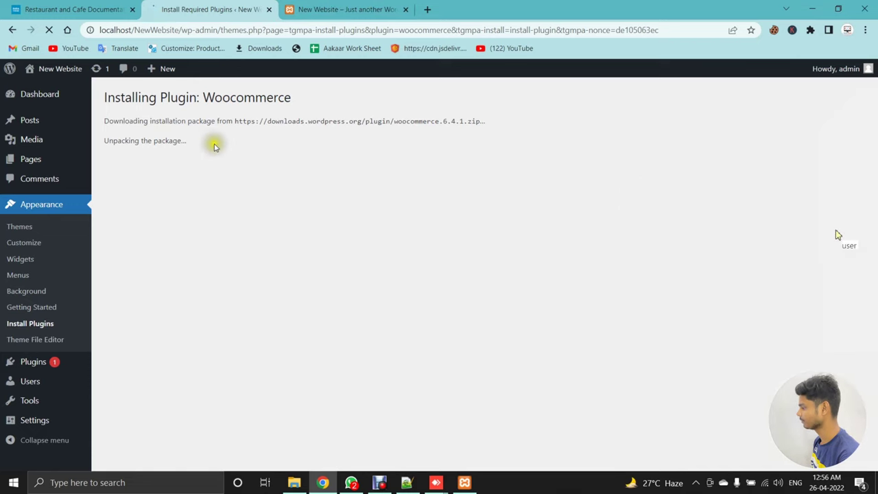
left_click_drag(213, 143, 98, 140)
left_click(240, 159)
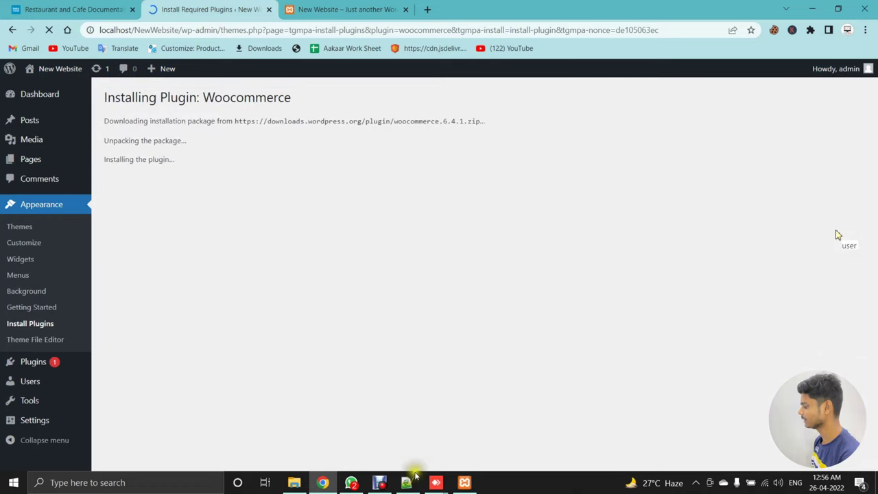
left_click(406, 481)
left_click_drag(432, 92, 38, 90)
key("ctrl+c")
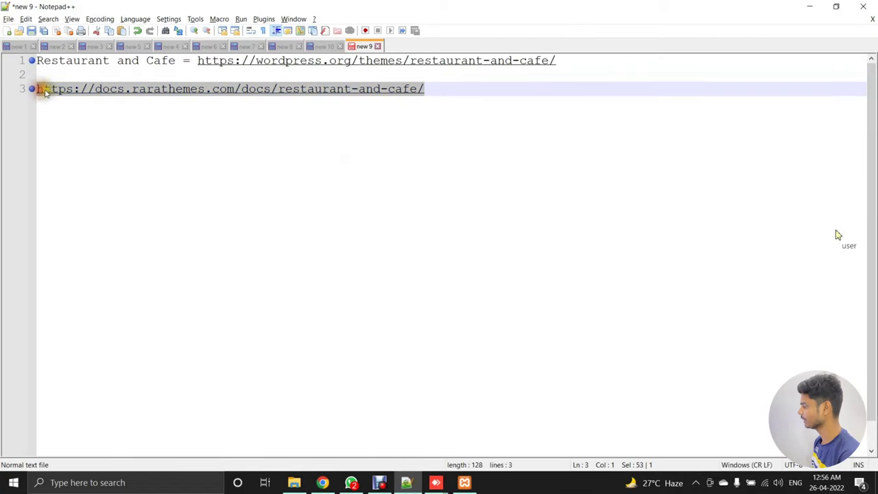
key("alt+Tab")
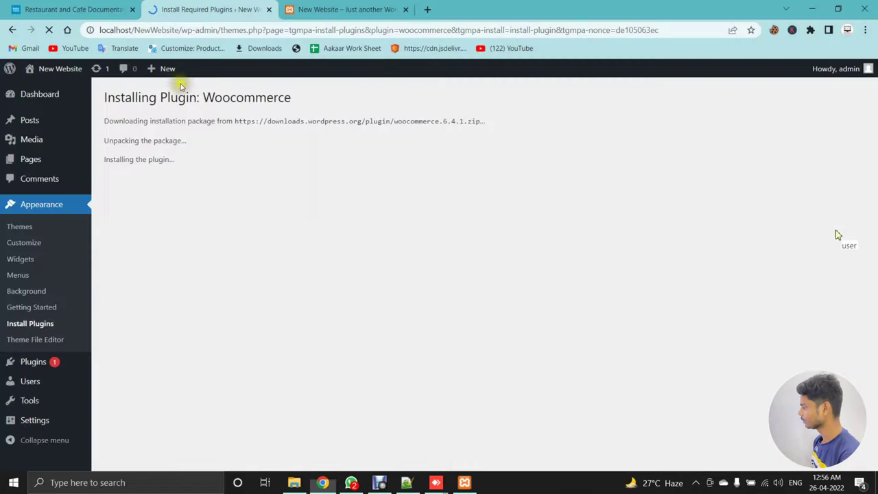
left_click(428, 9)
key("ctrl+v")
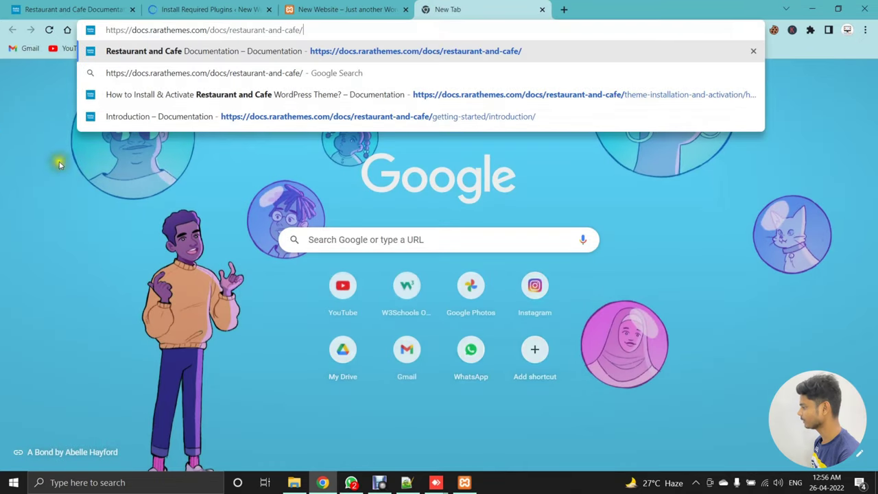
left_click(2, 125)
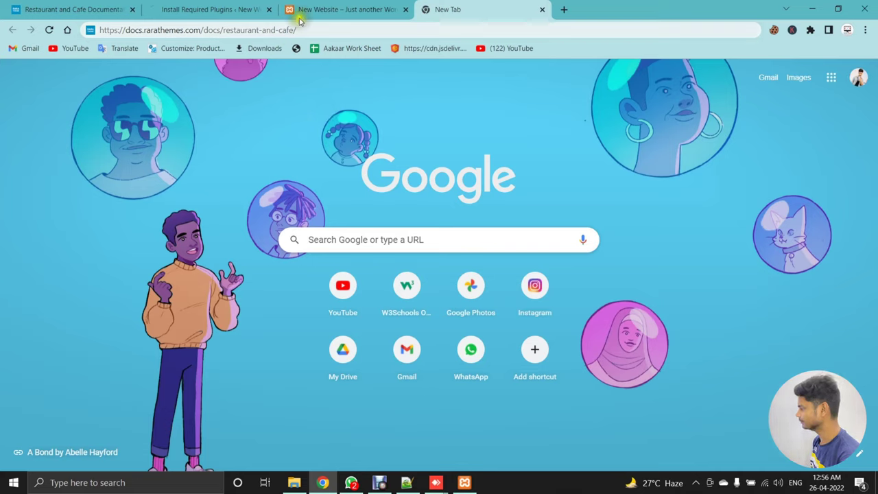
left_click(341, 32)
key("Return")
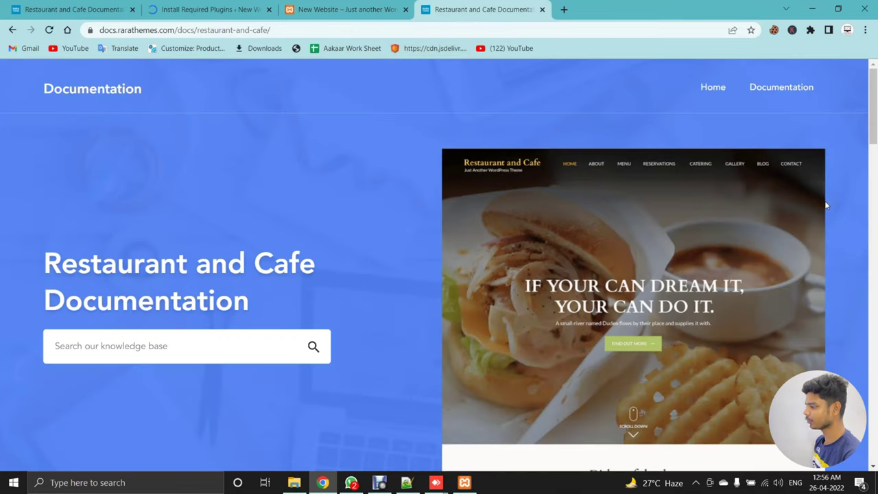
left_click_drag(873, 106, 872, 215)
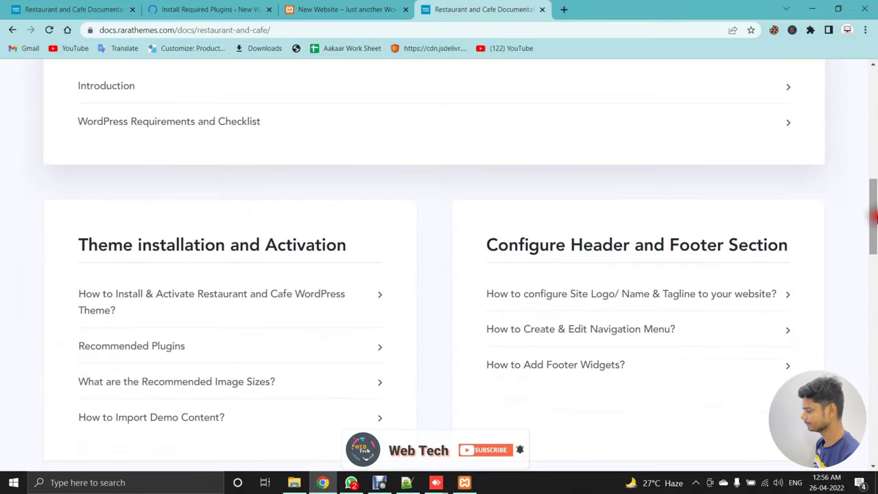
Return to the required plugins installer and activate Contact Form 7, Rara One Click Demo Import and Woocommerce
left_click(209, 9)
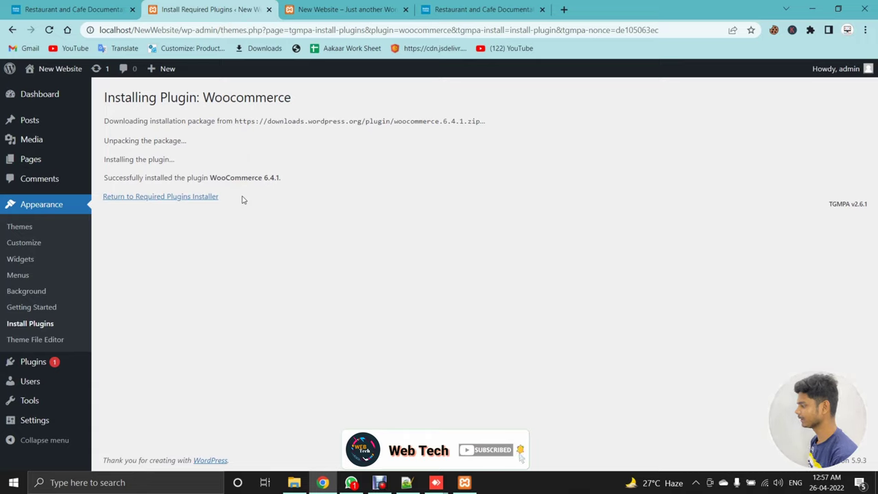
left_click_drag(104, 177, 277, 178)
left_click(294, 173)
left_click(127, 196)
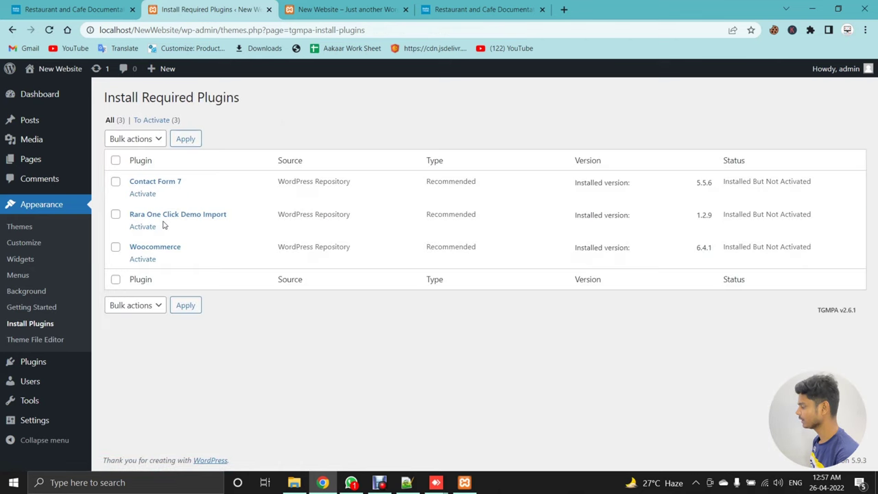
left_click(142, 194)
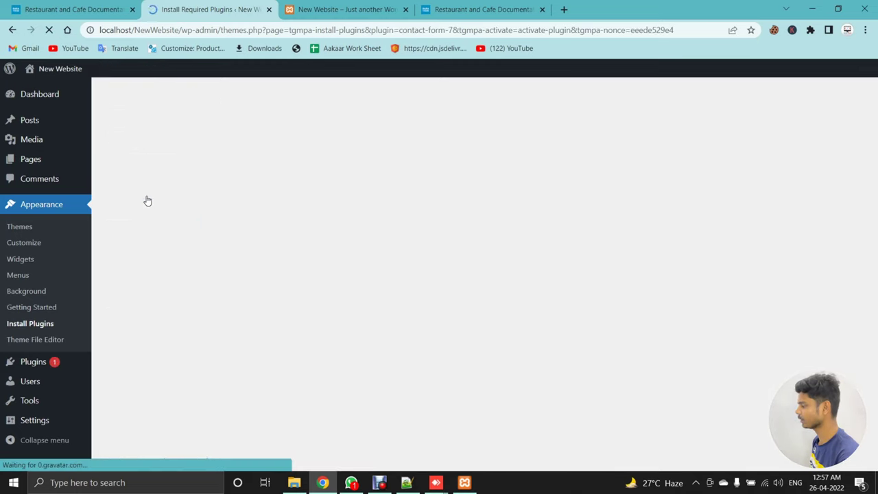
left_click(144, 229)
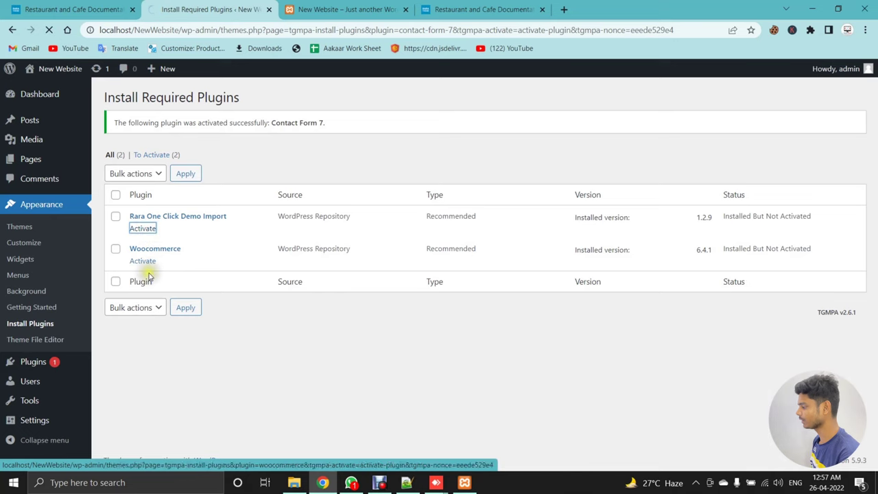
left_click(144, 229)
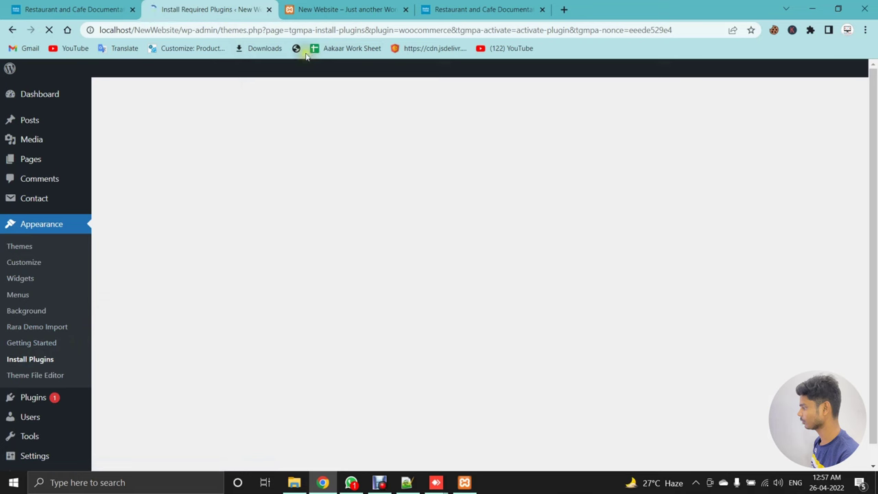
Open the Introduction article in the Restaurant and Cafe documentation and read through its opening paragraphs
left_click(444, 8)
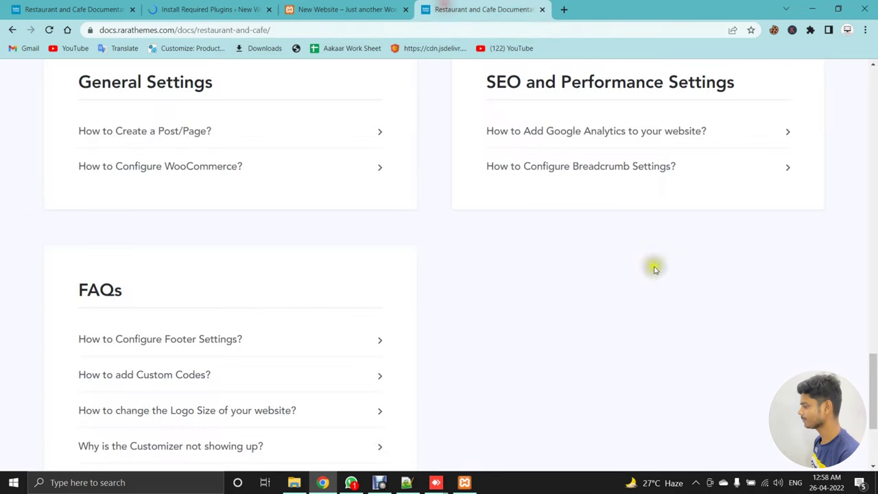
scroll(653, 267, "up", 15)
scroll(272, 181, "up", 5)
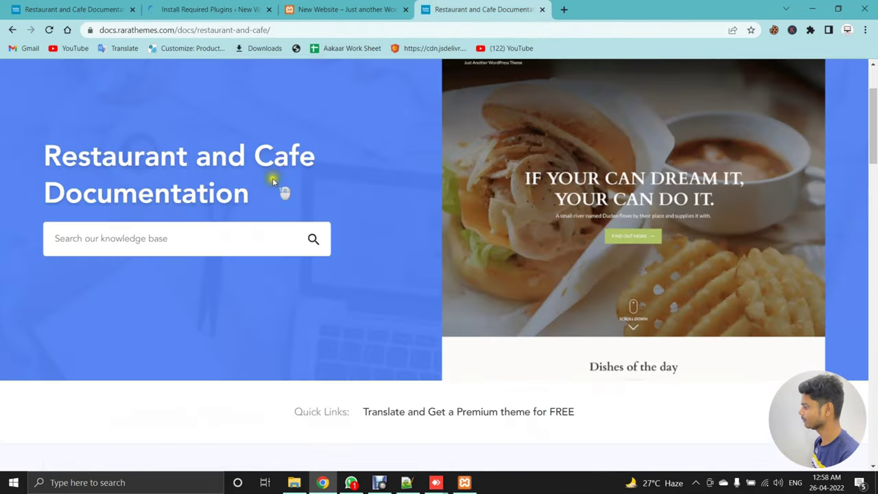
left_click_drag(872, 107, 872, 175)
left_click(174, 197)
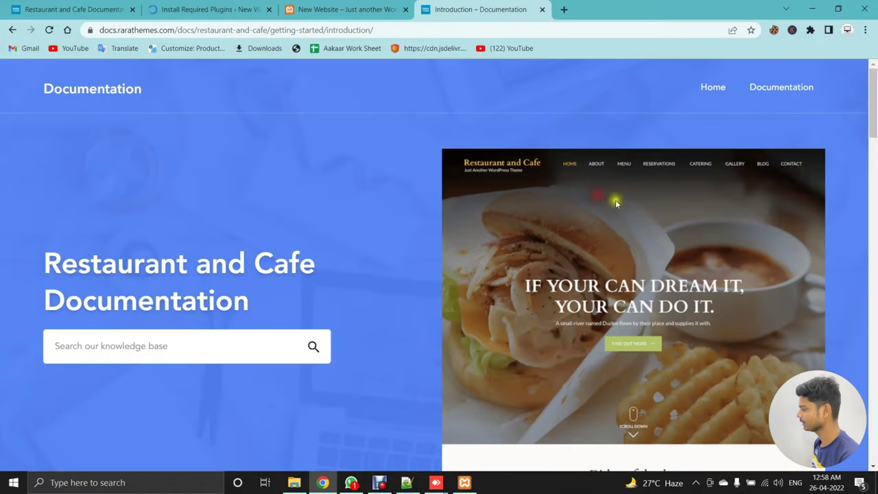
left_click_drag(873, 124, 873, 216)
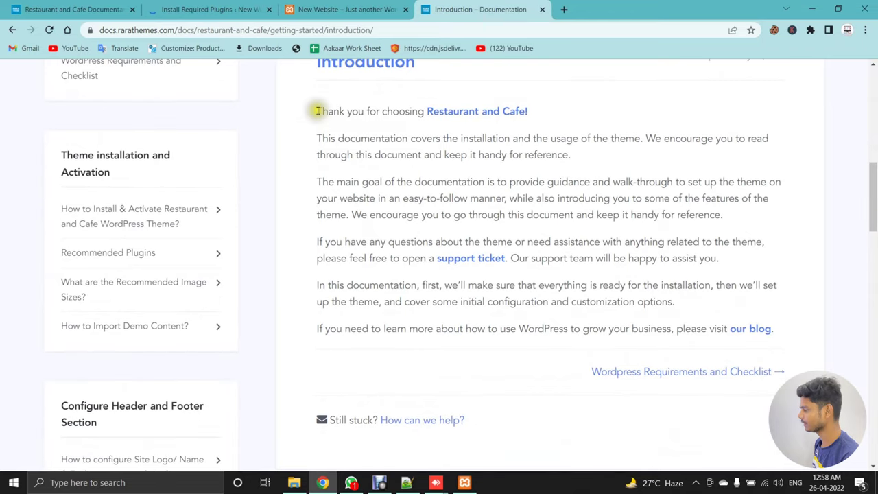
left_click_drag(316, 111, 775, 249)
mouse_move(872, 198)
left_mouse_down()
mouse_move(873, 264)
mouse_move(874, 49)
mouse_move(869, 208)
mouse_move(870, 186)
left_mouse_up()
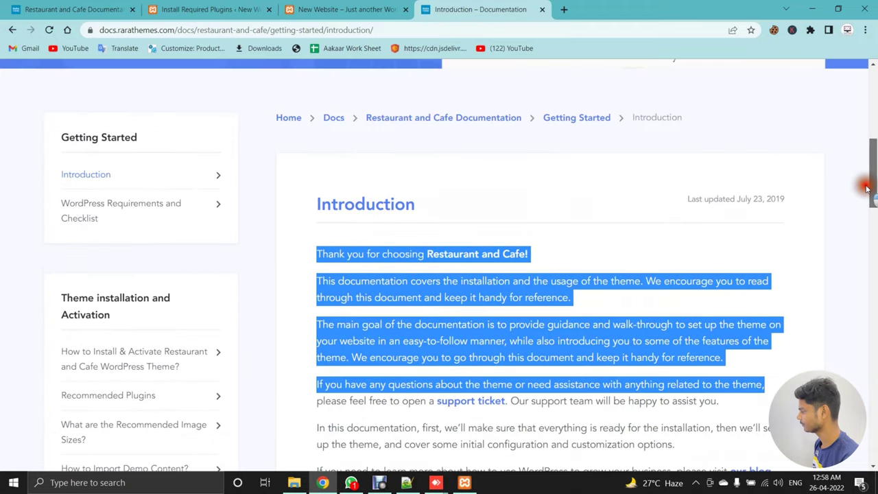
Open the WordPress Requirements and Checklist article and review the version requirements, checklist and update instructions
left_click(80, 201)
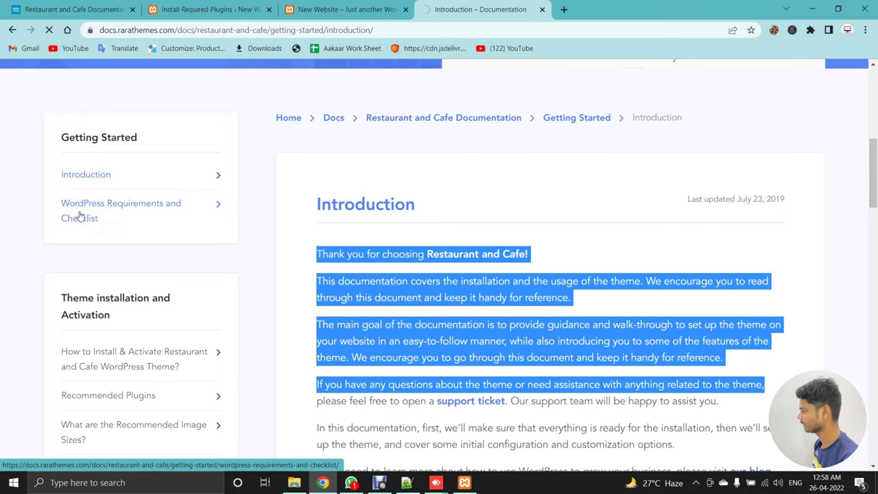
scroll(79, 223, "down", 2)
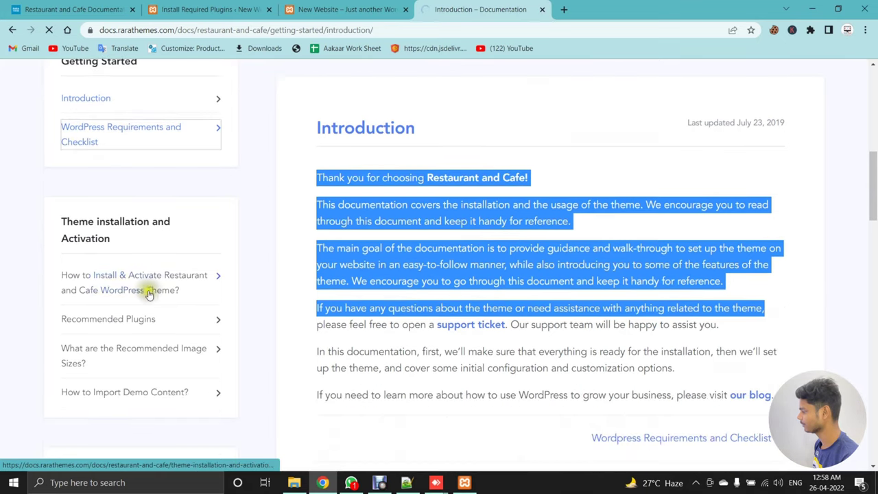
scroll(621, 226, "down", 5)
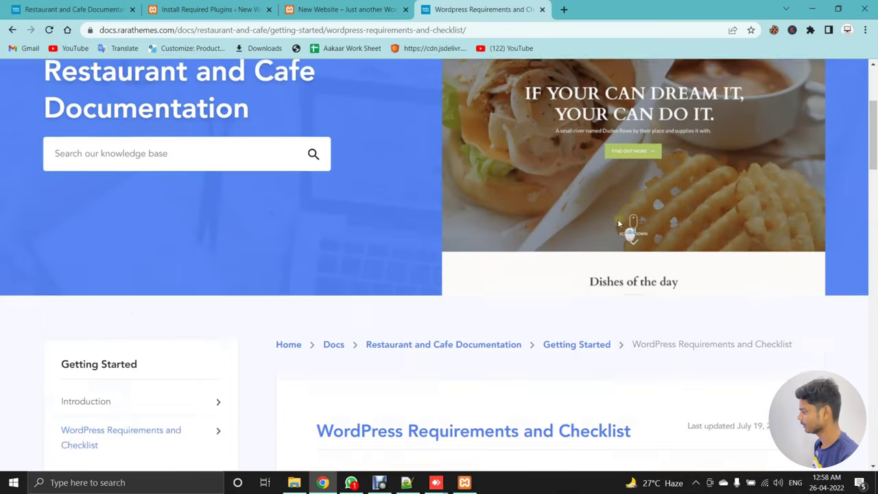
scroll(618, 223, "down", 5)
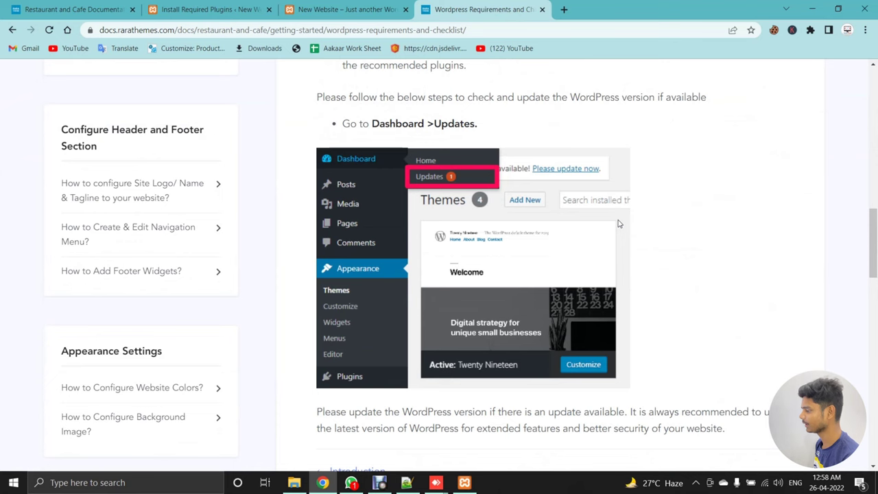
scroll(567, 220, "down", 4)
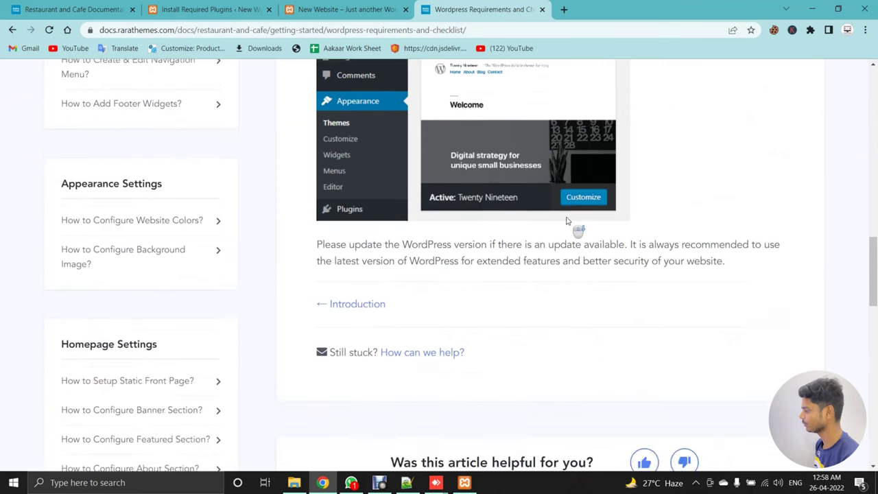
scroll(566, 220, "up", 5)
scroll(569, 222, "up", 5)
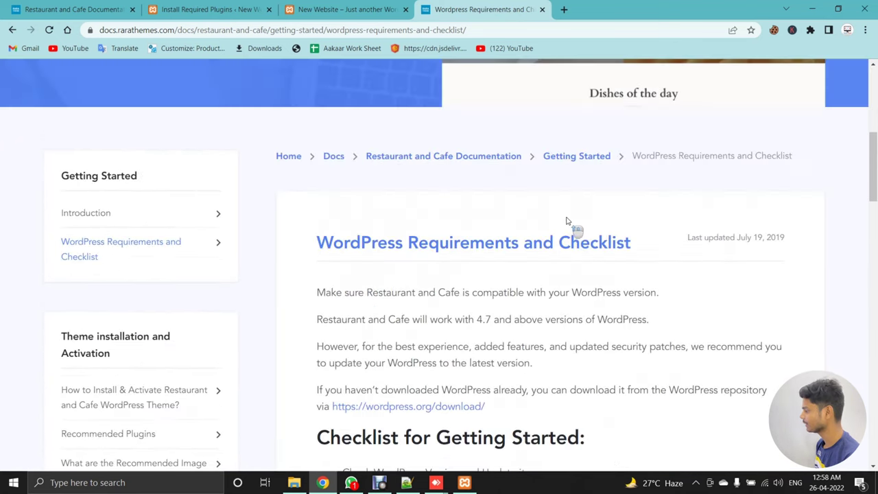
Review the Recommended Plugins article under Theme installation and Activation, and move the New Website tab after the documentation tab
left_click_drag(53, 251, 110, 277)
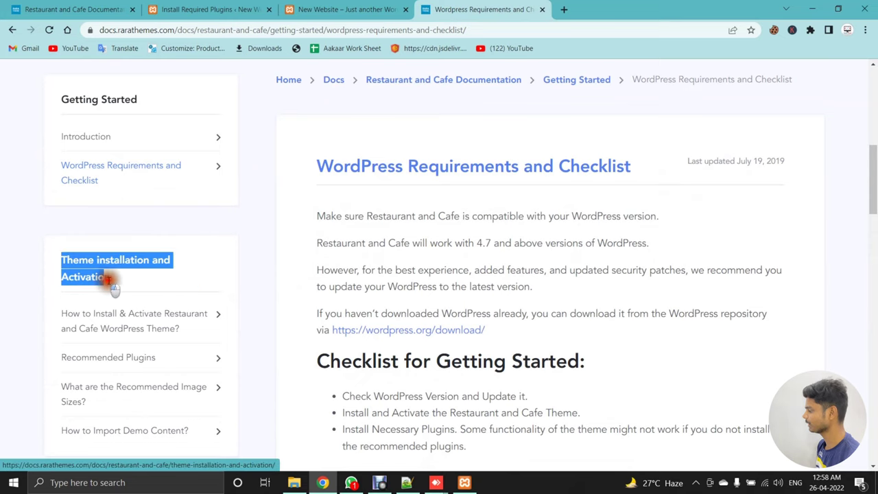
left_click(27, 254)
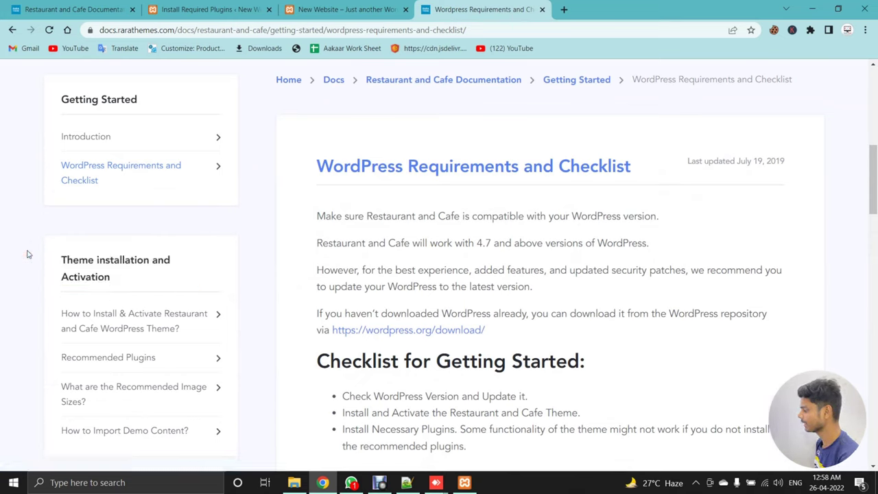
scroll(28, 254, "down", 2)
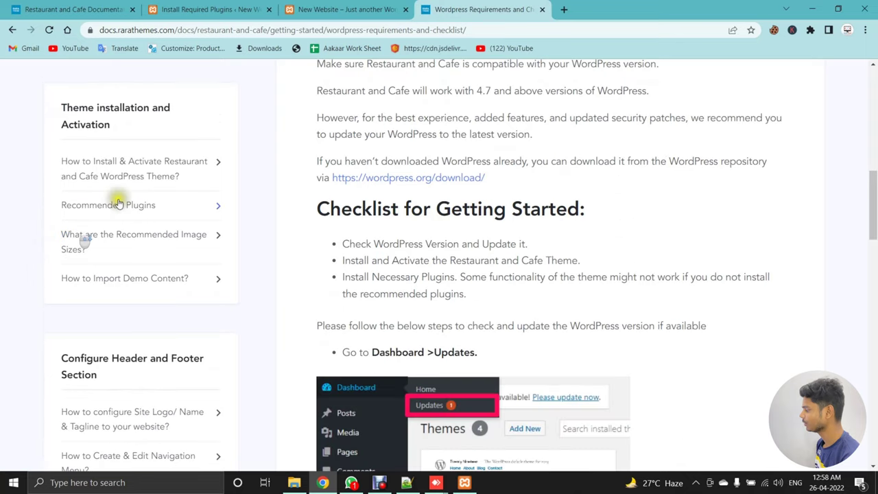
left_click(155, 205)
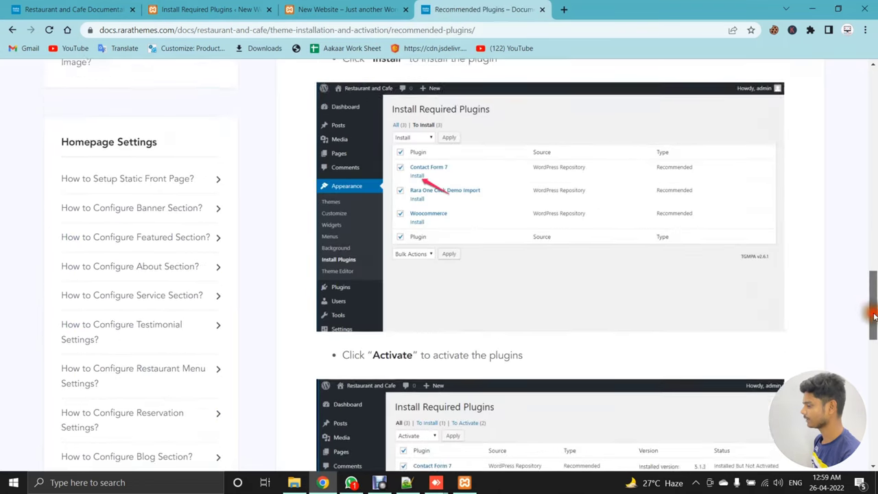
left_click_drag(873, 316, 874, 224)
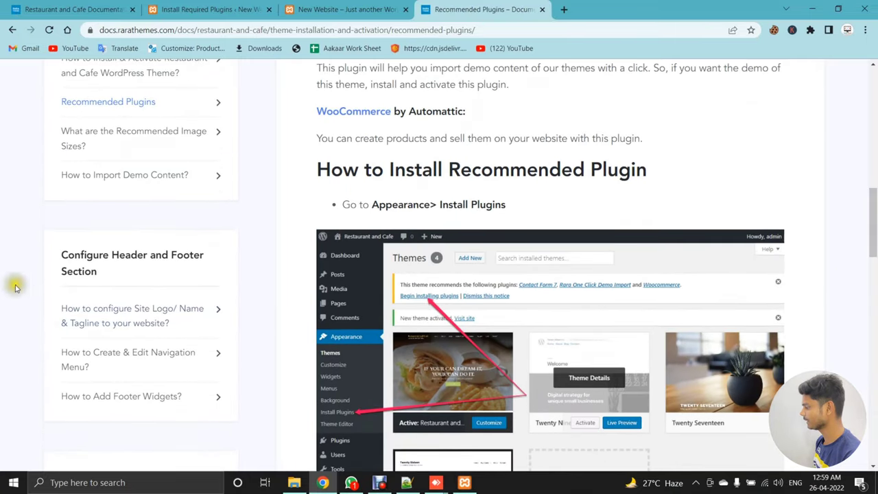
left_click_drag(55, 255, 100, 275)
left_click_drag(358, 5, 542, 10)
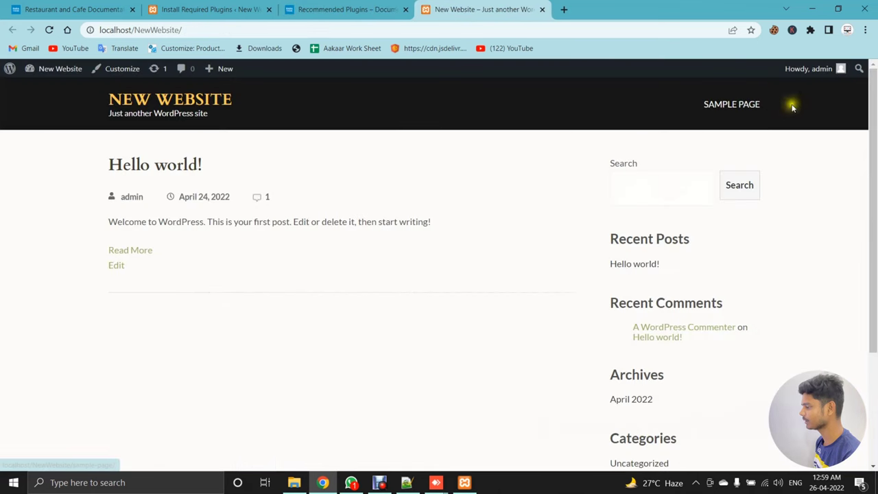
Open the documentation article on configuring the site logo, name and tagline, and read its Site Identity steps
left_click(347, 9)
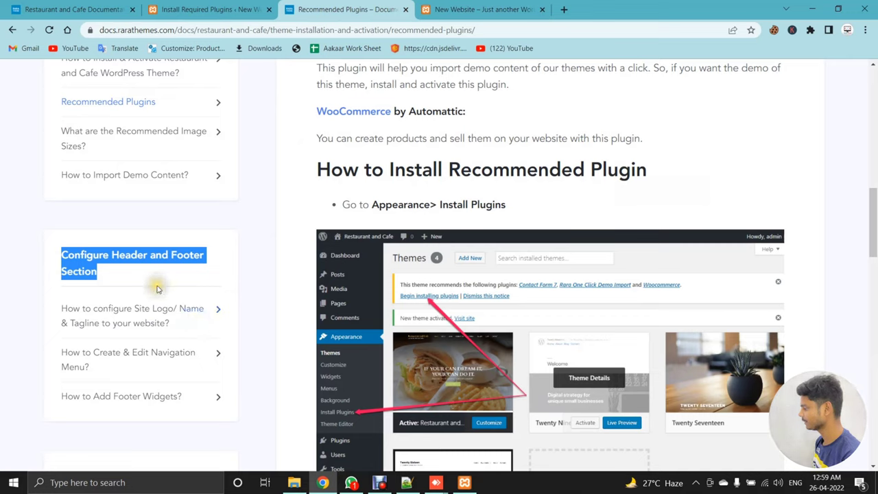
left_click(243, 287)
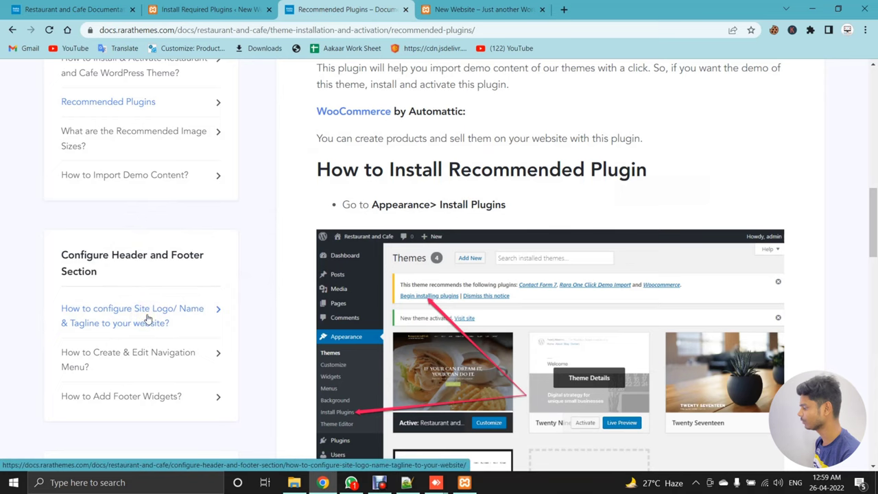
left_click(115, 326)
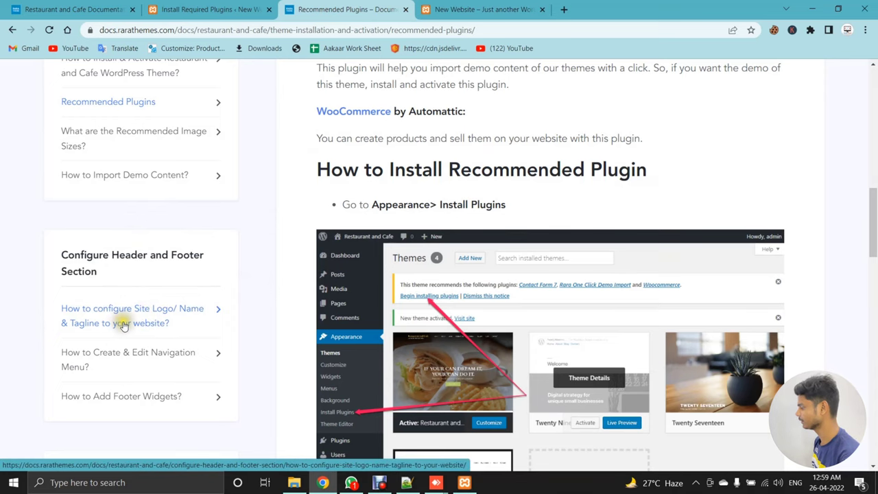
left_click(103, 327)
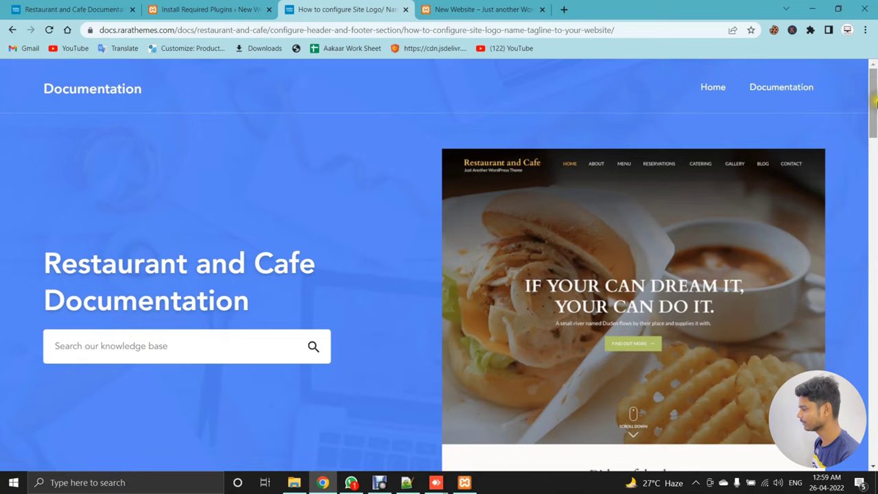
left_click_drag(873, 102, 874, 196)
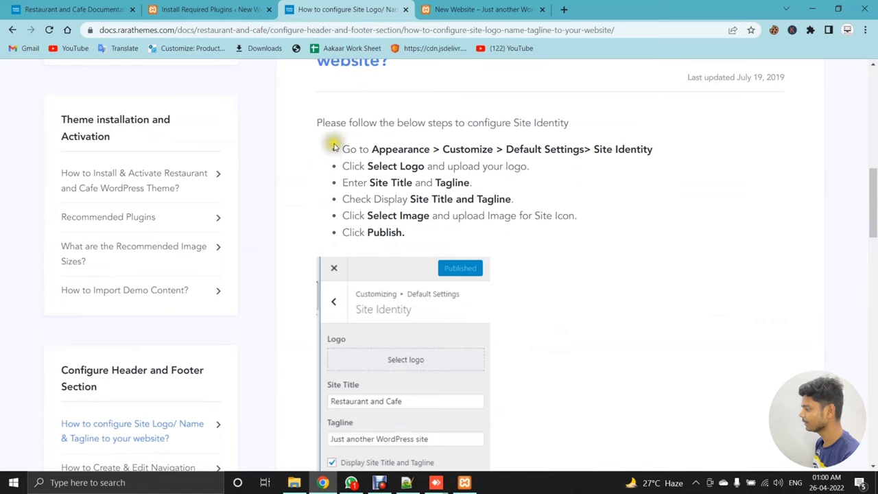
left_click_drag(343, 149, 403, 232)
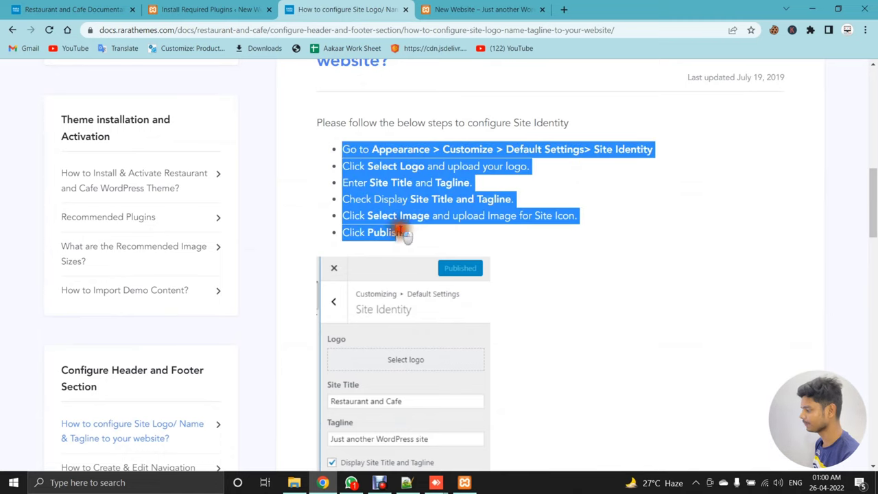
left_click(655, 198)
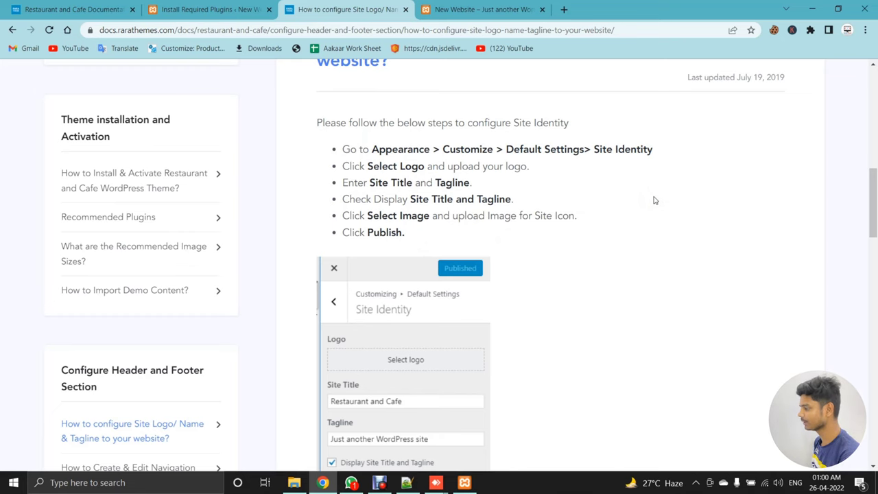
Open the customizer for the New Website site and compare it with the documented path Appearance > Customize > Default Settings > Site Identity
left_click(483, 8)
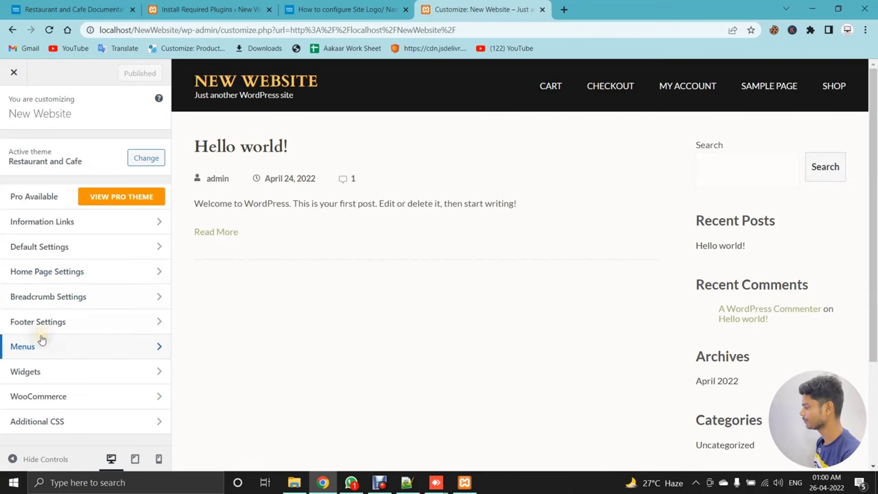
left_click(378, 9)
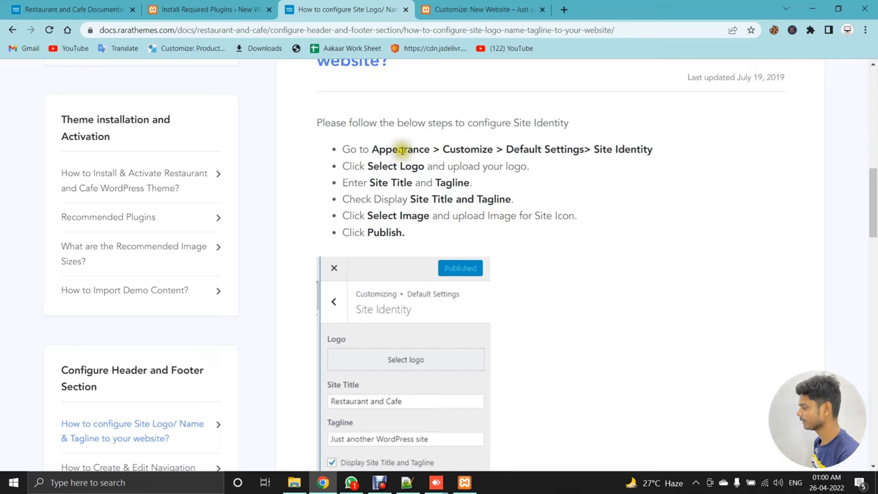
double_click(400, 149)
double_click(460, 149)
left_click(542, 149)
left_click(466, 9)
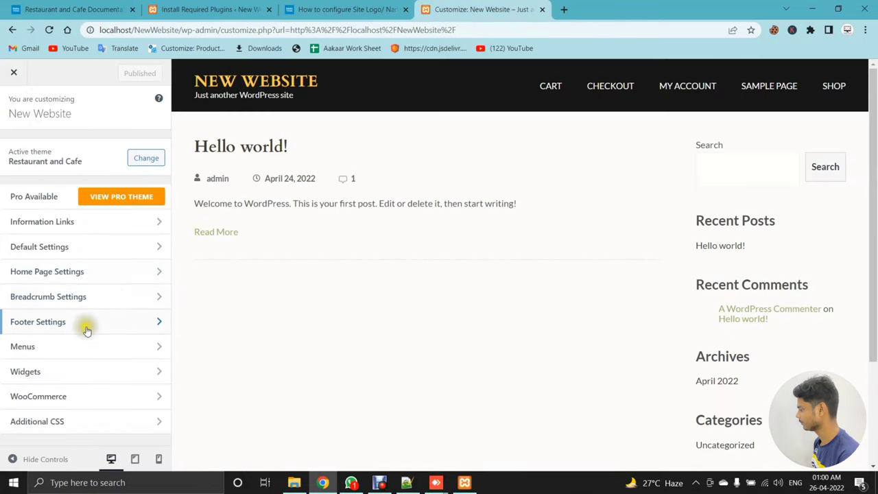
Open the Rara Demo Import page in the site admin and review its Before You Begin requirements and Demo Import guide
left_click(206, 9)
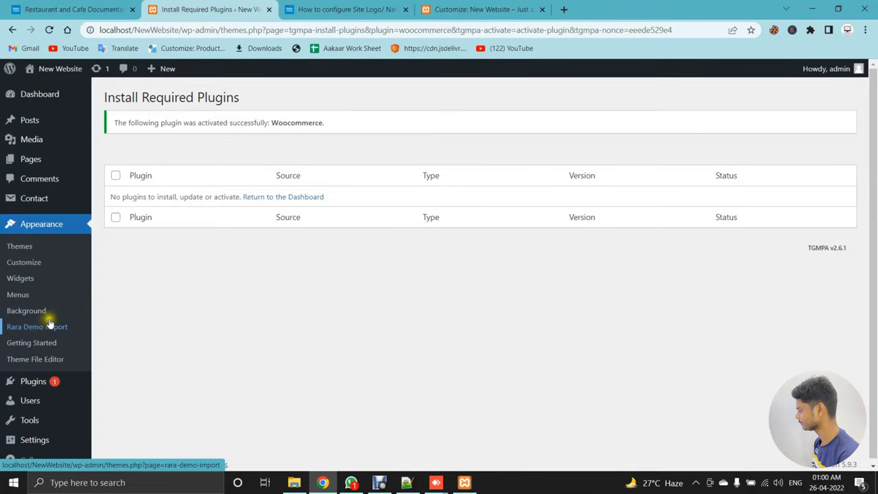
left_click(51, 330)
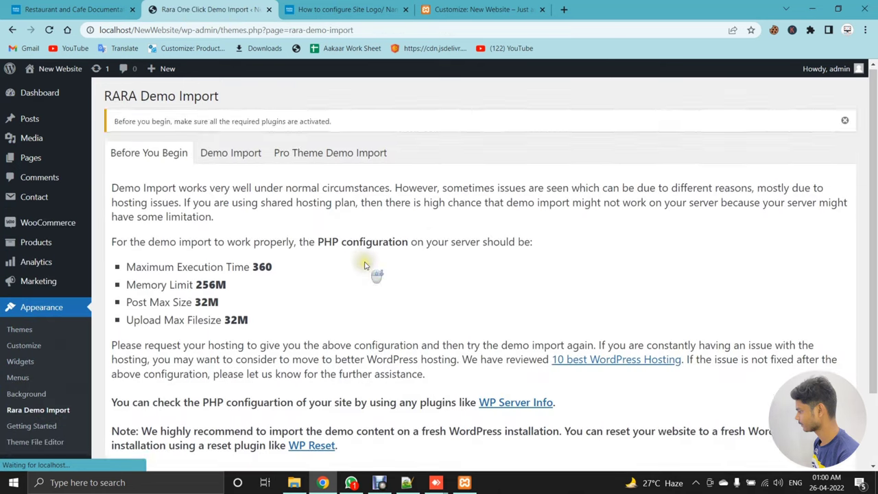
scroll(274, 216, "down", 1)
scroll(280, 217, "up", 1)
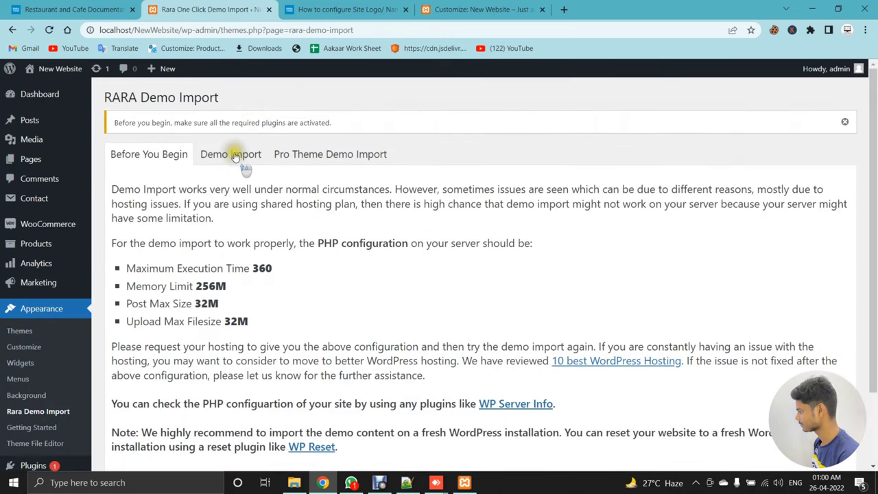
scroll(377, 304, "down", 1)
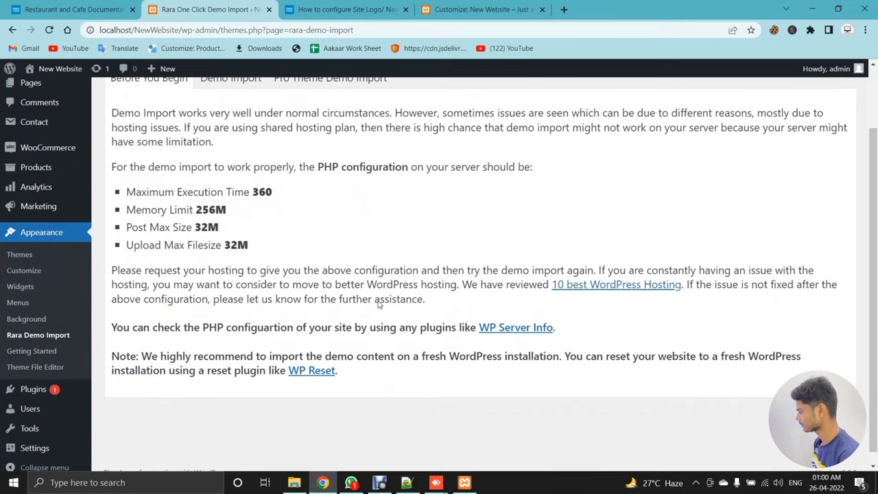
scroll(374, 302, "up", 1)
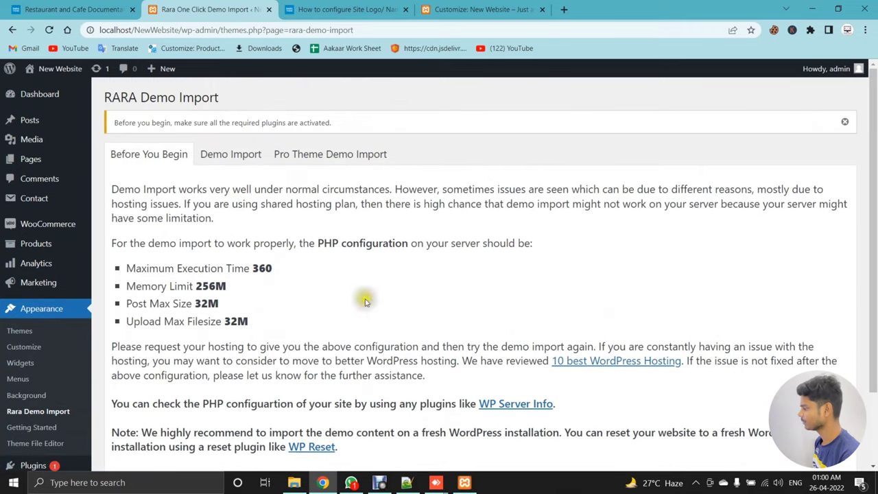
left_click(230, 153)
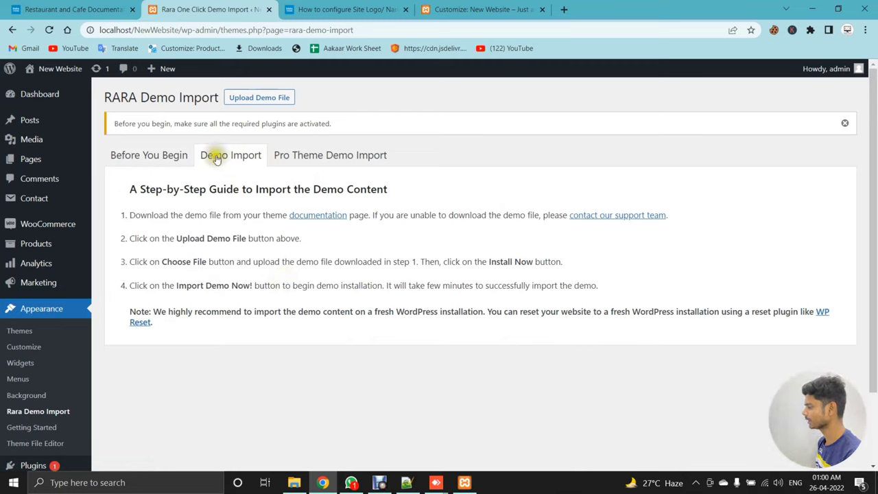
left_click_drag(103, 97, 219, 98)
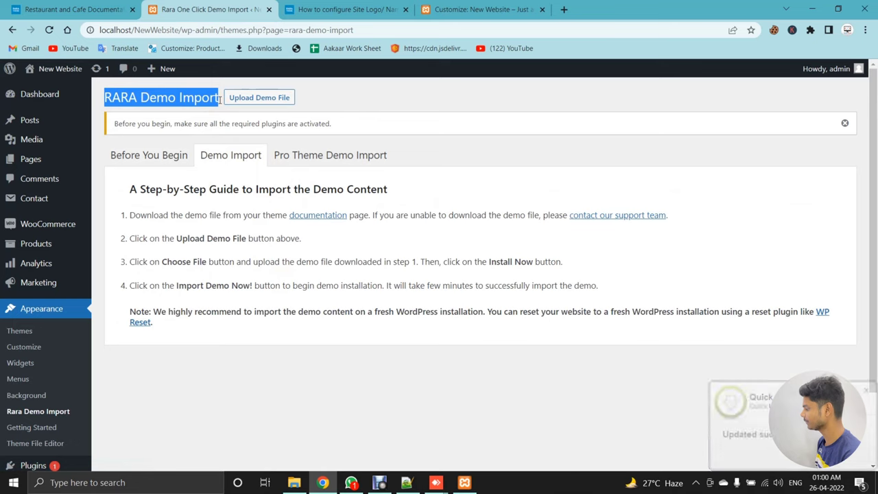
left_click(867, 393)
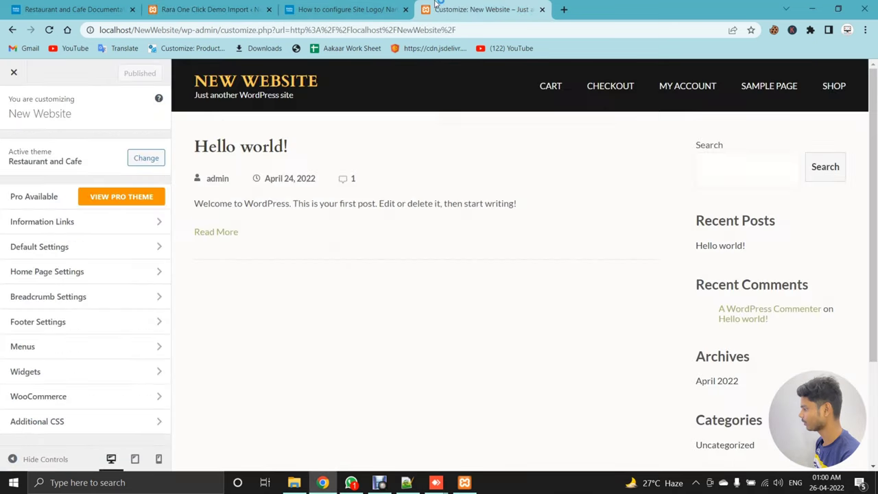
Recheck the documented Site Identity steps and open Site Identity under Default Settings in the customizer
left_click(439, 10)
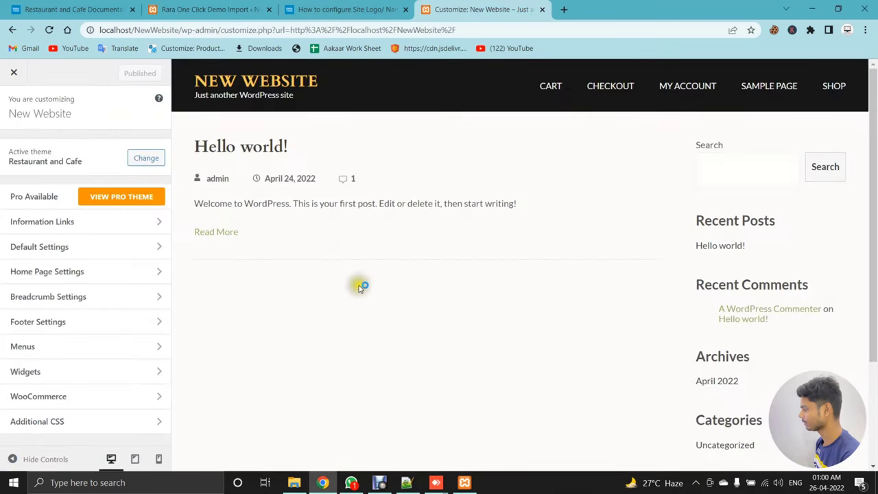
left_click(356, 7)
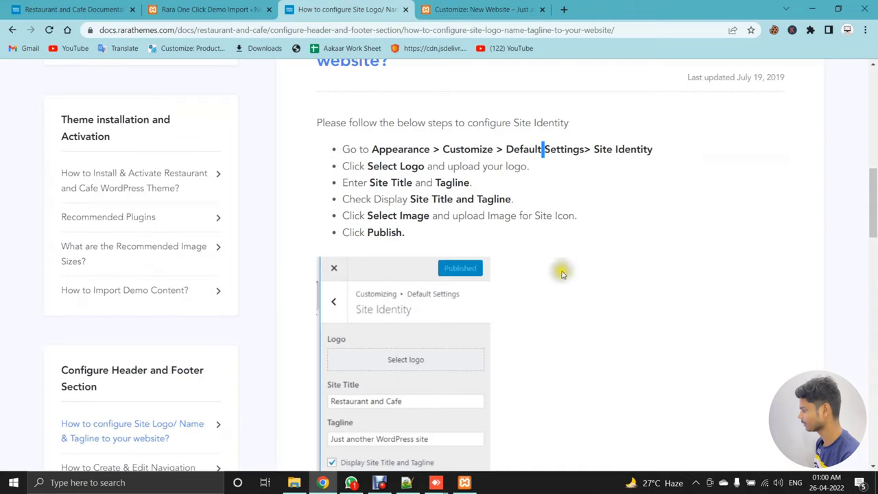
scroll(472, 281, "down", 1)
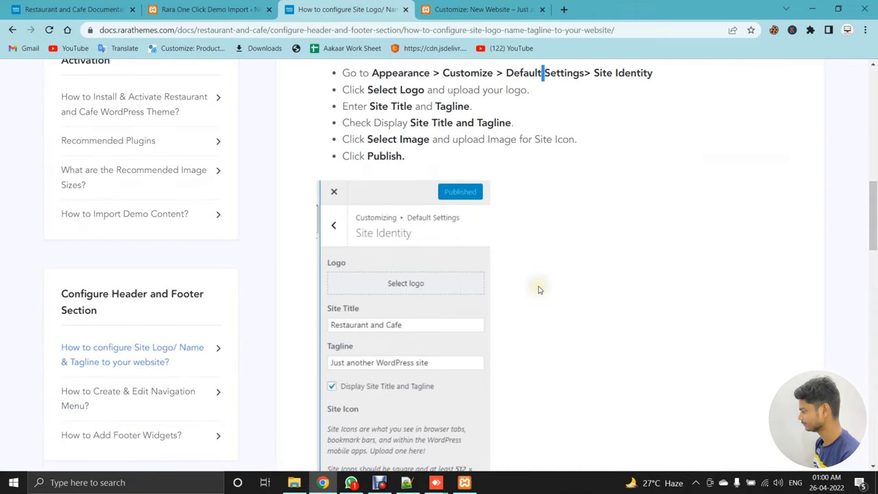
scroll(539, 290, "up", 1)
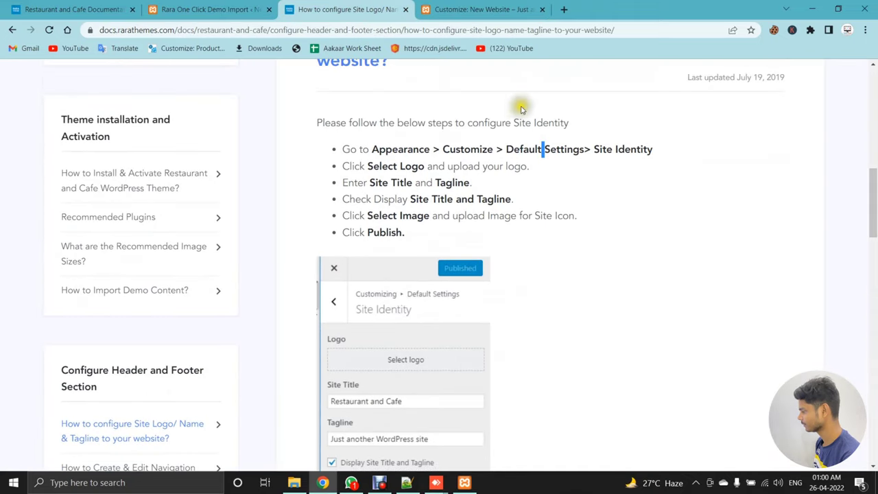
left_click(480, 9)
left_click(55, 249)
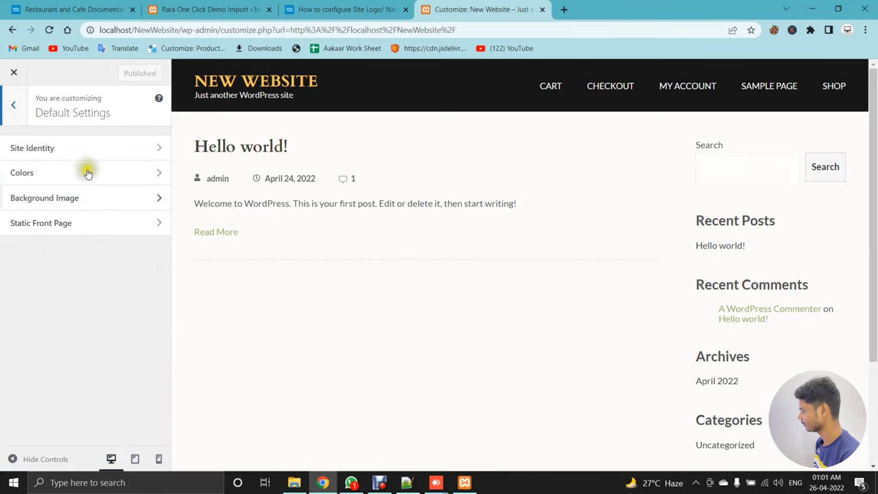
left_click(59, 145)
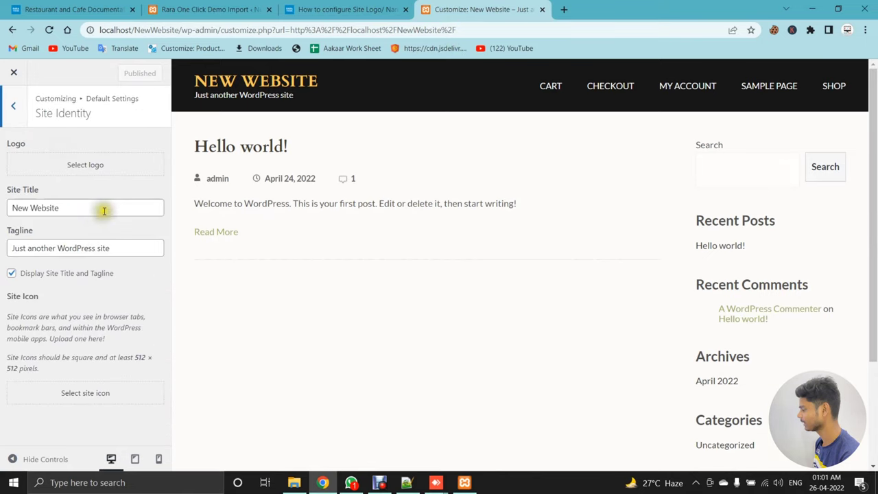
Open the site logo picker and look through the Media Library for an image
left_click(99, 166)
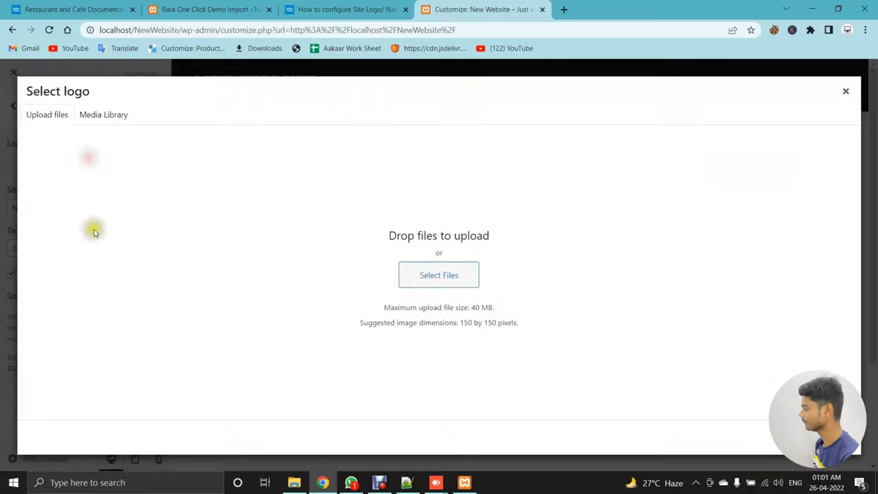
left_click(110, 261)
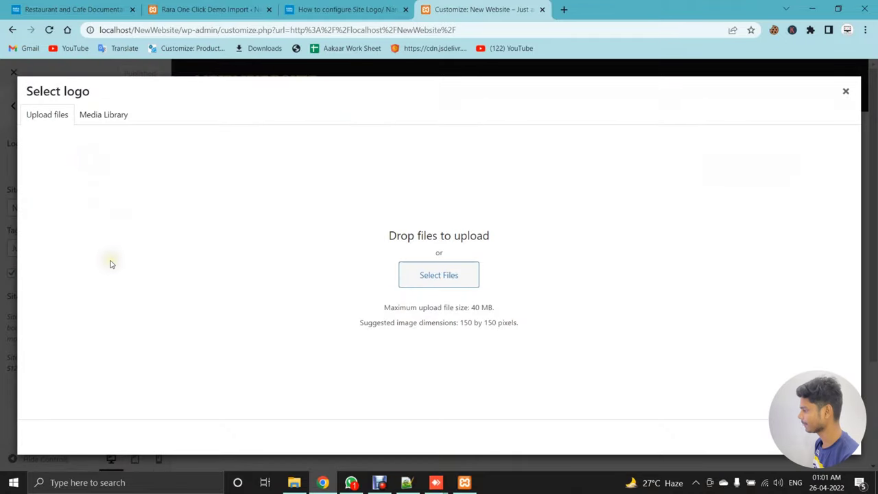
left_click(92, 115)
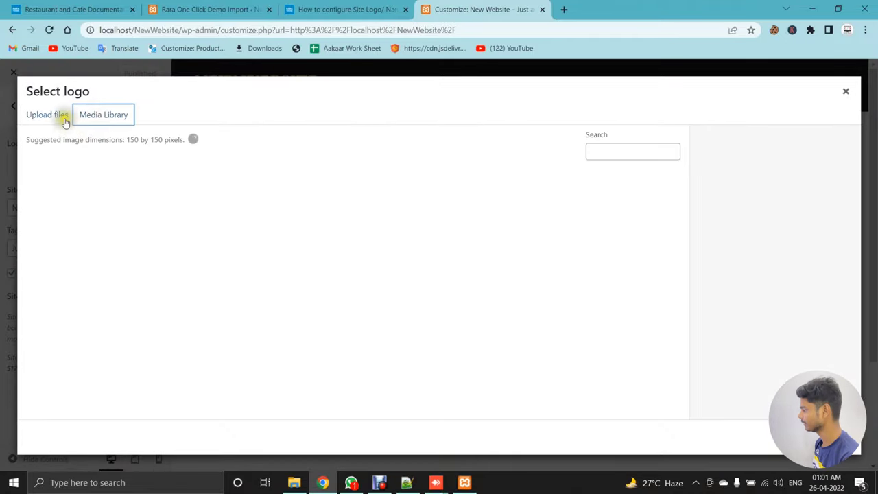
View the logo on webtechytchannel.epizy.com in a new tab, then close that site
left_click(564, 10)
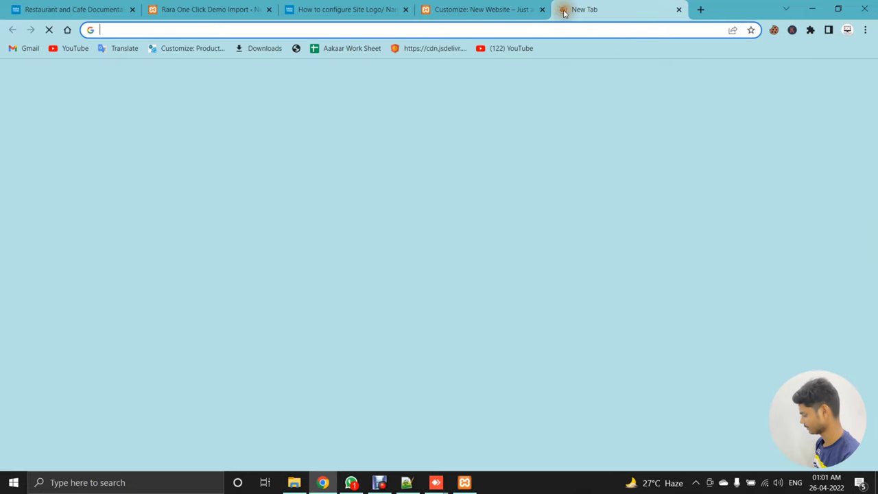
type("webtechytchannel.epizy.com")
key("Return")
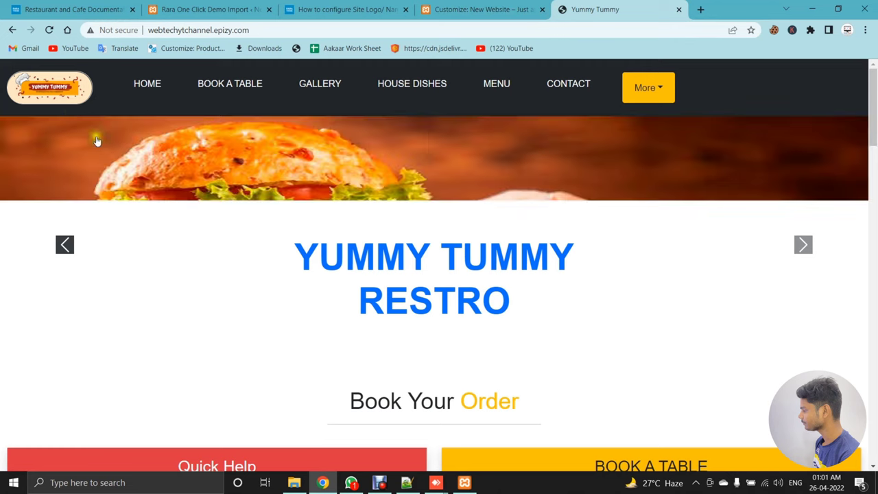
left_click_drag(67, 90, 504, 248)
key("alt+Tab")
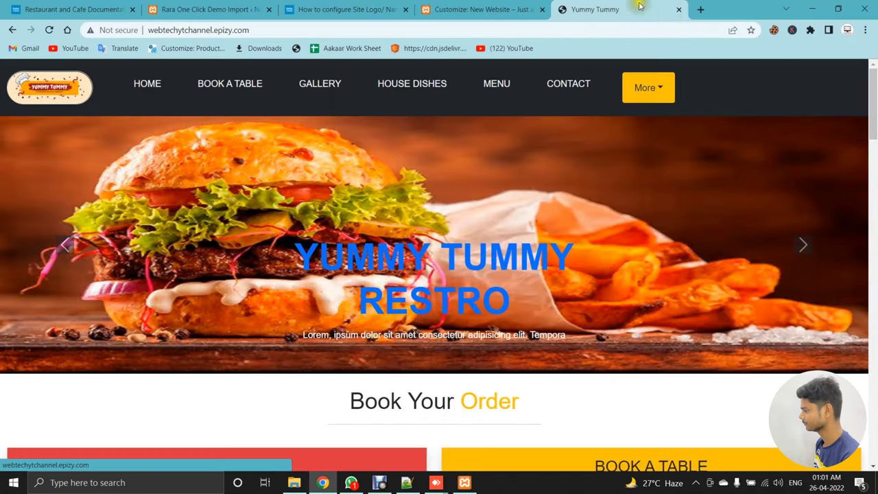
left_click(674, 8)
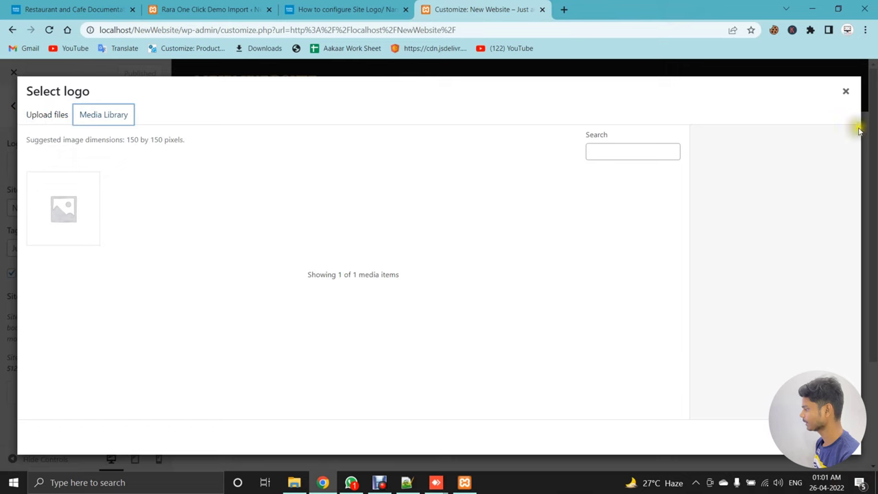
Reopen the site logo picker and switch from the Media Library to uploading files
left_click(846, 91)
left_click(80, 166)
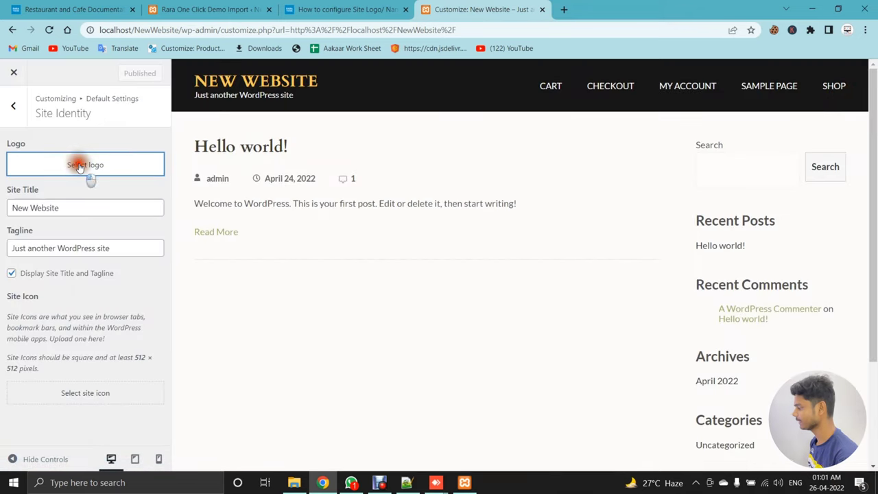
left_click(44, 115)
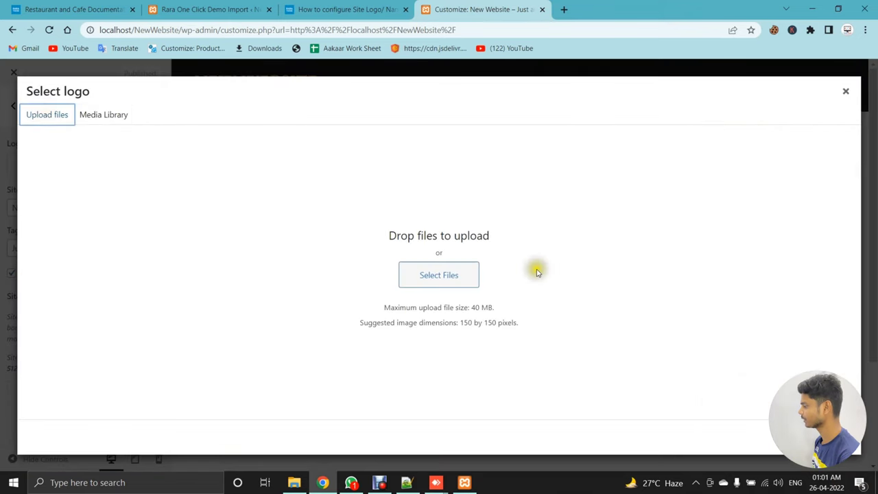
left_click(86, 117)
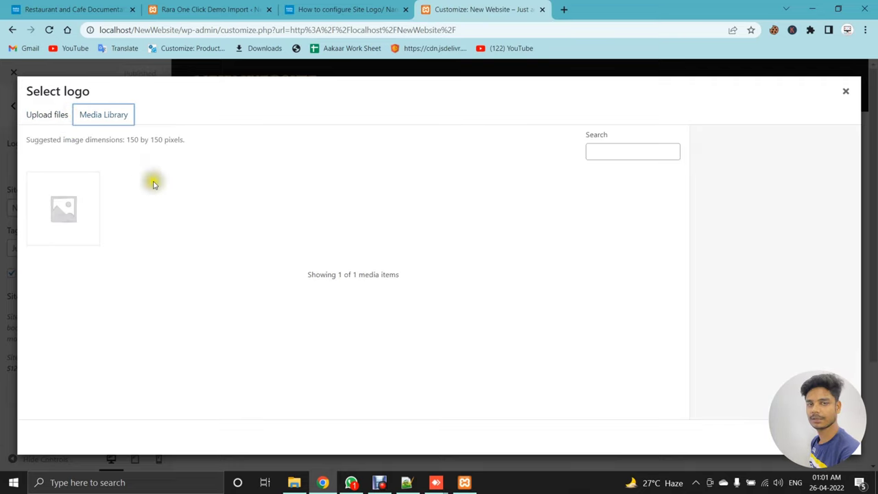
left_click(38, 115)
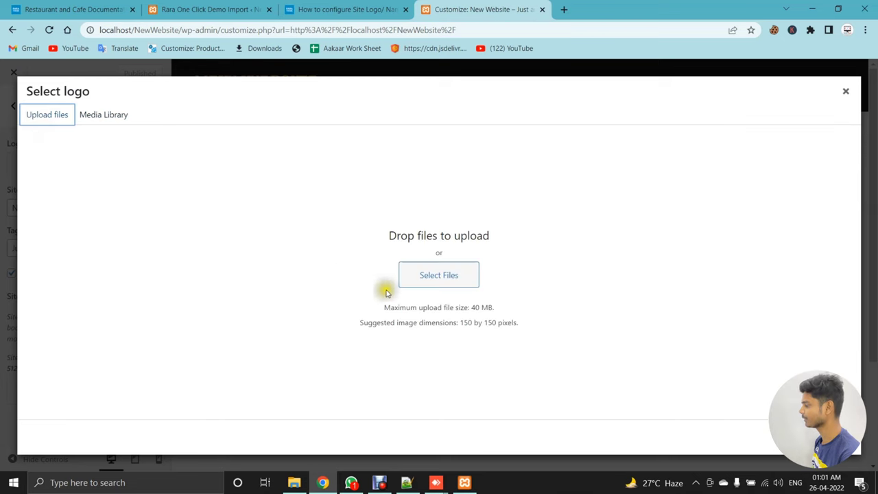
Upload the PNG image named download from the Desktop folder to the logo picker
left_click(418, 275)
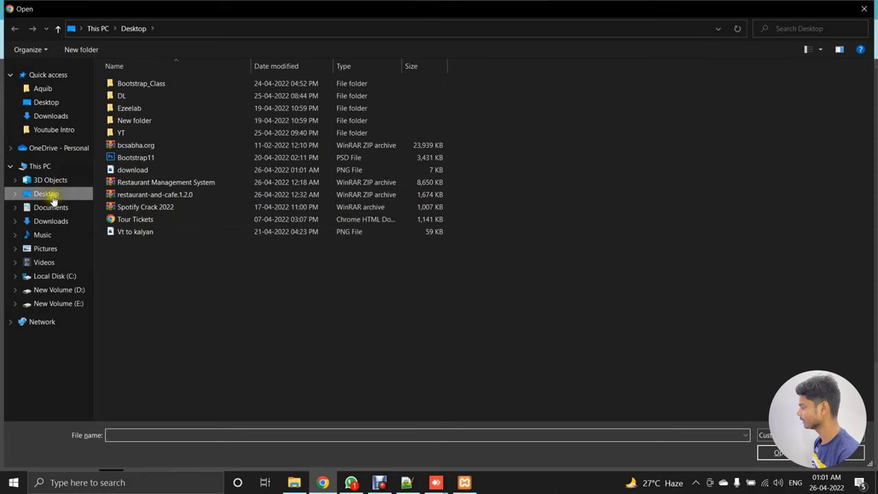
left_click(52, 195)
left_click(875, 488)
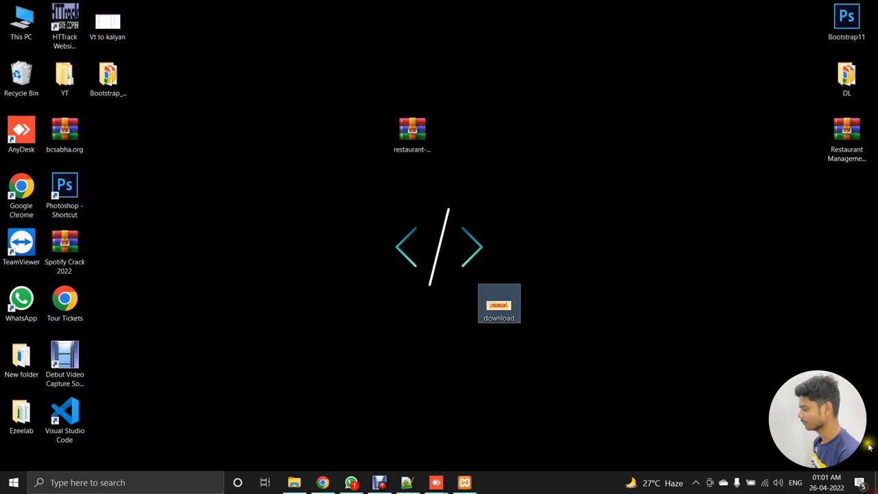
left_click_drag(522, 313, 504, 214)
left_click(323, 482)
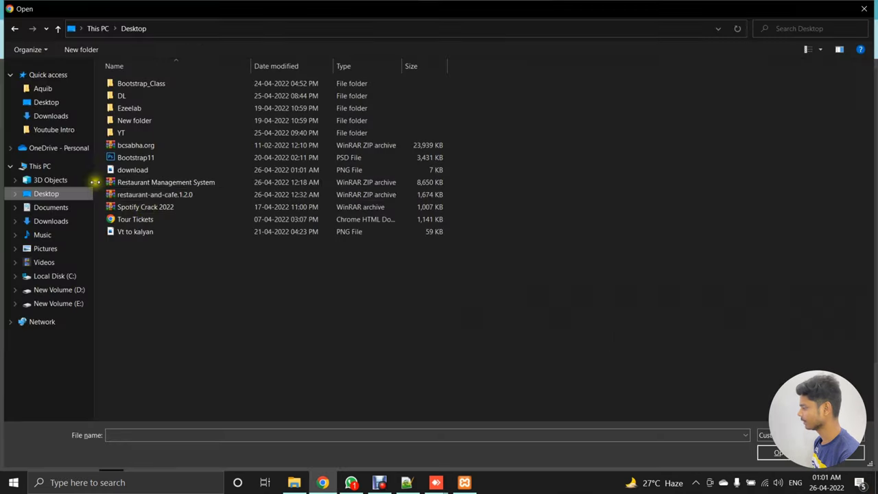
left_click(147, 181)
left_click(148, 173)
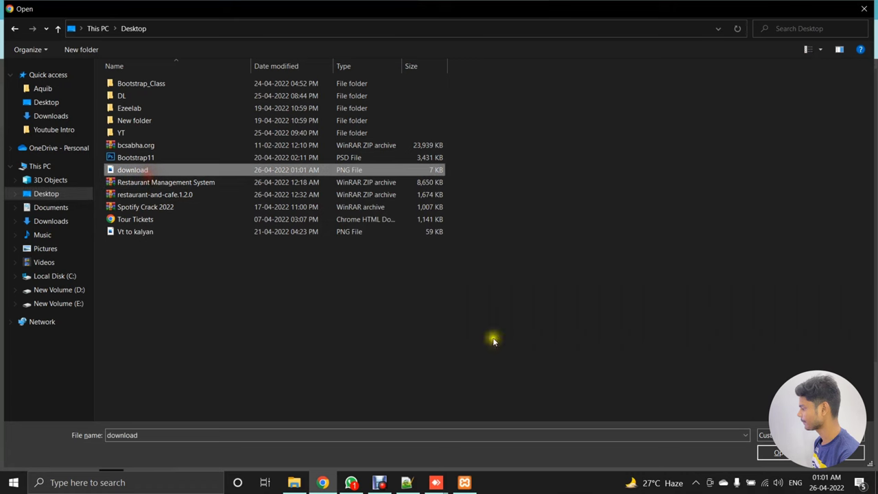
left_click(785, 455)
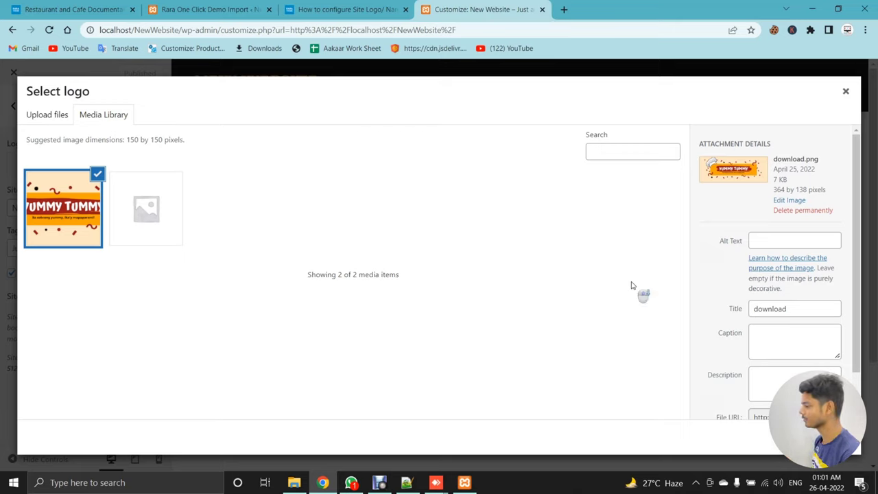
Set the uploaded download.png image as the site logo, skipping the crop
scroll(784, 343, "down", 1)
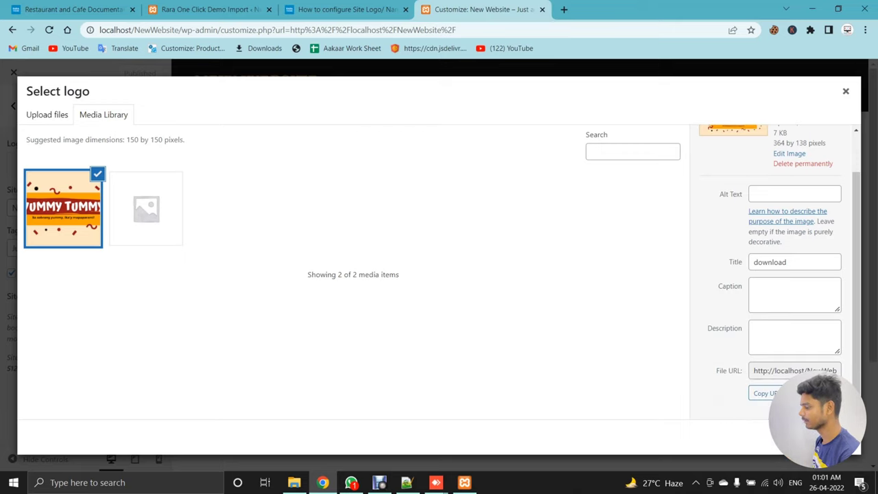
left_click(816, 437)
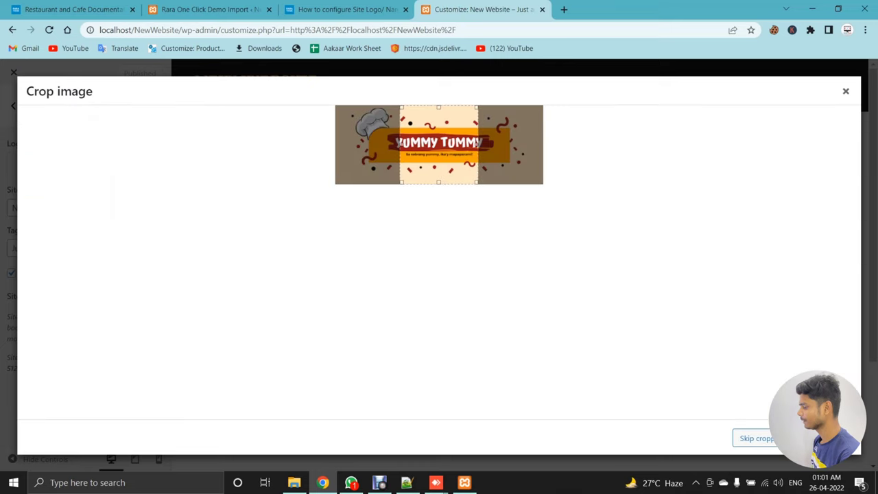
left_click_drag(478, 144, 578, 144)
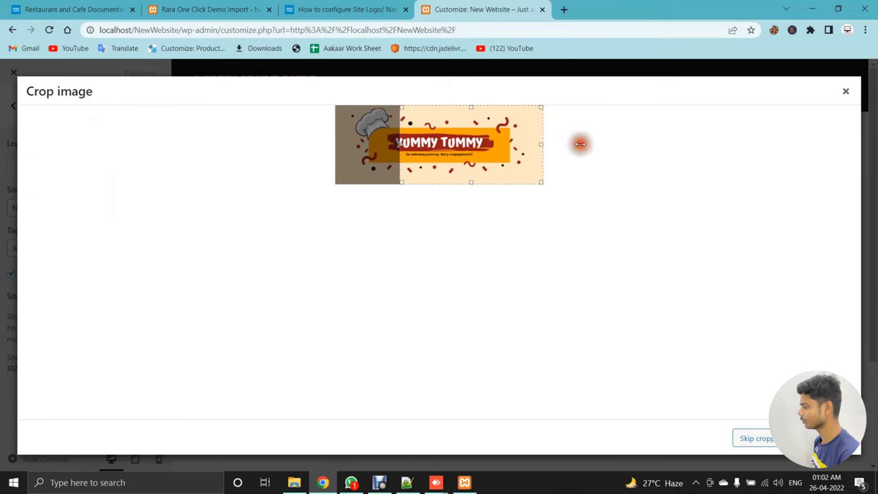
left_click(757, 433)
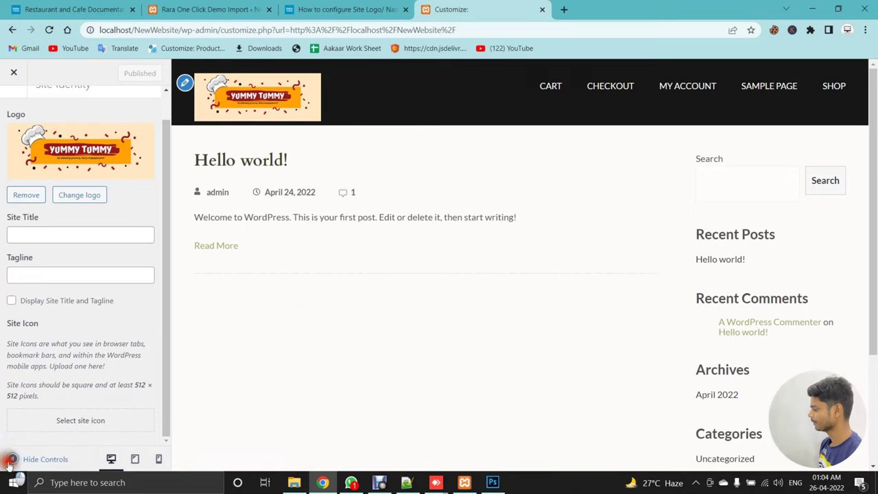
Preview the header logo with the customizer controls hidden and recheck the documented Site Identity steps
left_click(11, 459)
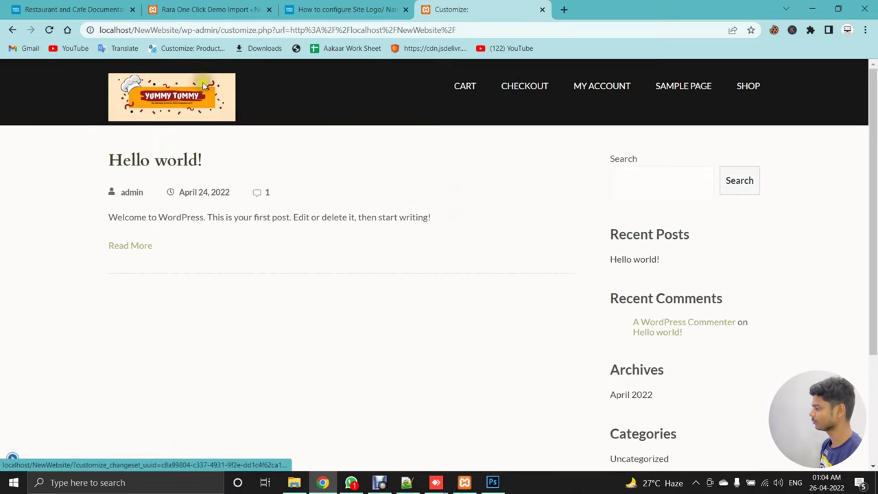
left_click(310, 6)
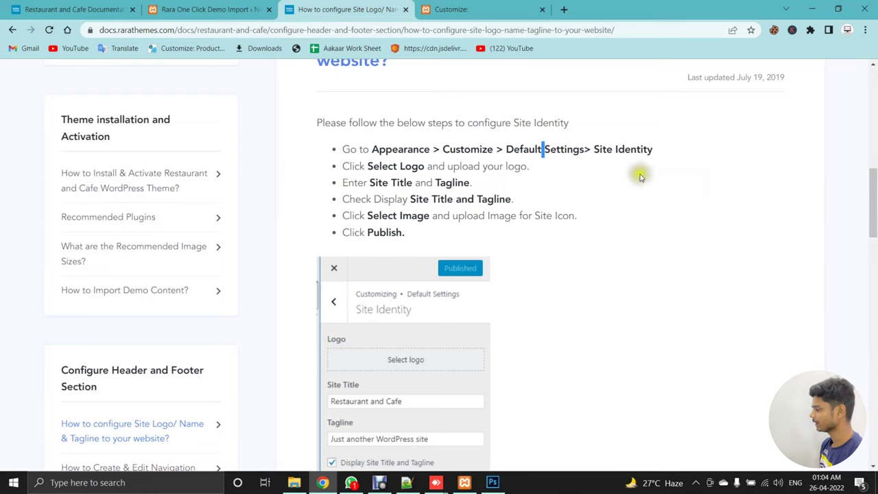
left_click_drag(343, 151, 410, 232)
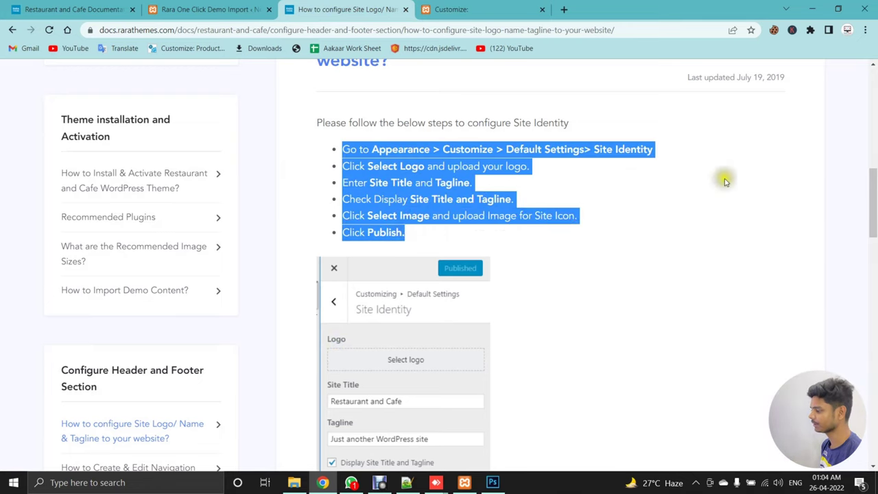
left_click_drag(871, 186, 872, 216)
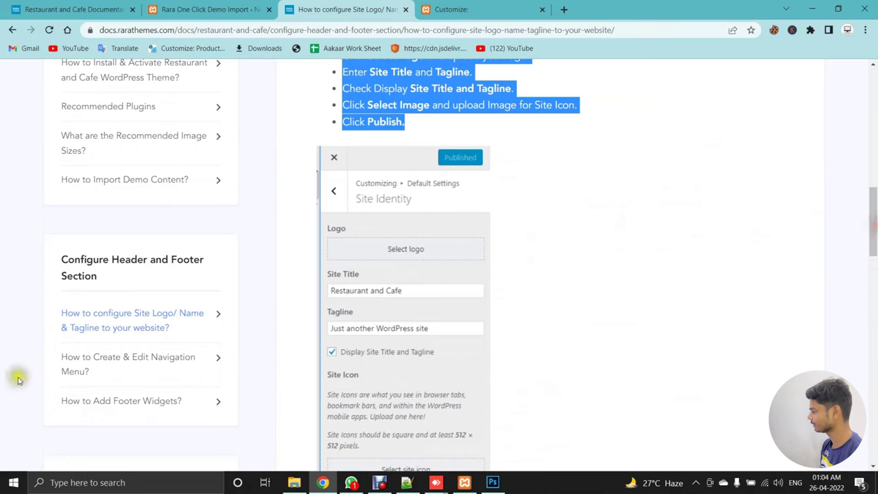
Open the "How to Create & Edit Navigation Menu?" guide and return the customizer to its main section list
left_click(85, 365)
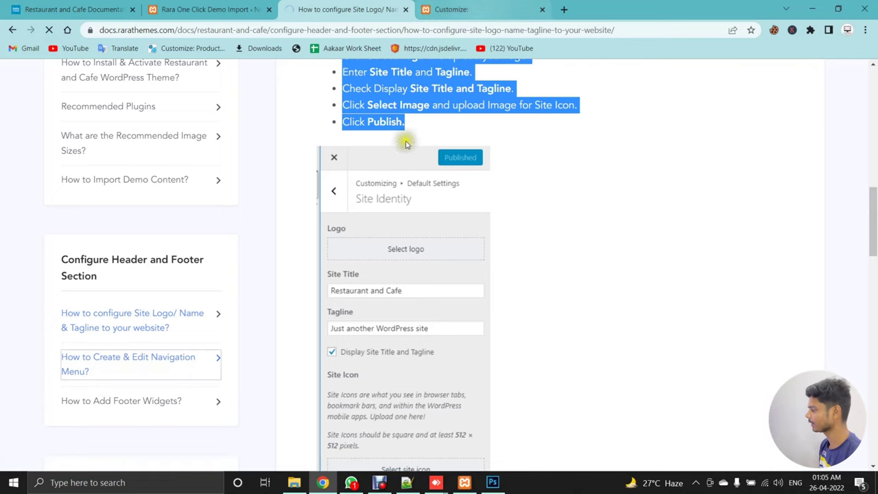
left_click(492, 6)
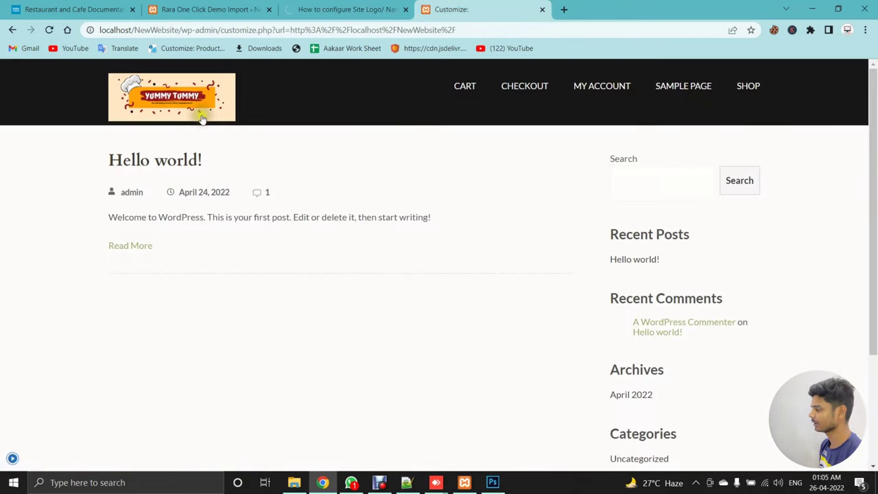
left_click(11, 457)
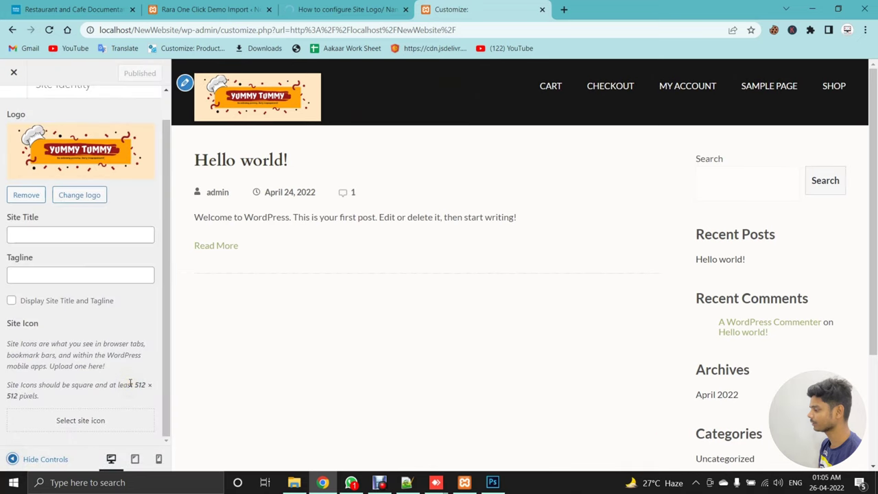
scroll(15, 301, "up", 3)
left_click(13, 105)
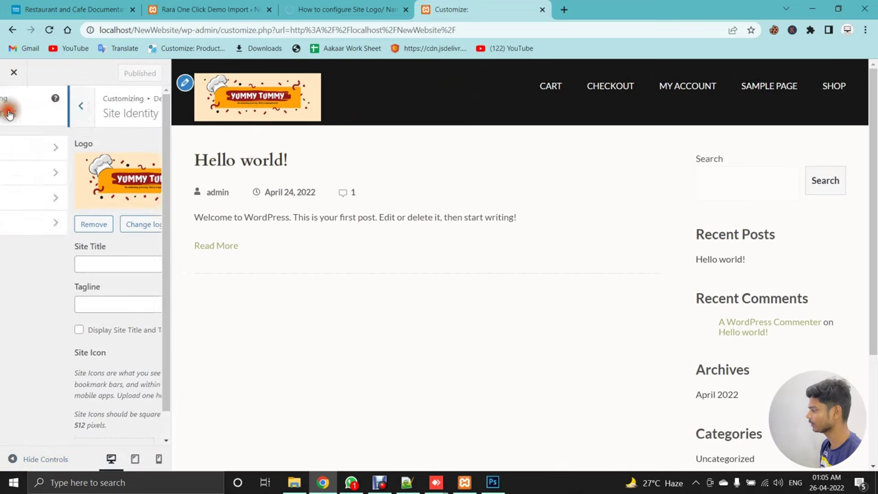
left_click(12, 105)
Move the customizer tab ahead of the navigation menu guide and read where the guide says to create a new menu
left_click(346, 9)
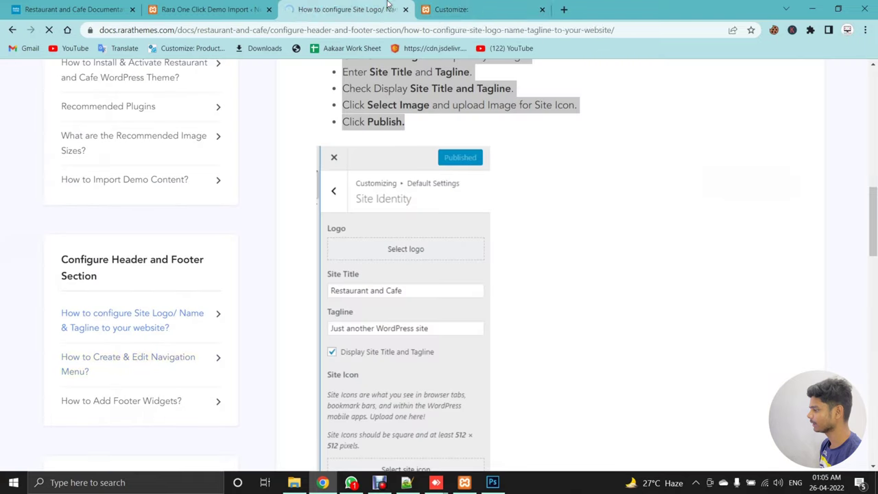
left_click_drag(452, 4, 388, 9)
left_click(478, 5)
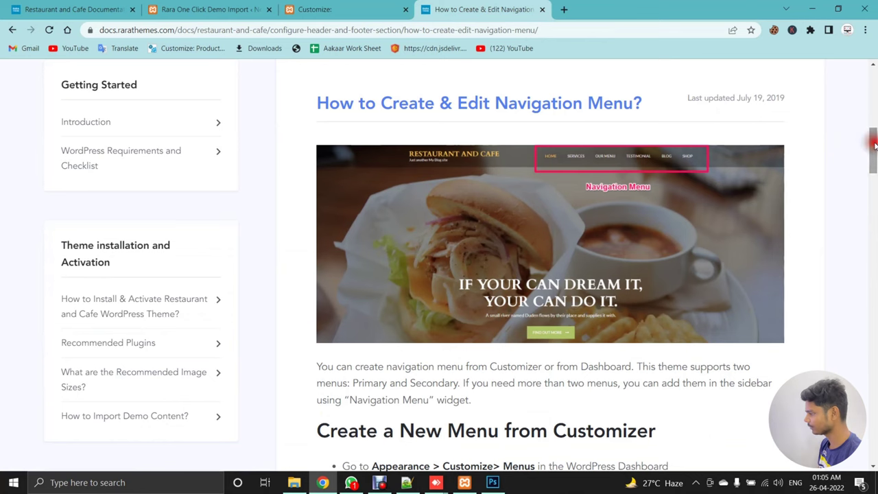
left_click(206, 9)
left_click(72, 9)
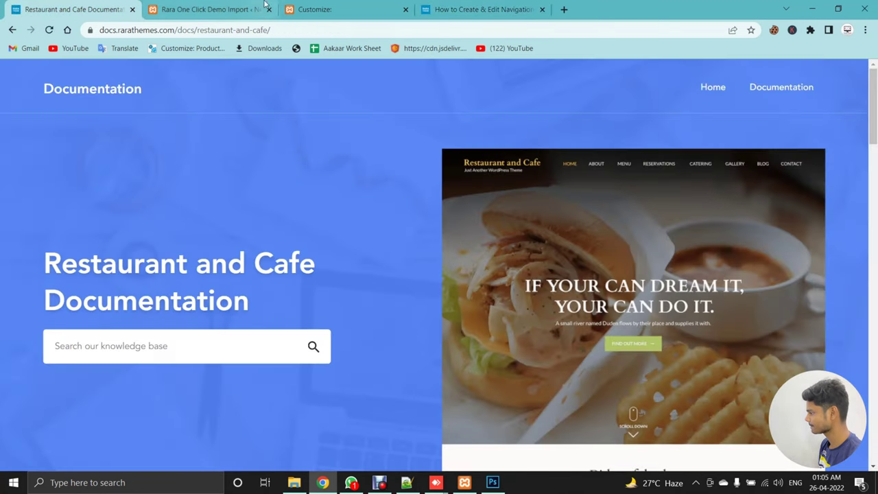
left_click(465, 9)
scroll(498, 240, "down", 5)
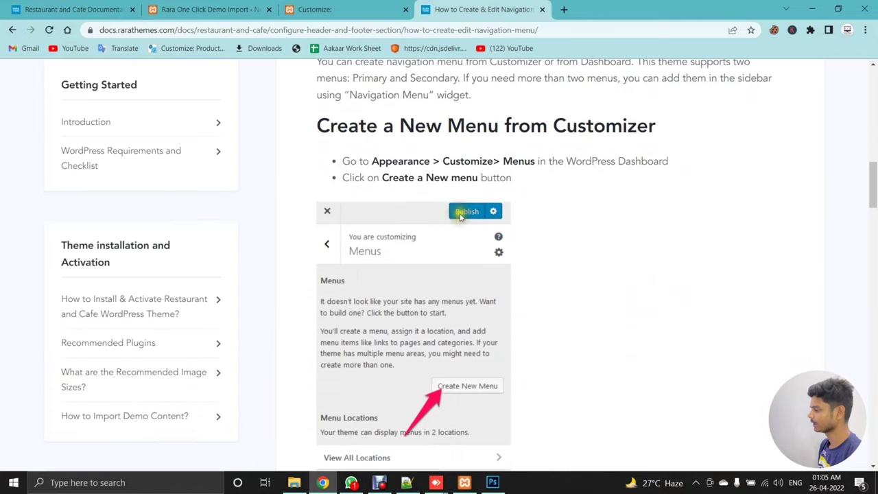
double_click(388, 161)
double_click(469, 160)
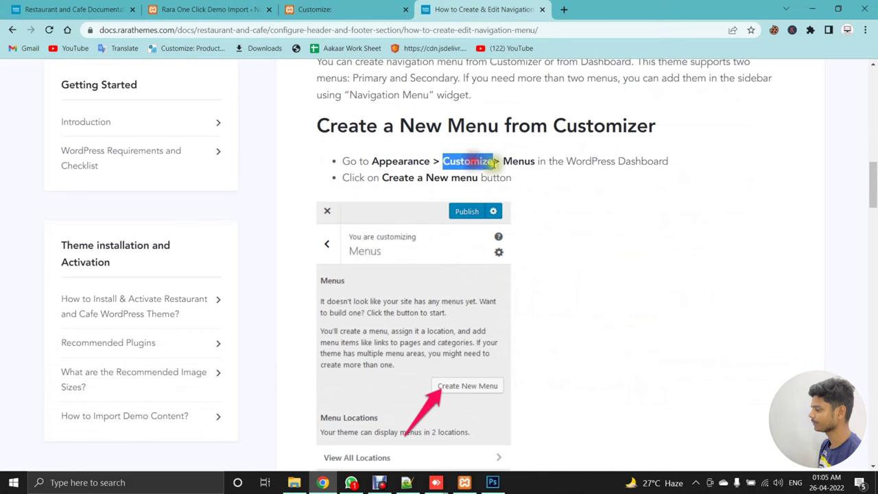
double_click(518, 160)
Create a menu named "Top Menu" in the customizer and assign it to the Primary location
left_click(321, 9)
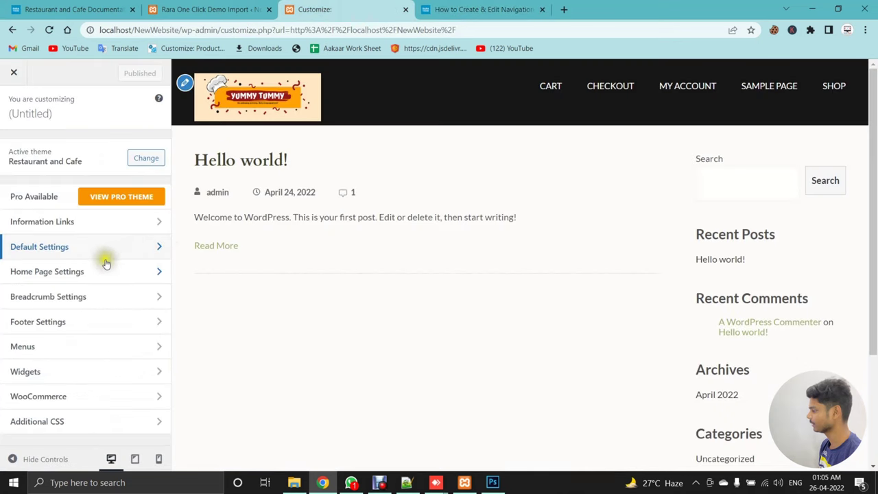
left_click(57, 345)
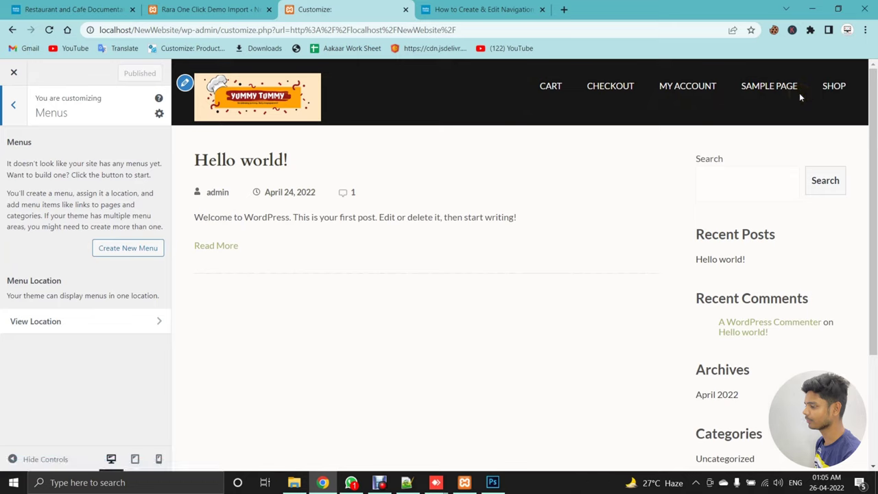
left_click(127, 248)
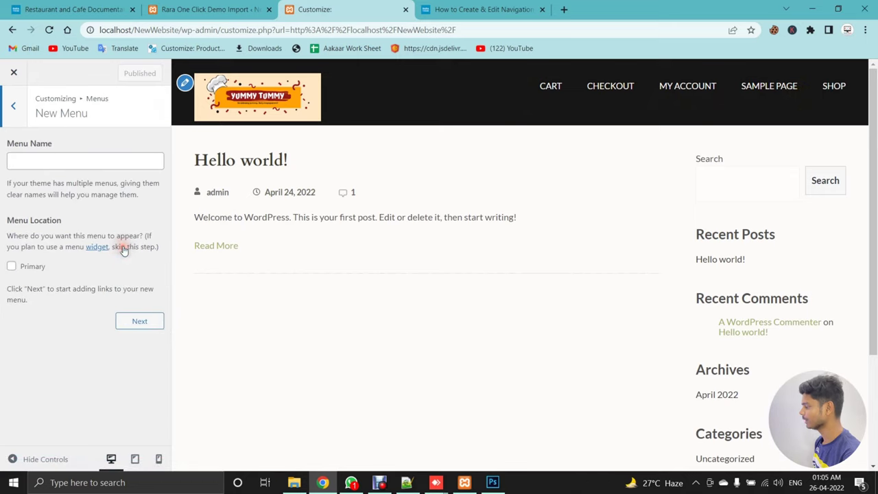
left_click(39, 157)
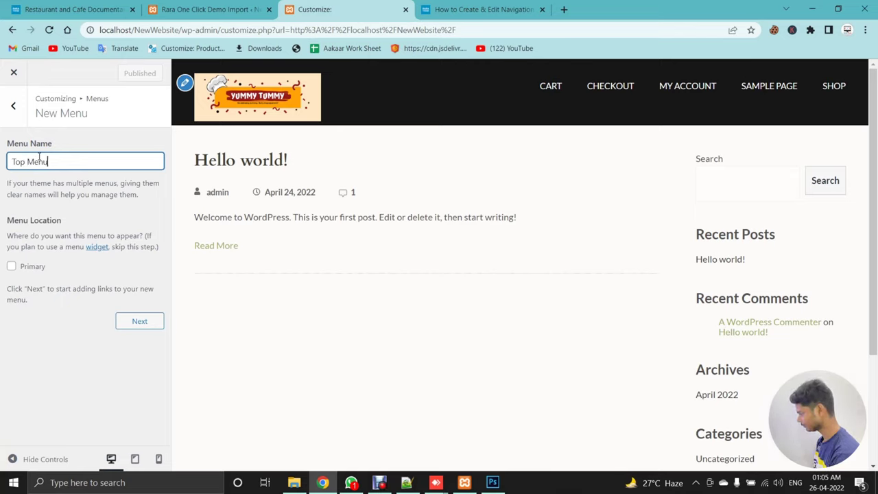
left_click(11, 266)
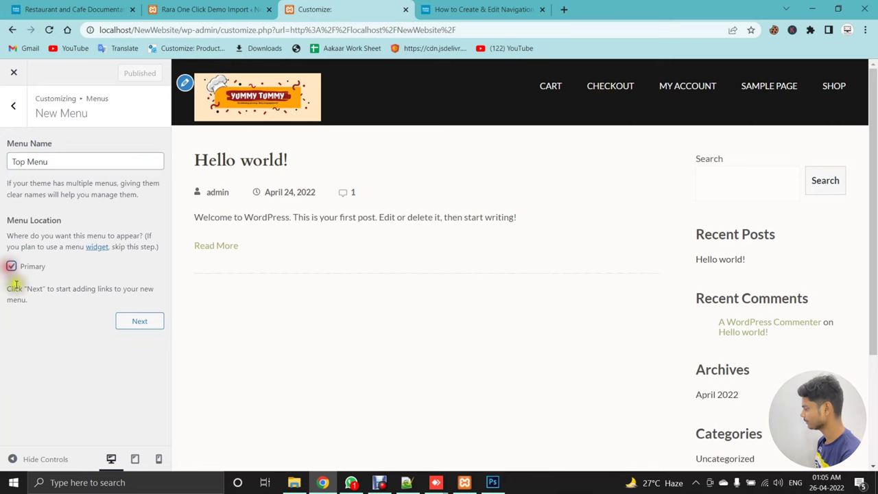
left_click(125, 322)
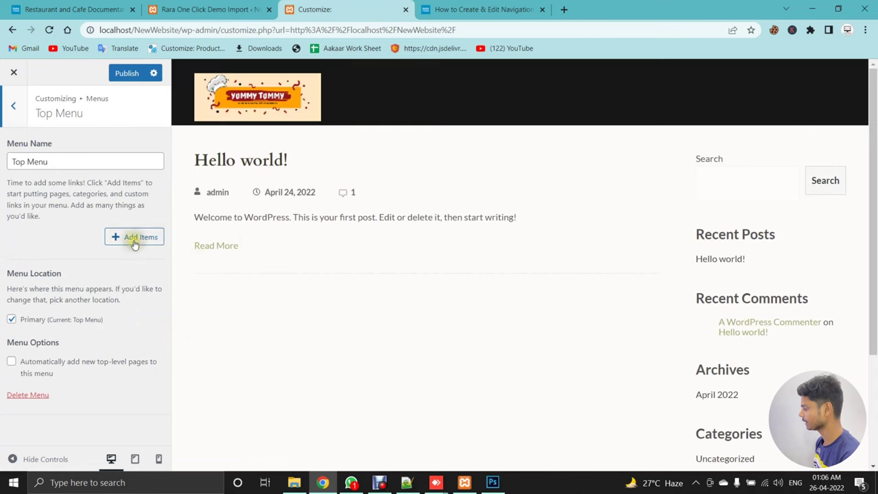
Check the new menu's name against the guide's instructions for naming a menu and adding items
left_click_drag(62, 162, 3, 166)
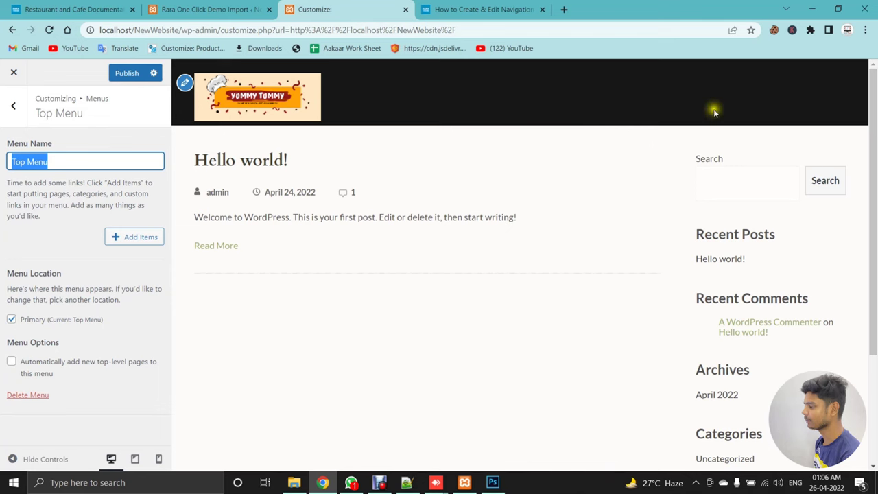
left_click(523, 6)
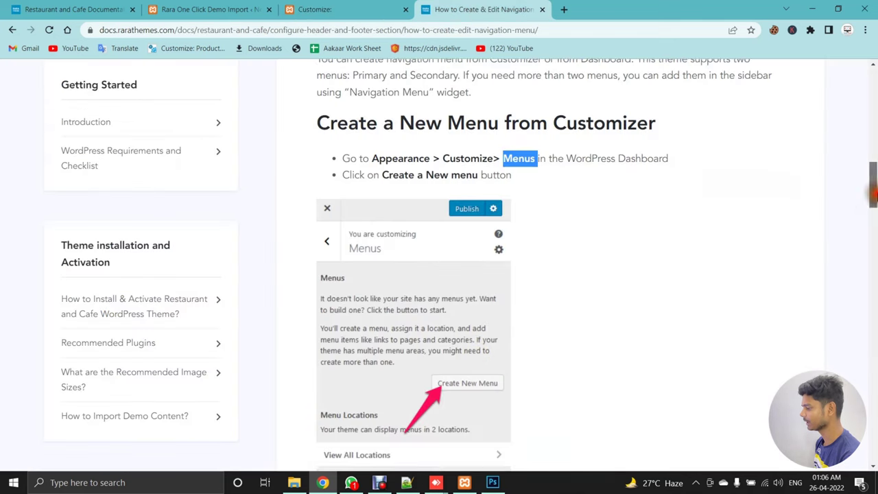
scroll(520, 250, "down", 3)
scroll(843, 264, "down", 4)
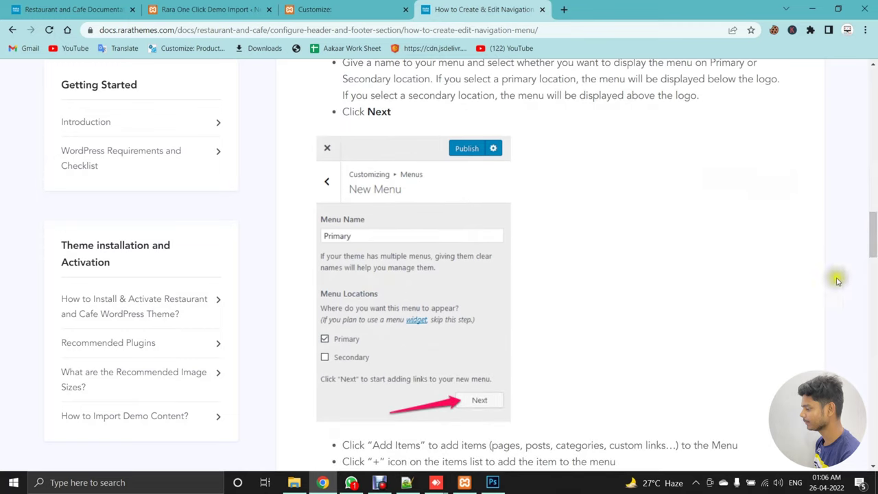
Read the guide's instructions for adding menu items and add the Home link to the Top Menu
scroll(870, 236, "down", 1)
scroll(871, 237, "down", 5)
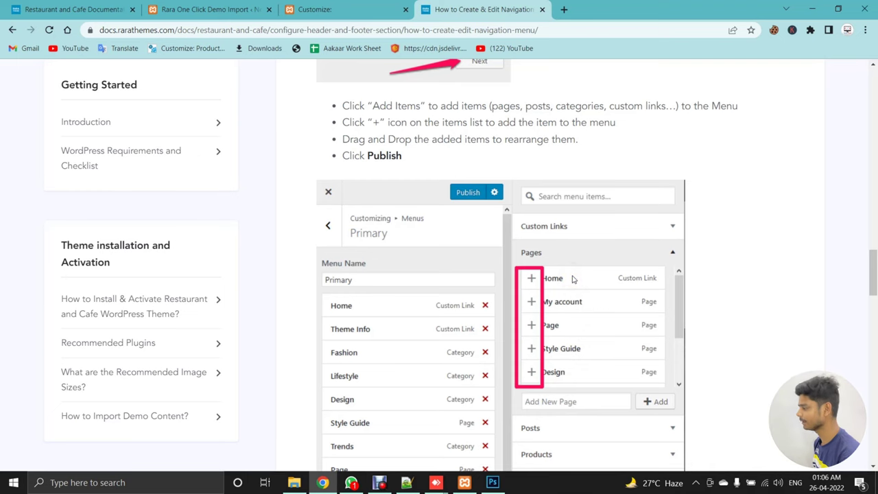
left_click(317, 5)
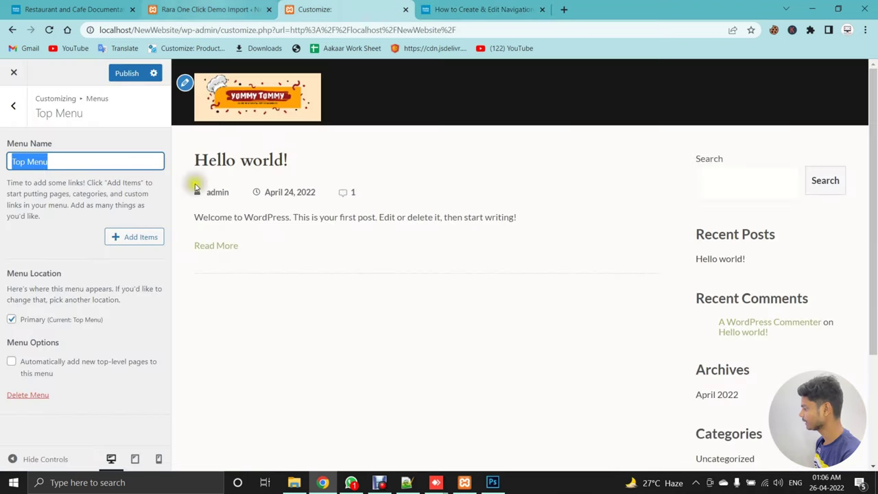
left_click(137, 237)
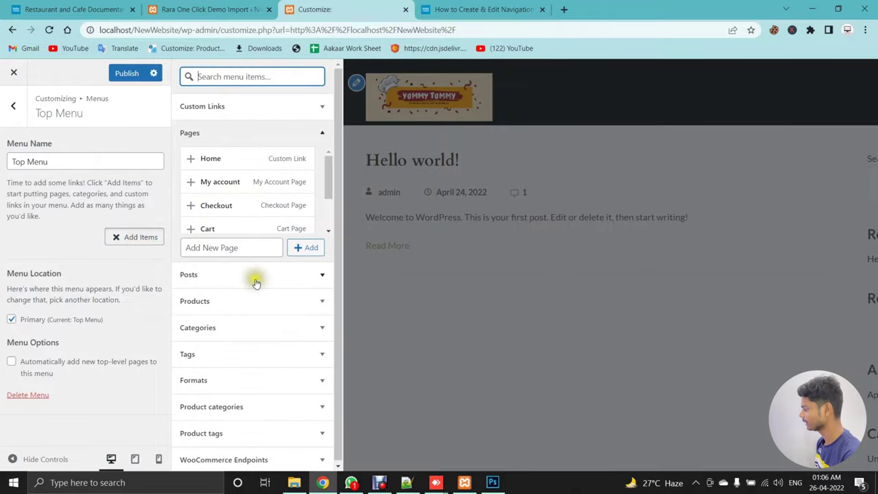
left_click(193, 160)
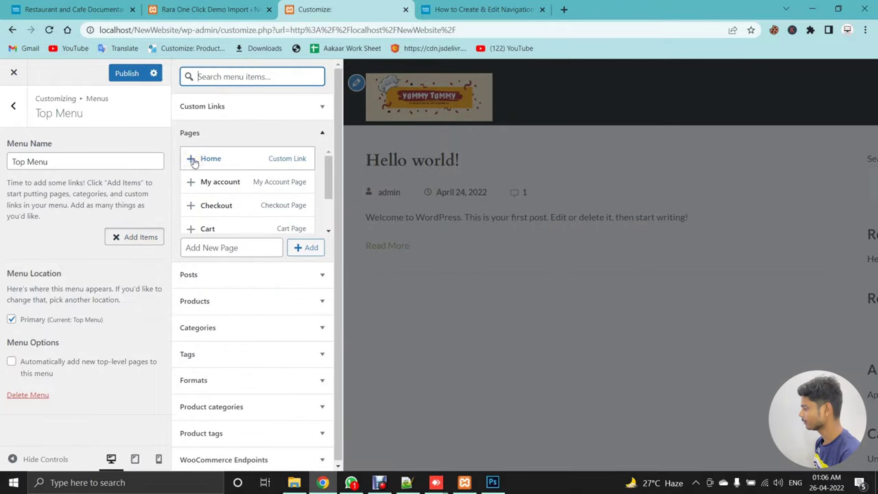
scroll(229, 209, "down", 2)
scroll(232, 217, "up", 2)
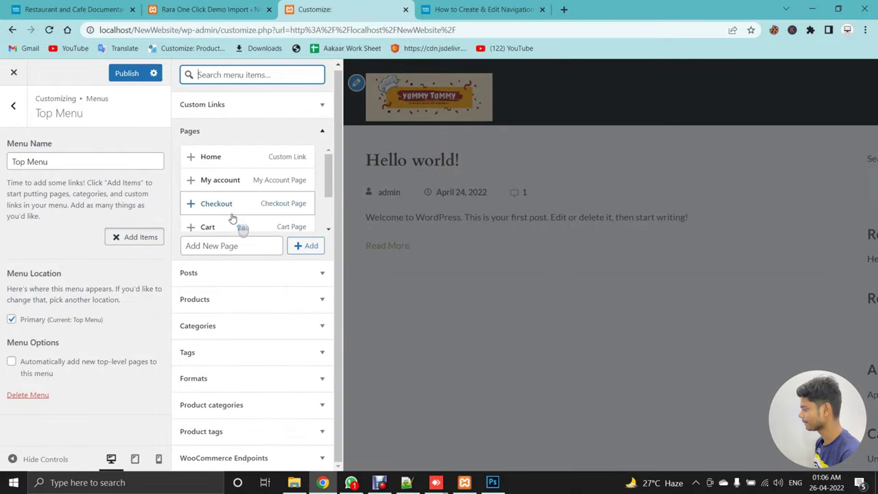
left_click(190, 157)
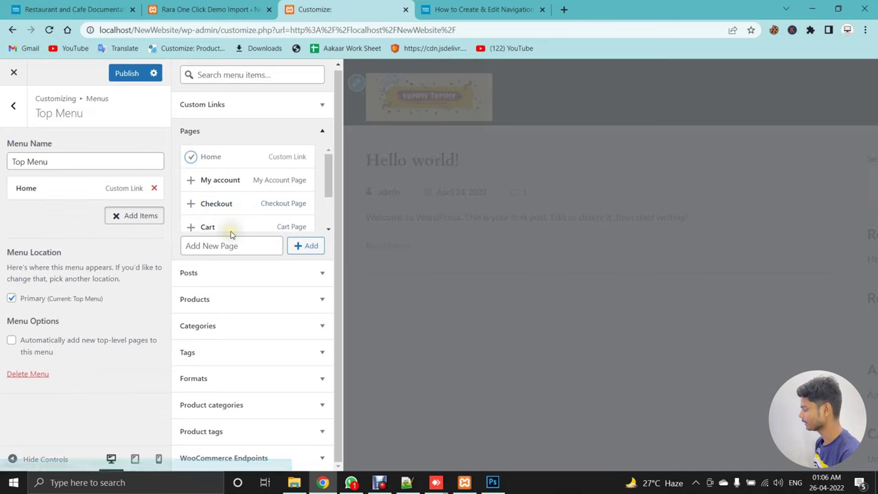
Check the available pages for the Top Menu and add a newly created page named "About" to it
scroll(287, 197, "down", 2)
left_click(279, 211)
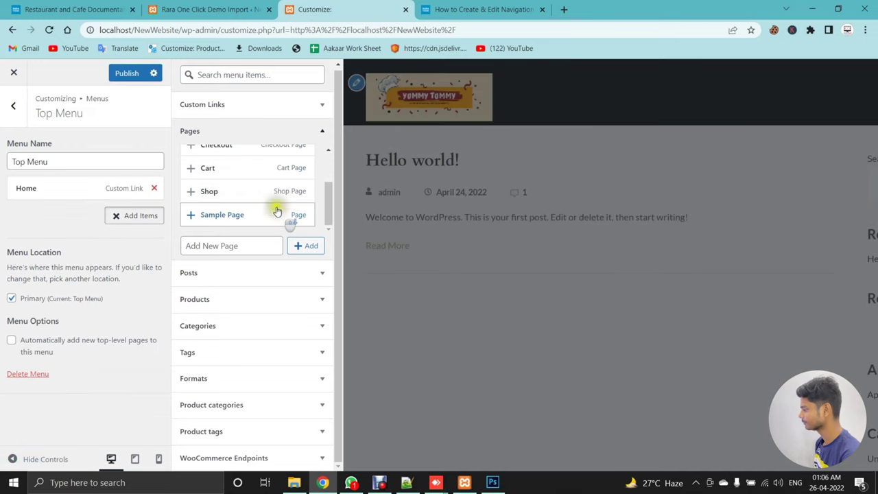
scroll(277, 211, "up", 2)
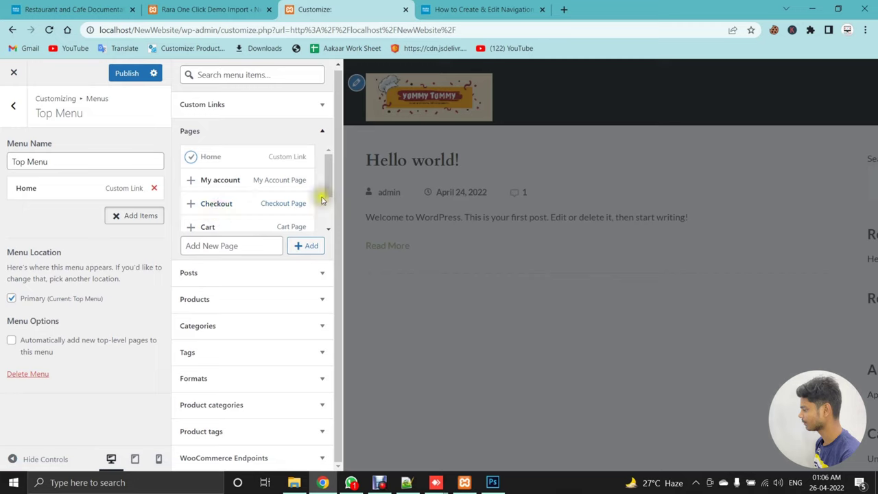
left_click(306, 245)
left_click(220, 245)
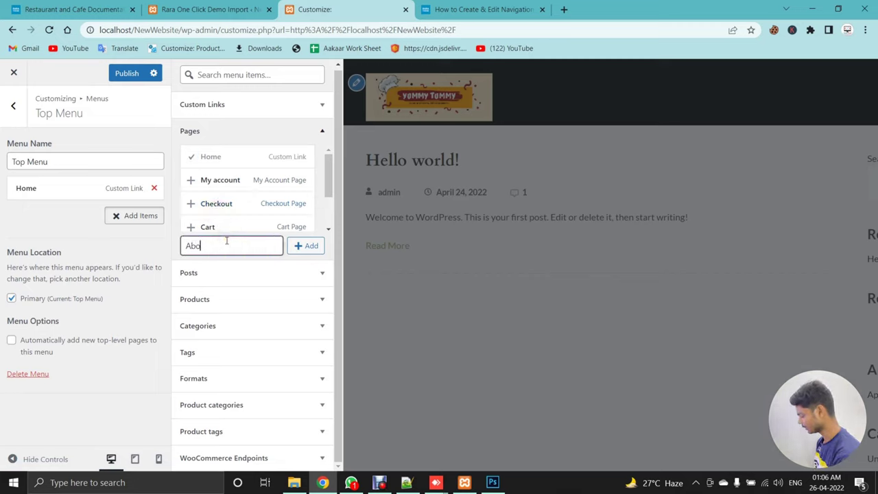
left_click(306, 249)
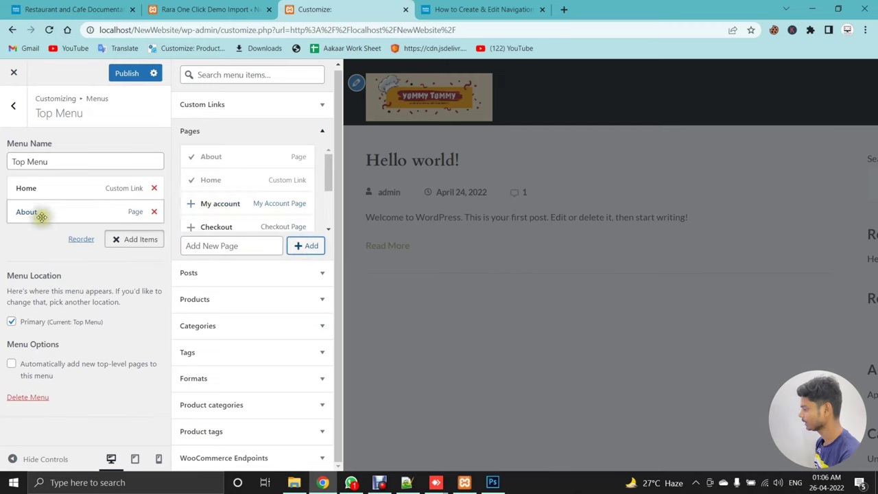
Create "Services" and "Contact Us" pages as further Top Menu items and publish the changes
left_click(201, 245)
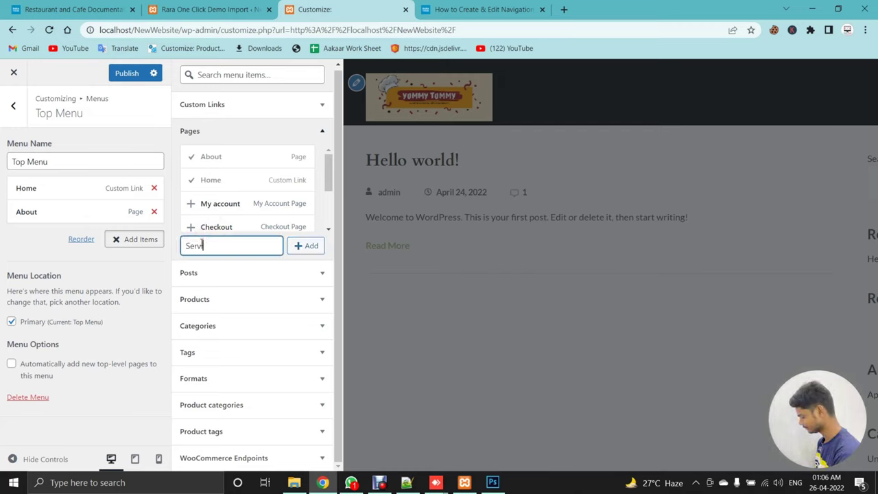
left_click(302, 247)
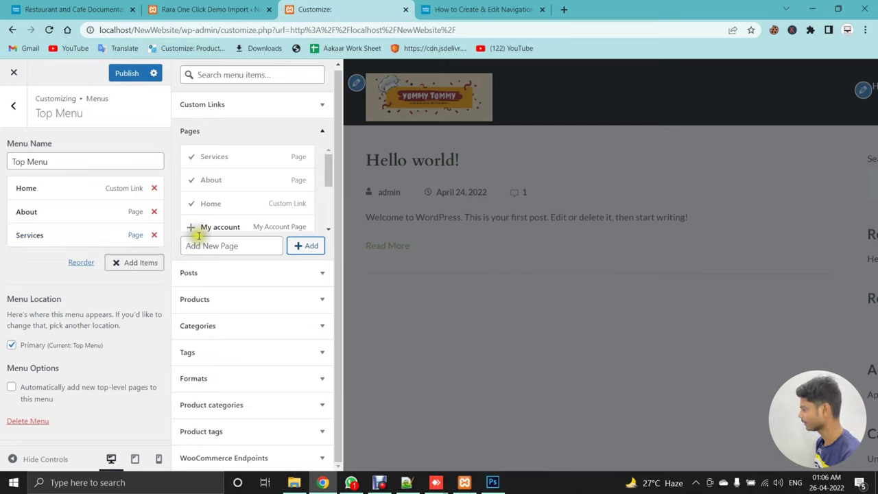
left_click(272, 249)
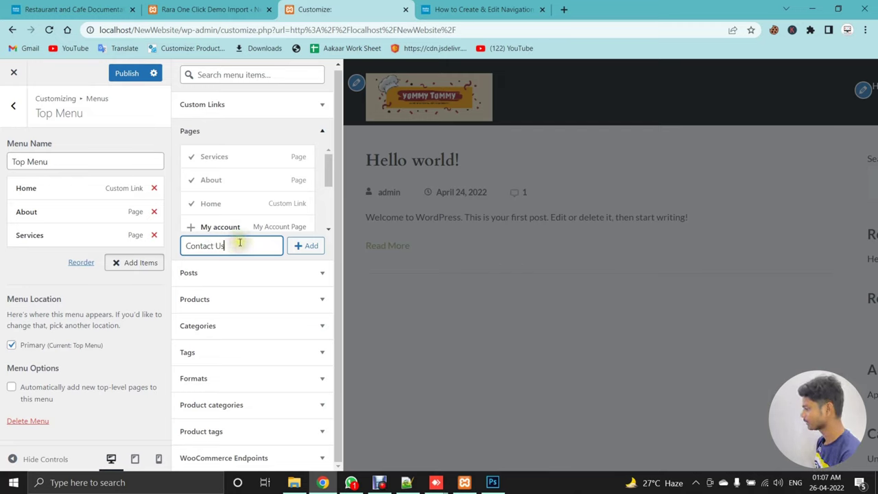
left_click(303, 247)
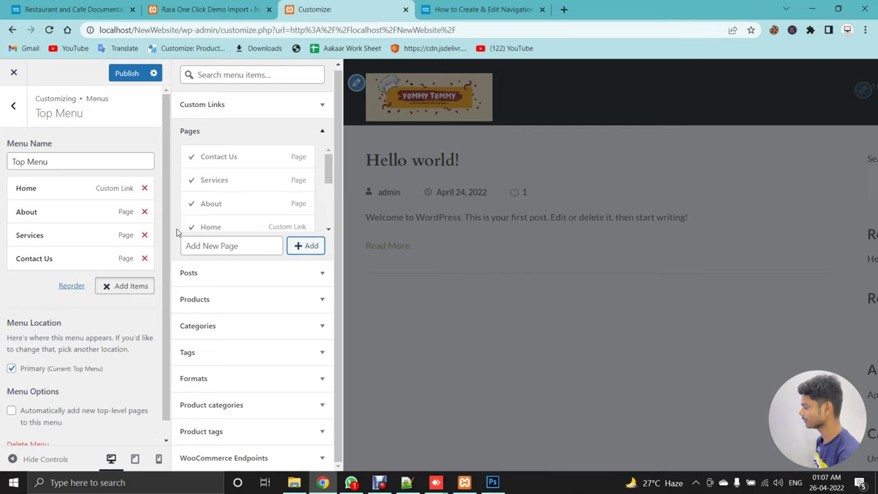
left_click(125, 76)
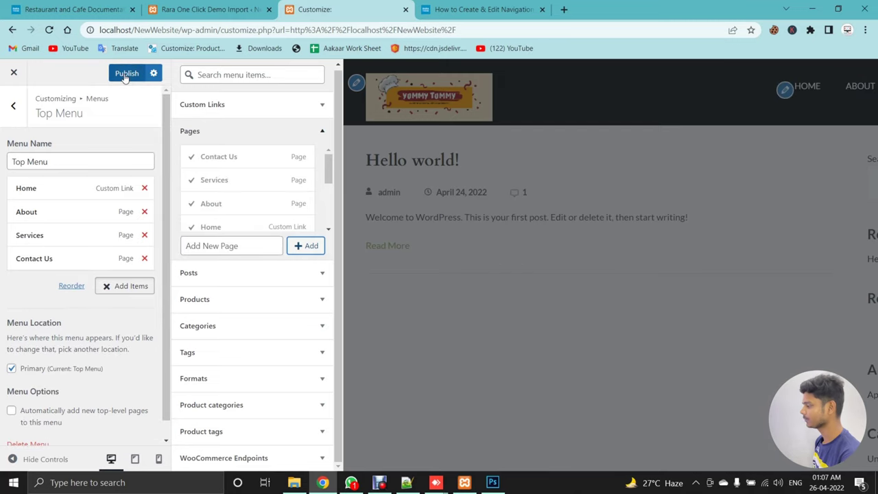
left_click(125, 75)
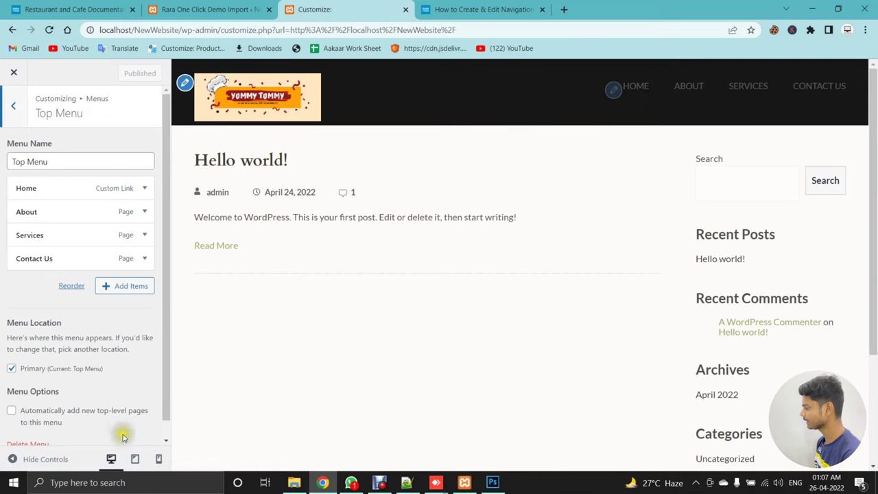
Preview the site and its expanded navigation menu in the mobile layout, and return to the desktop preview
left_click(158, 460)
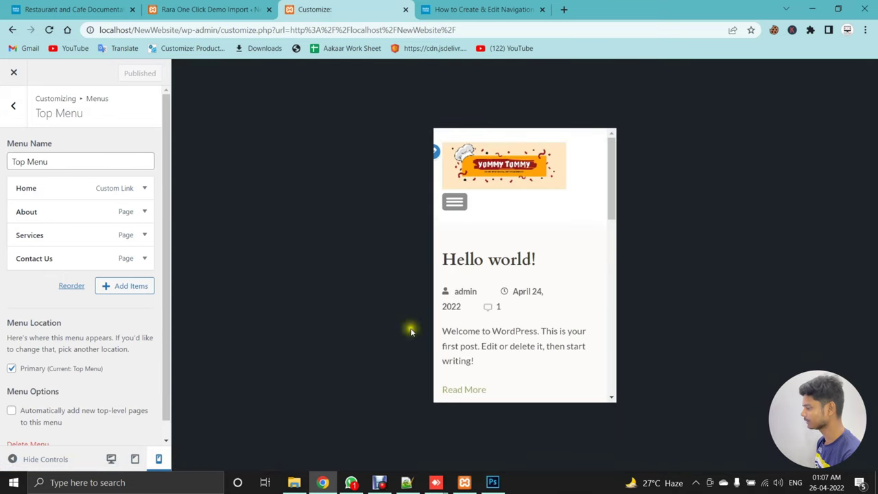
left_click(454, 201)
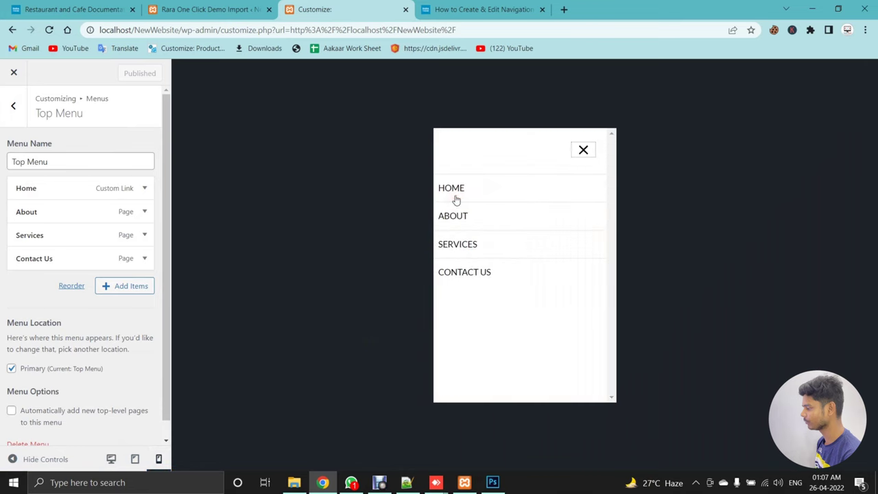
left_click(583, 147)
left_click(111, 459)
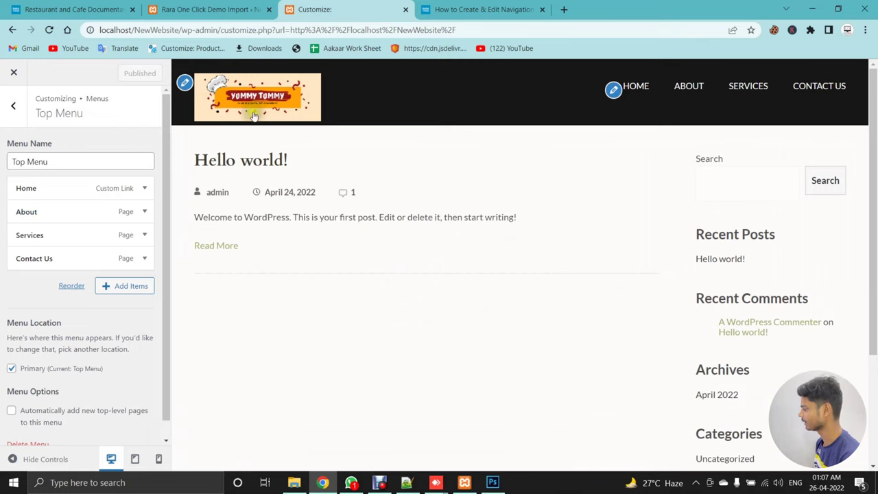
Compare the finished Top Menu with the rest of the navigation menu guide, including creating a menu from the dashboard
left_click(453, 10)
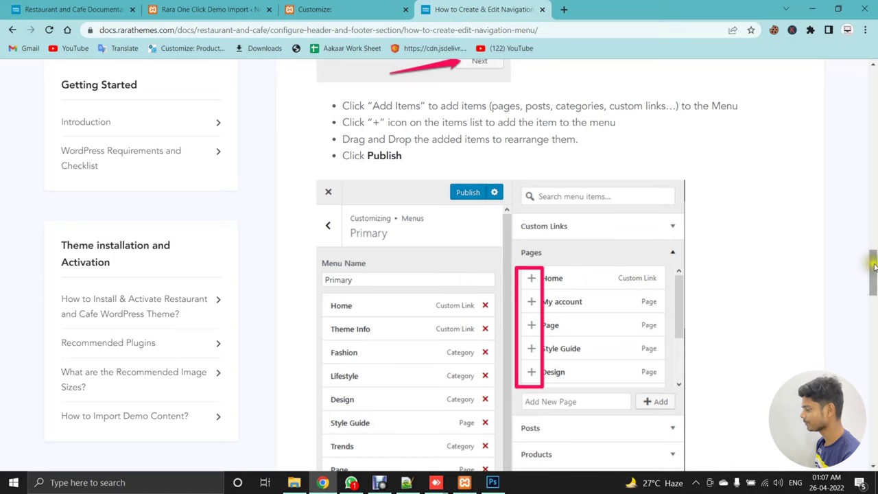
left_click_drag(873, 273, 873, 391)
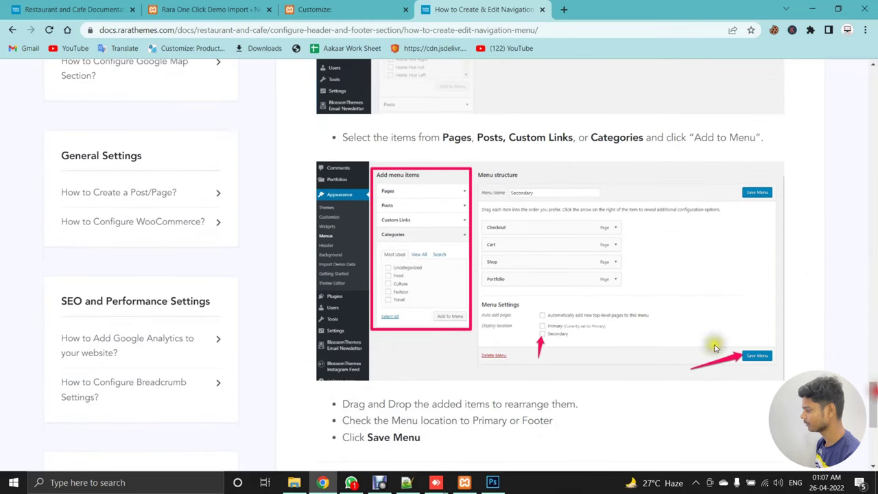
left_click(302, 9)
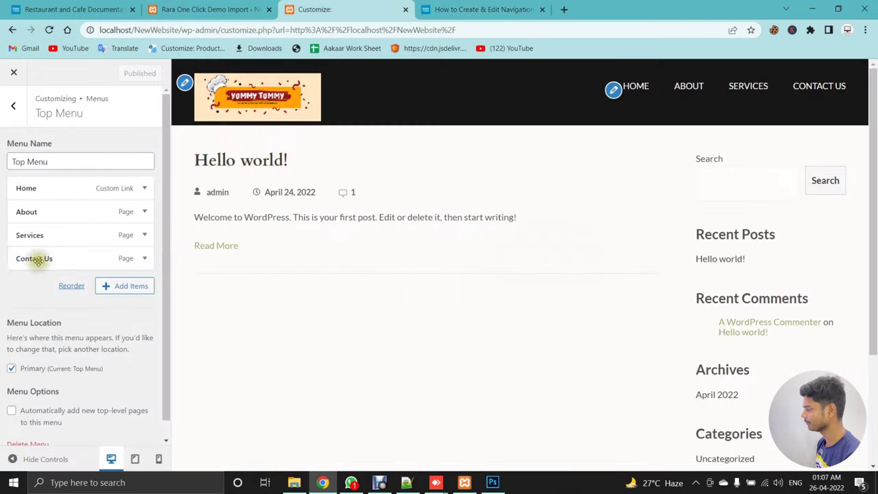
left_click(473, 9)
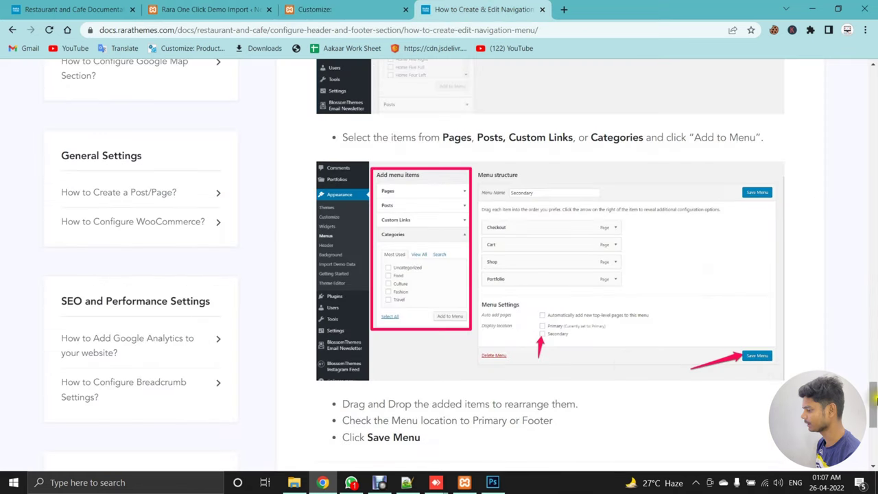
left_click_drag(873, 397, 872, 300)
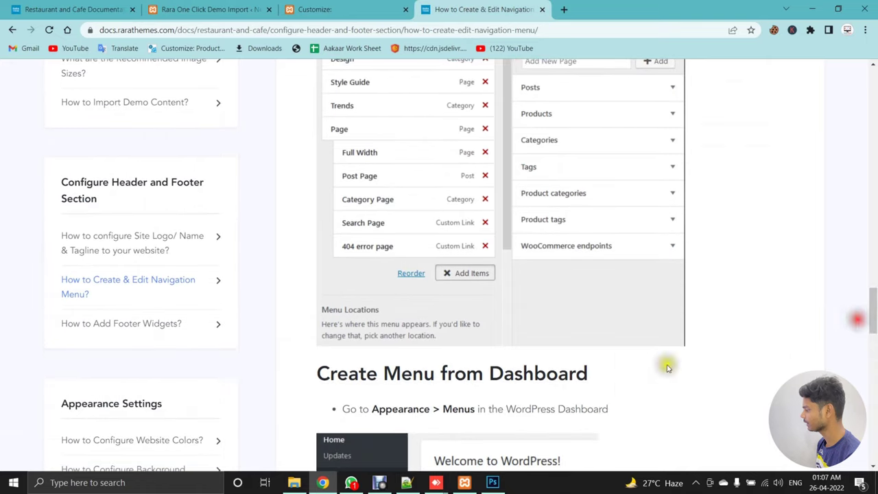
Open the "How to Add Footer Widgets?" guide and inspect the footer area in the customizer's site preview
left_click(115, 330)
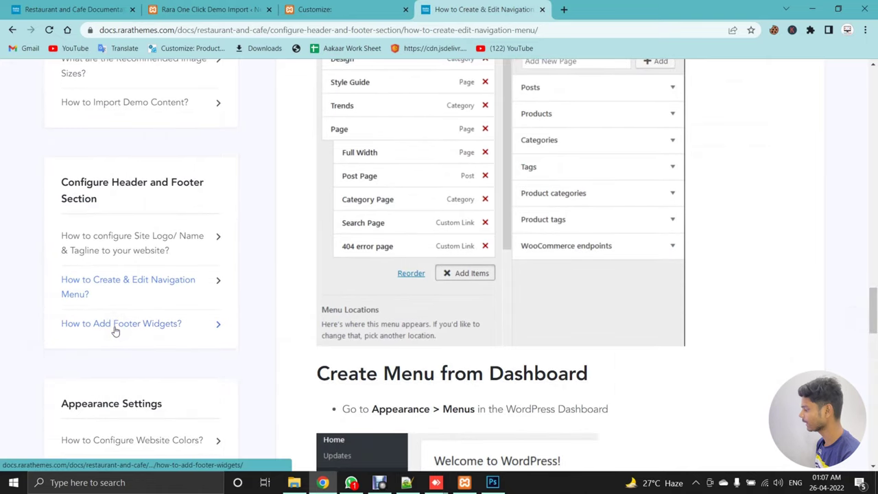
left_click(116, 331)
left_click(115, 331)
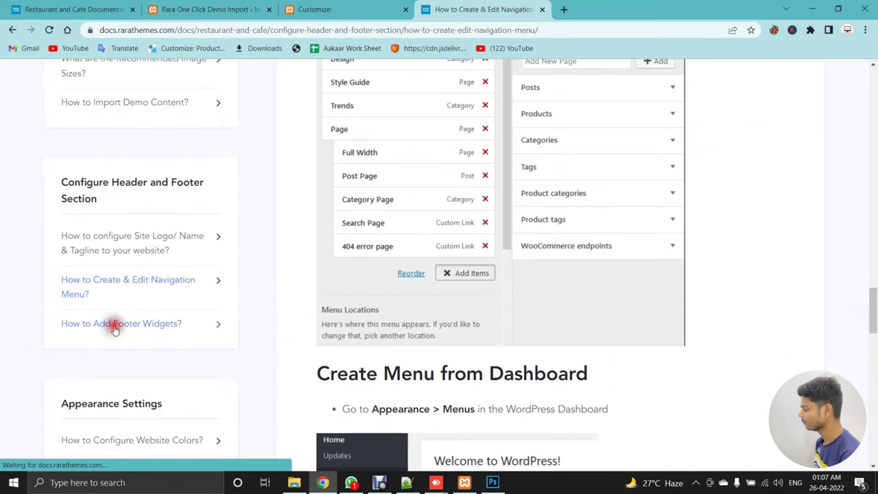
left_click(309, 9)
scroll(389, 386, "down", 3)
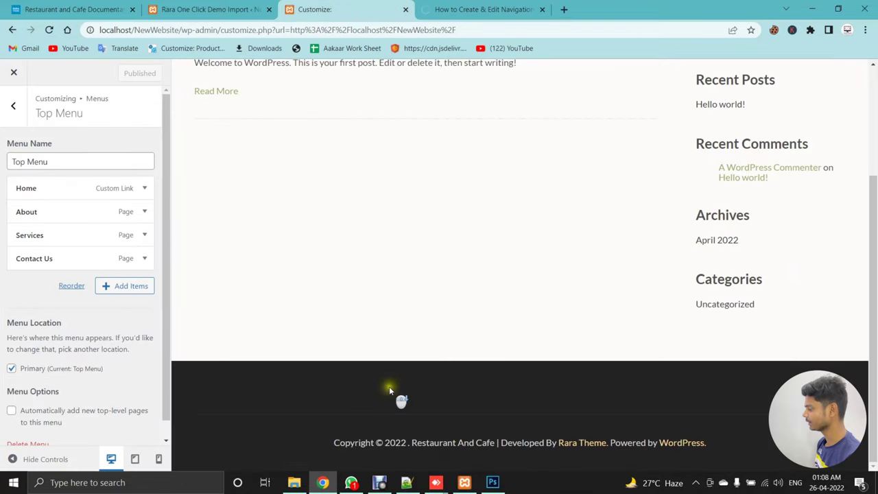
Read the footer widgets guide's section on adding widgets via the customizer
left_click(430, 5)
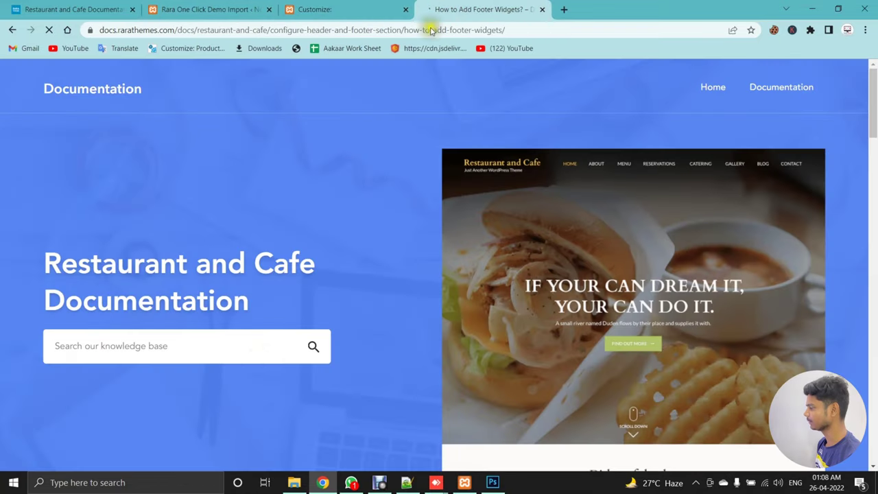
scroll(331, 277, "down", 8)
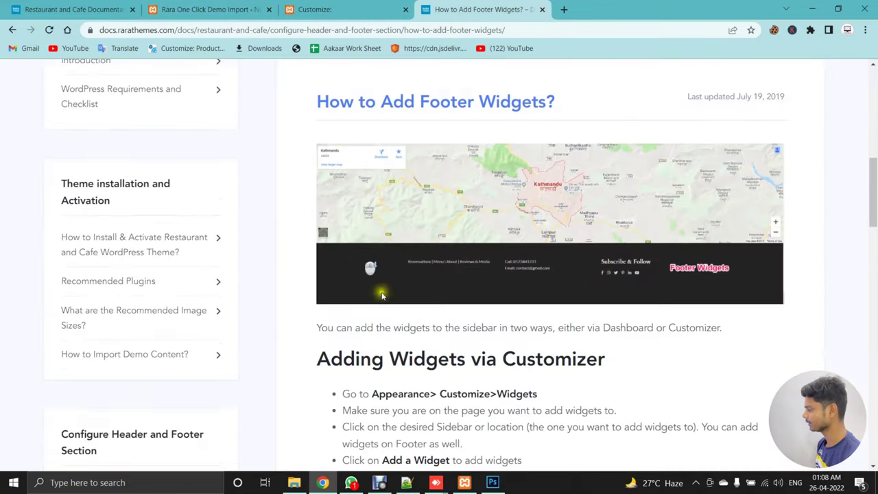
scroll(591, 288, "down", 2)
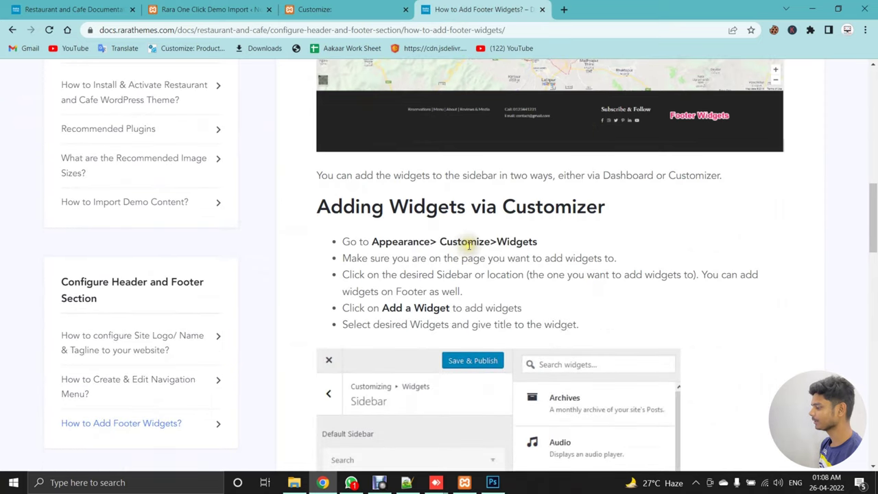
Leave the Top Menu settings in the customizer and open the Widgets section
left_click(336, 11)
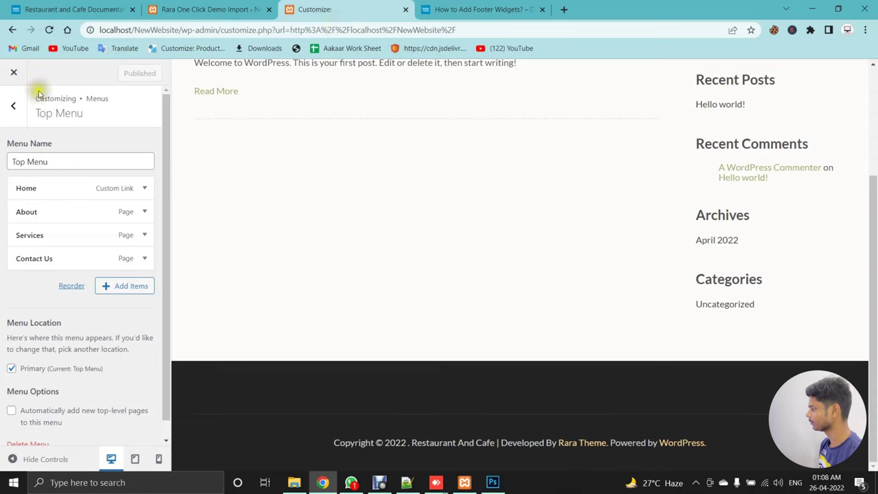
left_click(12, 104)
left_click(13, 105)
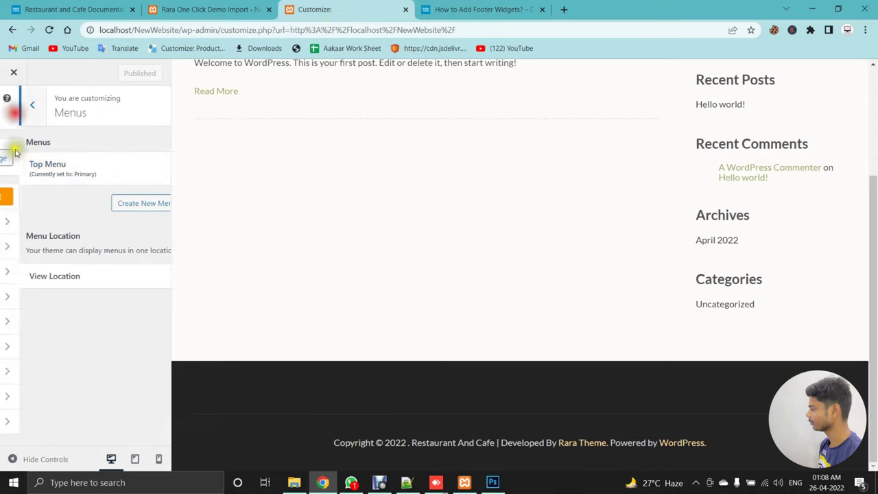
left_click(81, 368)
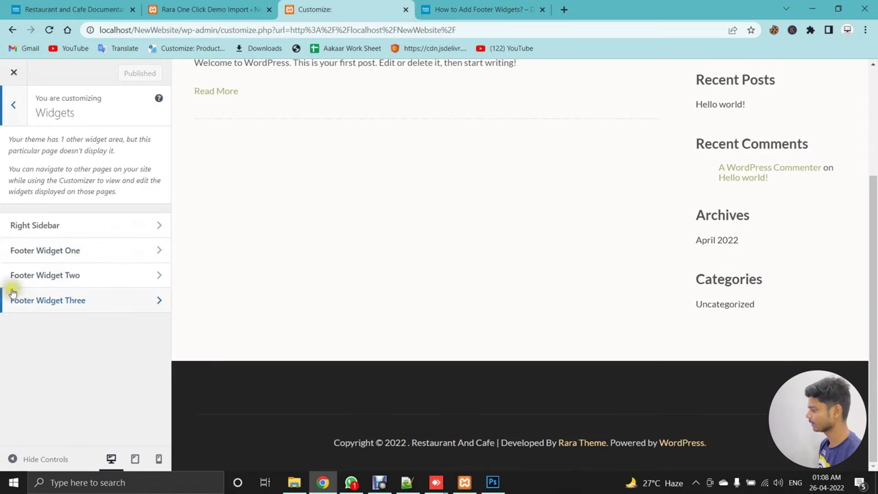
Examine the guide's example of adding a widget to a sidebar in the customizer
left_click(499, 5)
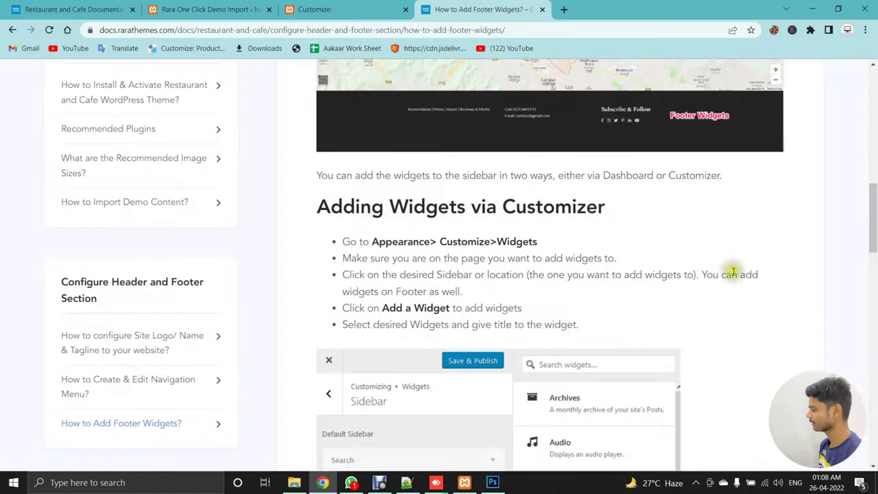
left_click_drag(872, 195, 872, 234)
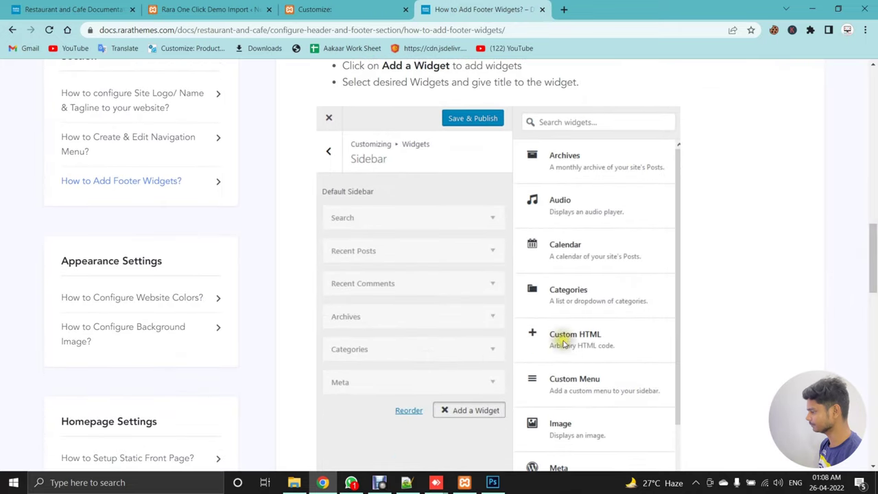
Return to the customizer from the guide and inspect the HTML of the first block widget in the Right Sidebar area
left_click_drag(873, 240, 870, 231)
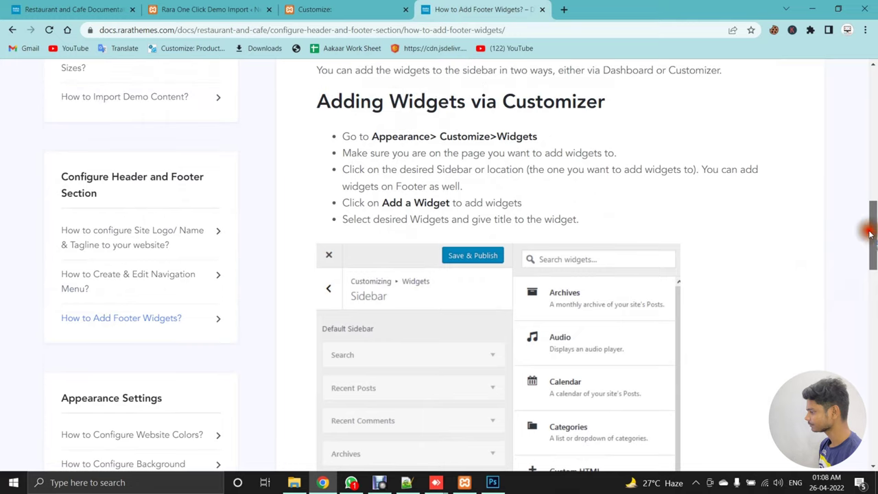
left_click(323, 9)
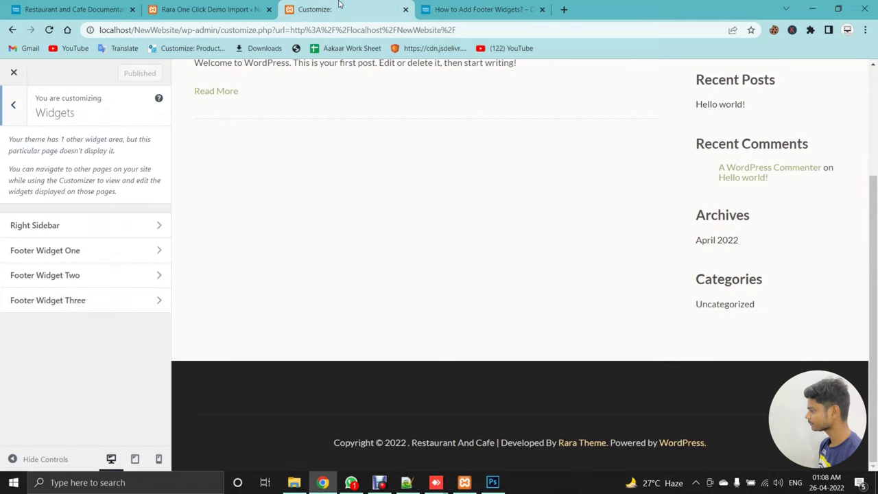
left_click(57, 227)
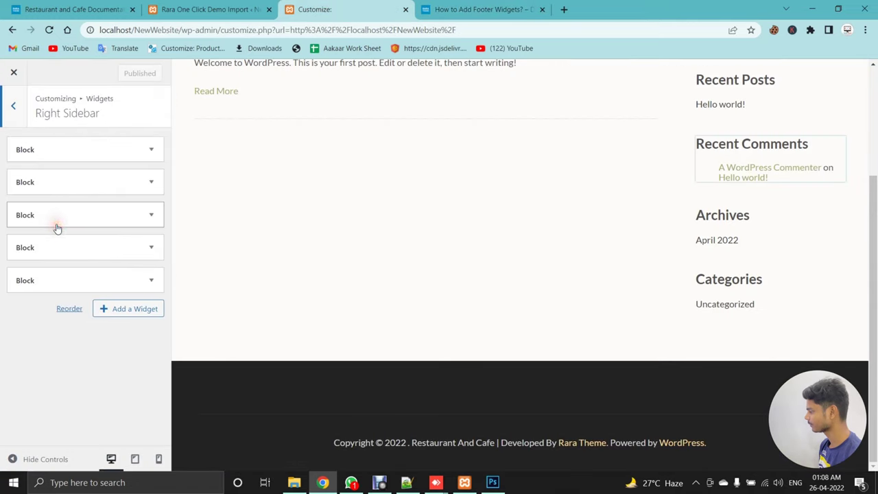
left_click(45, 149)
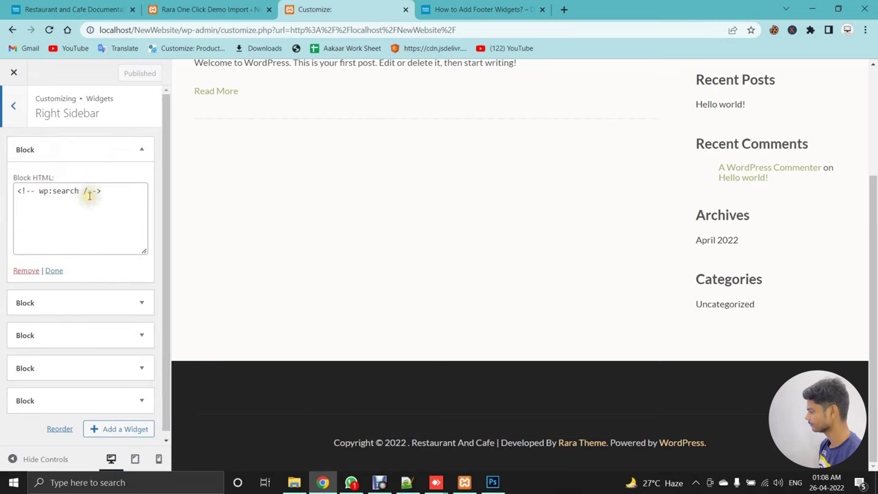
left_click(13, 107)
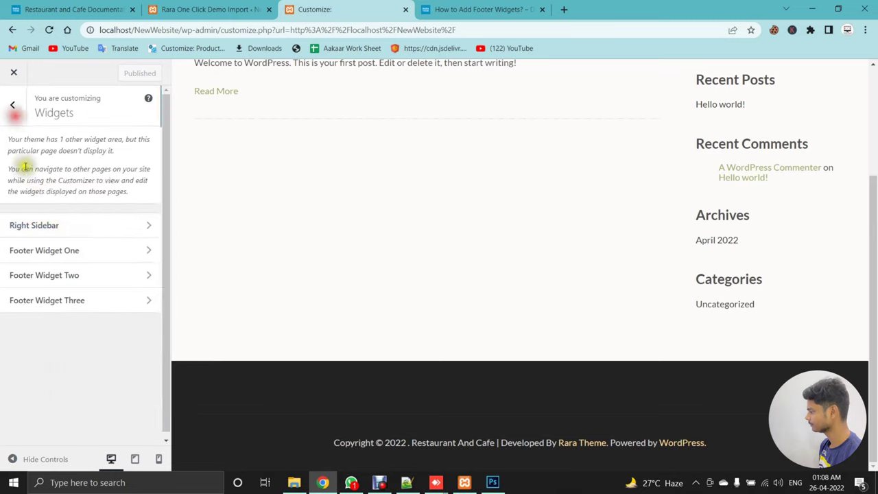
Add a Navigation Menu widget to the Footer Widget One area
left_click(65, 248)
left_click(129, 145)
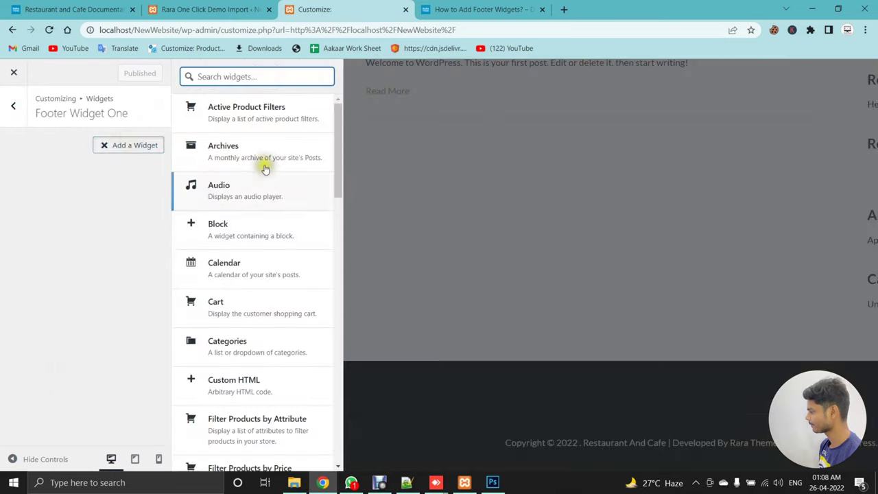
scroll(252, 282, "down", 3)
scroll(253, 282, "down", 1)
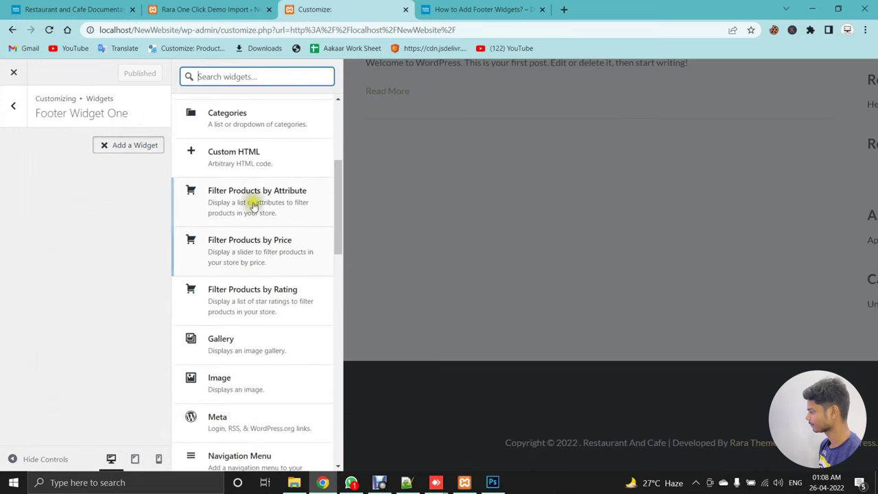
scroll(251, 345, "down", 3)
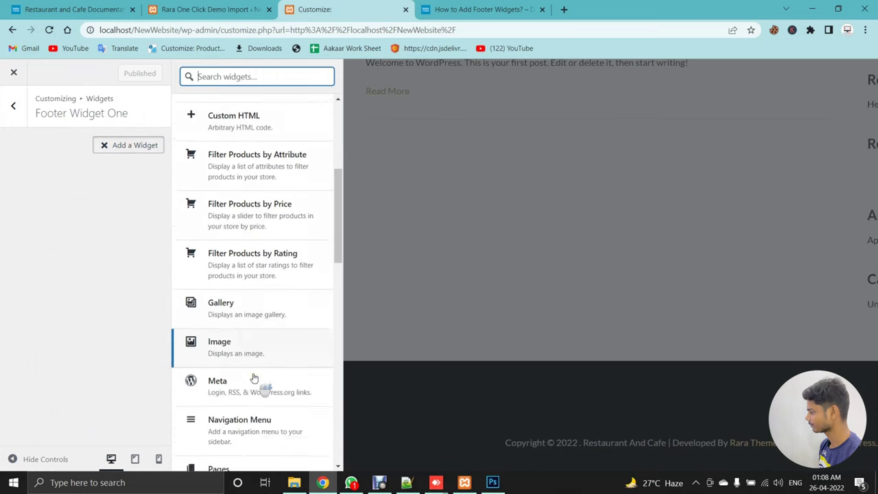
left_click(245, 315)
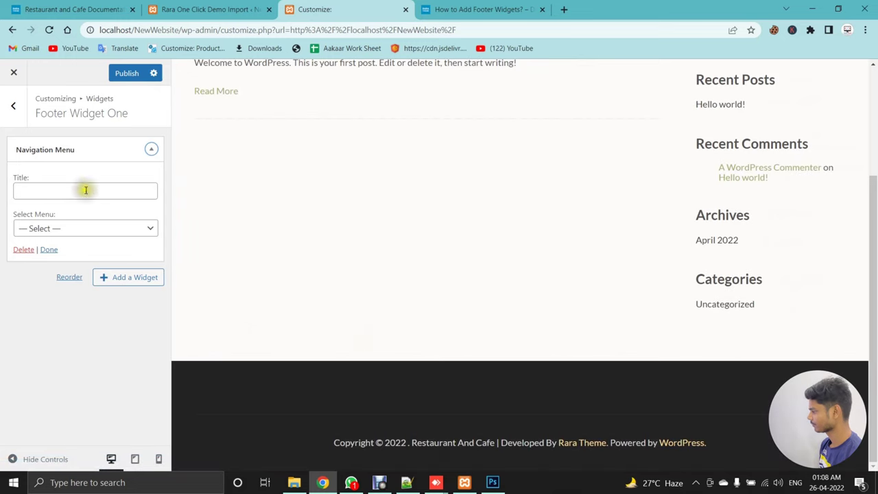
Reopen Footer Widget One and delete its Navigation Menu widget
left_click(13, 105)
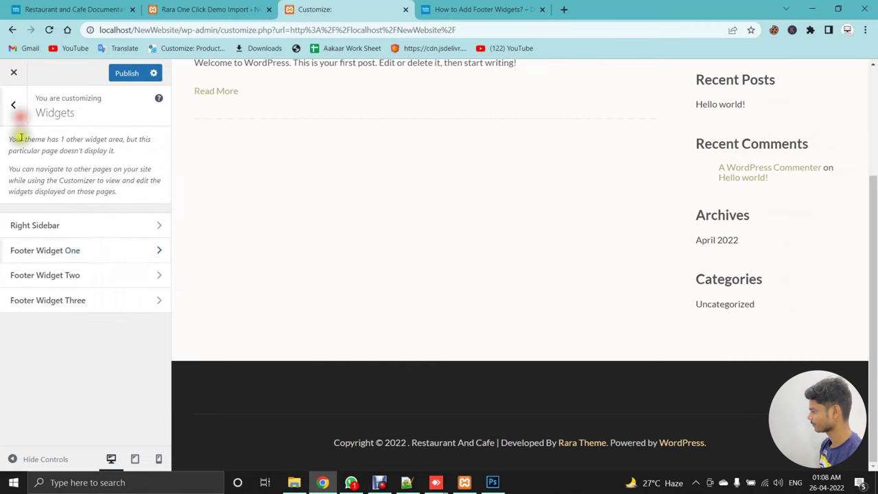
left_click(113, 250)
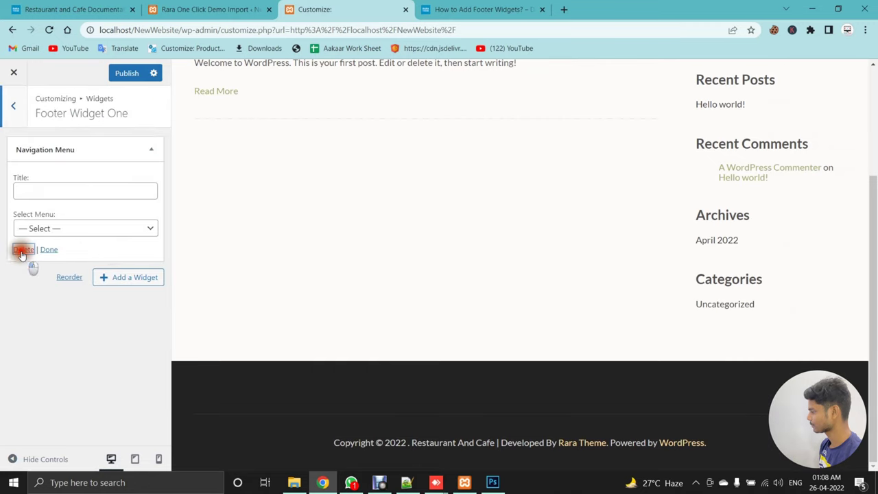
left_click(23, 250)
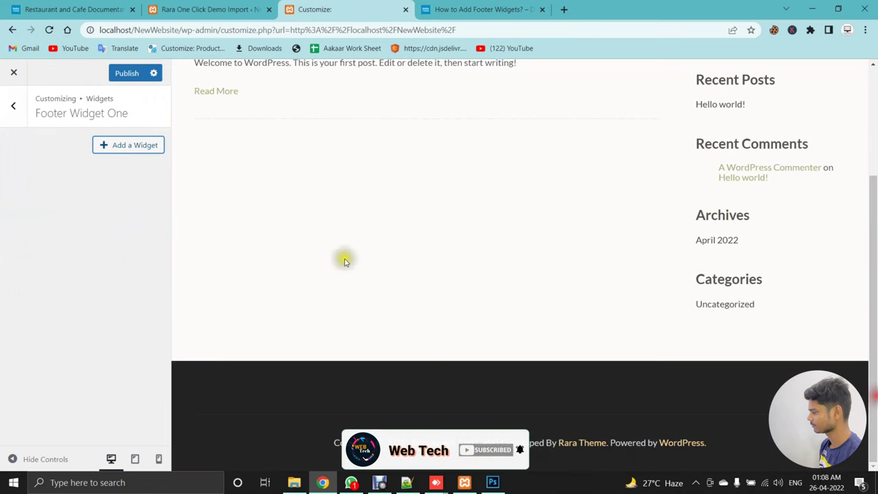
Add a Pages widget to Footer Widget One and check it in the footer of the site preview
left_click(101, 146)
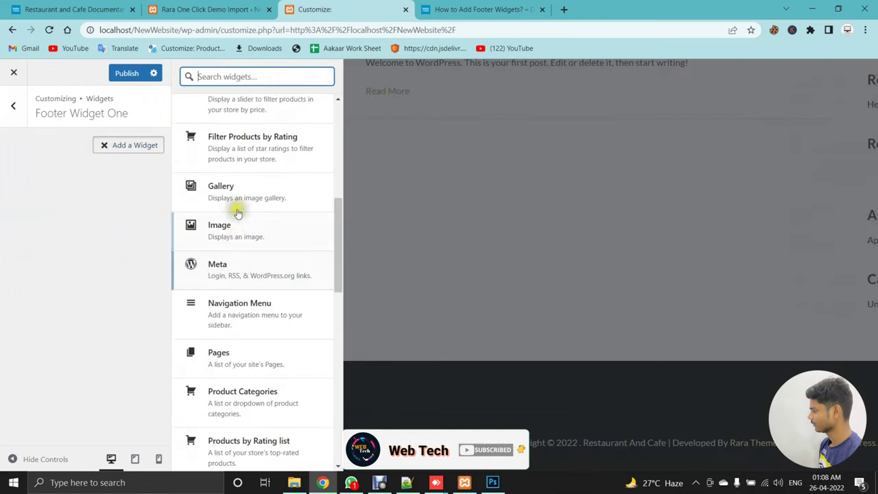
scroll(236, 202, "down", 3)
scroll(236, 172, "up", 2)
left_click(236, 200)
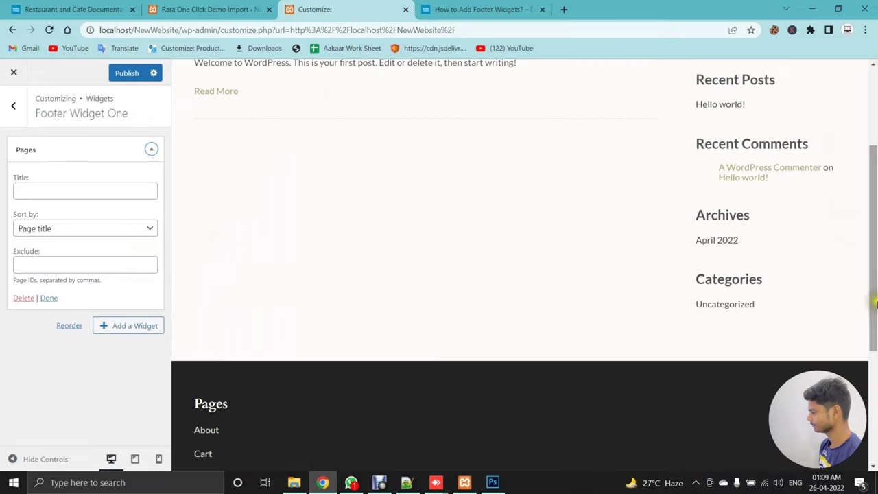
scroll(268, 246, "down", 2)
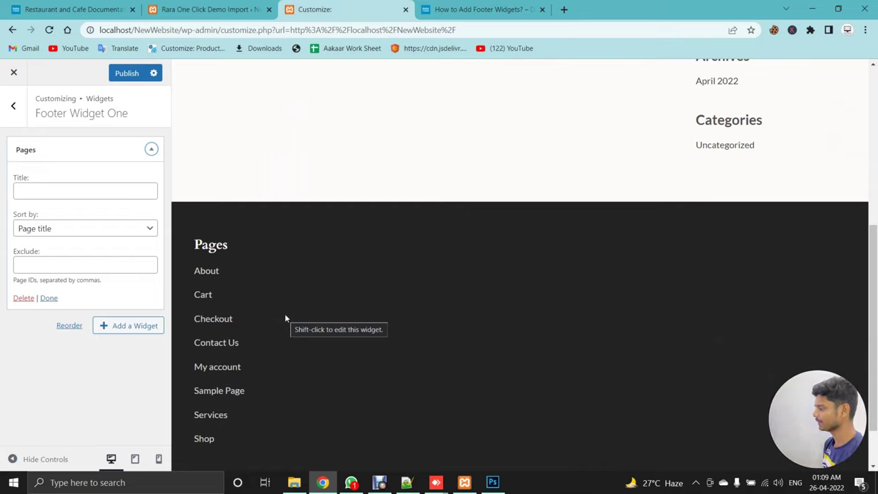
Reopen Footer Widget One to review the Pages widget's settings and return to the list of widget areas
left_click(13, 106)
left_click(71, 253)
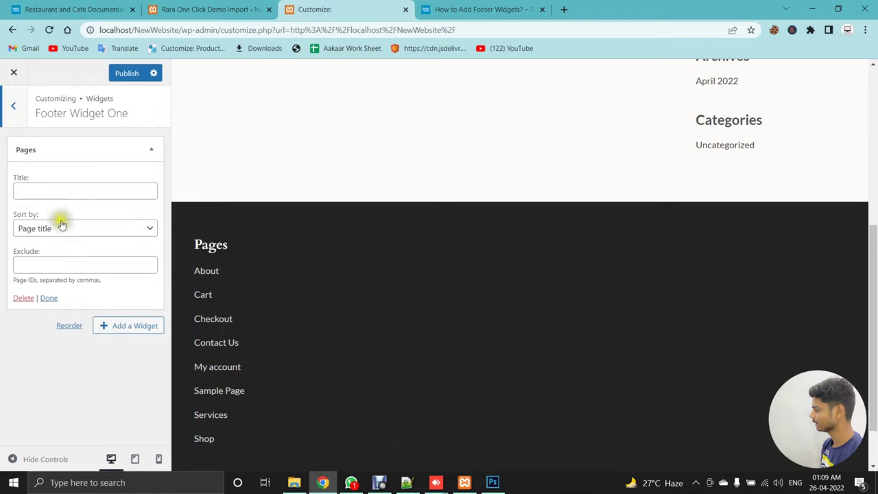
left_click(61, 224)
left_click(12, 109)
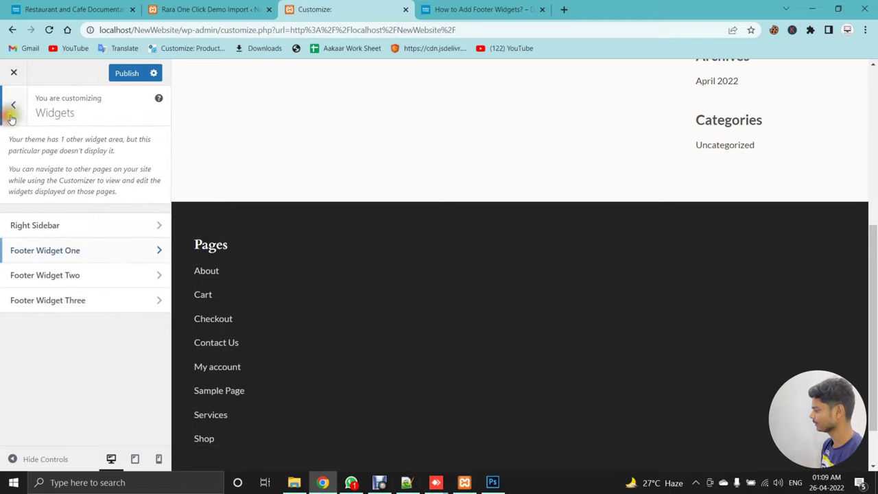
Add a Product Search widget to Footer Widget Two and title it "Related Product"
left_click(58, 278)
left_click(105, 145)
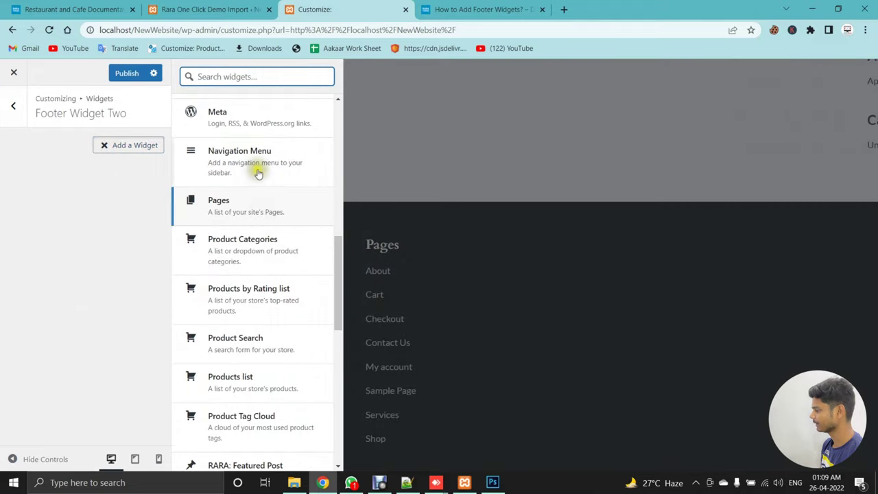
scroll(255, 219, "down", 2)
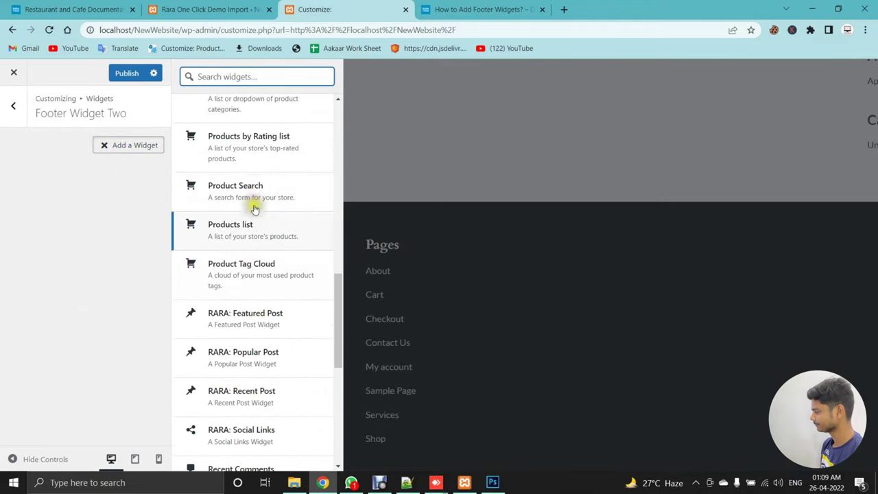
left_click(255, 191)
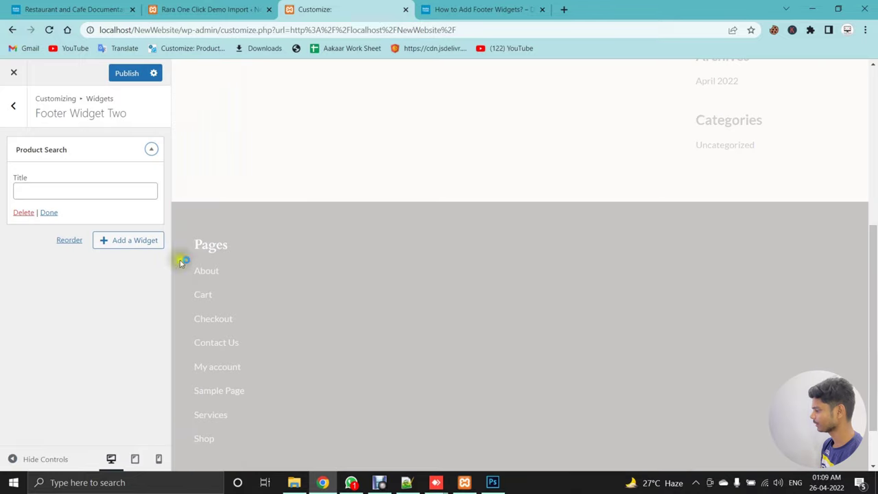
left_click(99, 194)
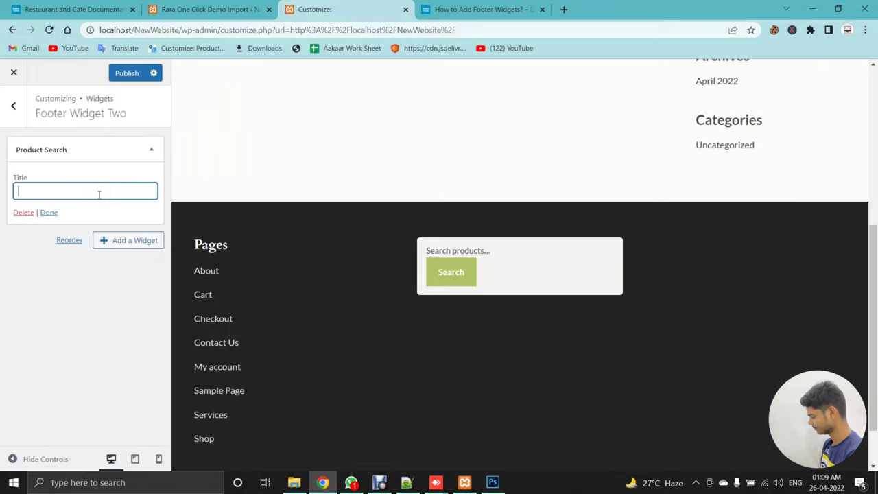
type("Rela")
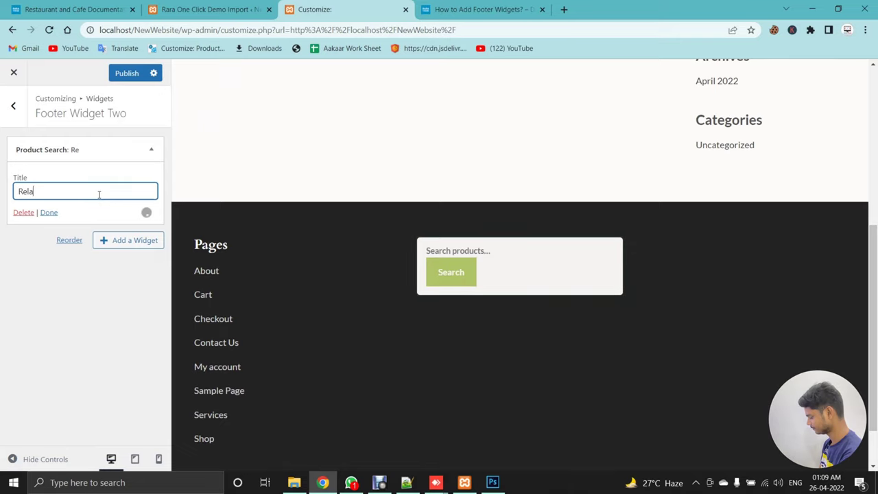
type("ted Pro")
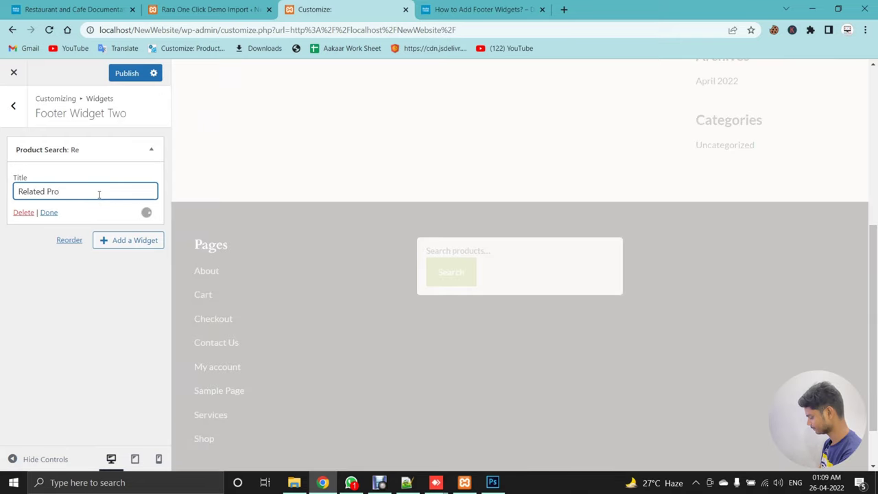
type("duct")
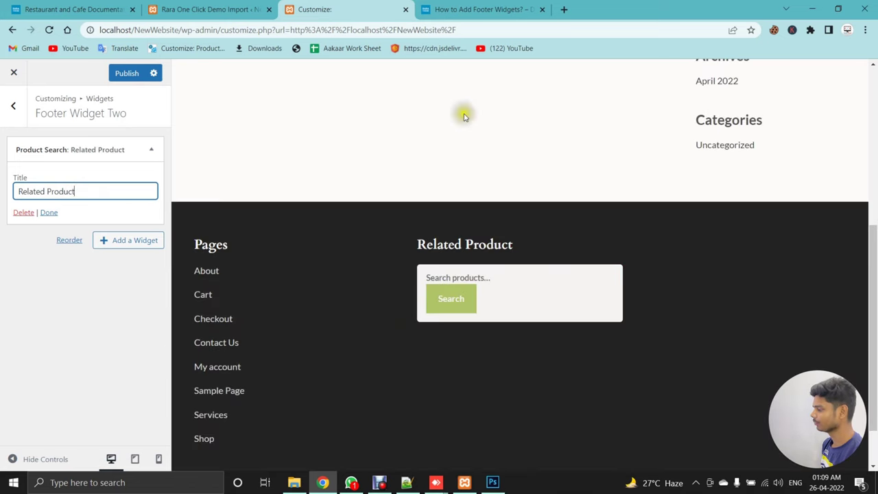
Read the remainder of the footer widgets guide, including the section on adding widgets via the dashboard
left_click(470, 9)
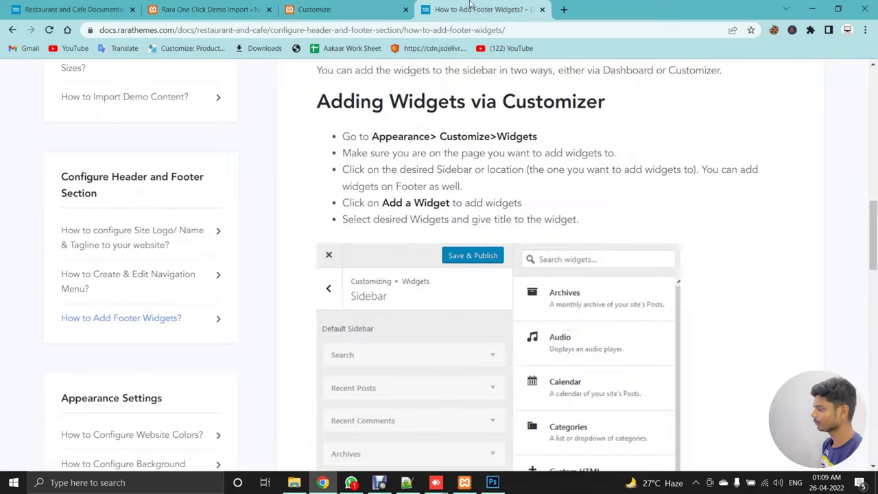
scroll(590, 294, "down", 11)
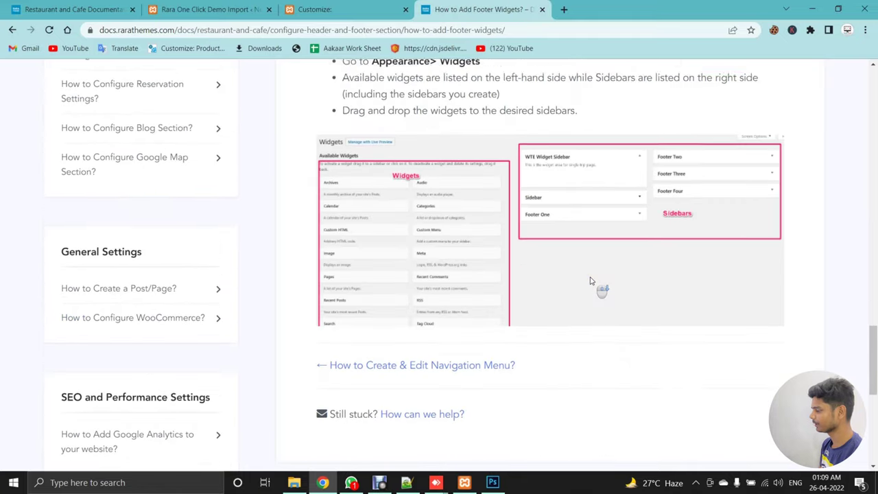
scroll(591, 281, "down", 3)
scroll(592, 280, "up", 4)
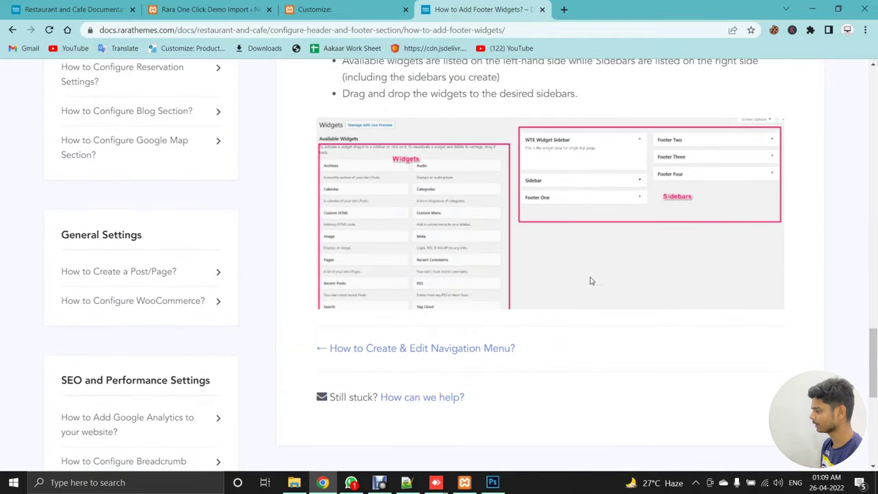
scroll(658, 299, "up", 5)
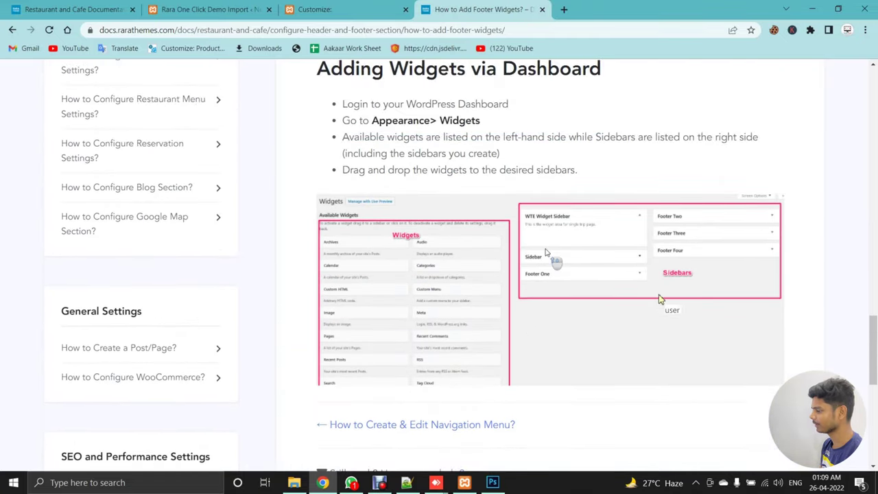
Return to the customizer and delete the Product Search widget from Footer Widget Two
left_click(329, 6)
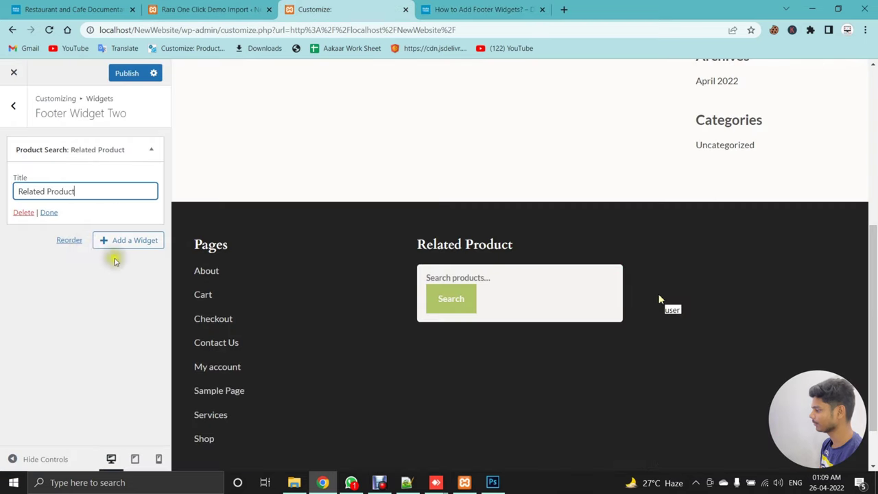
left_click(23, 212)
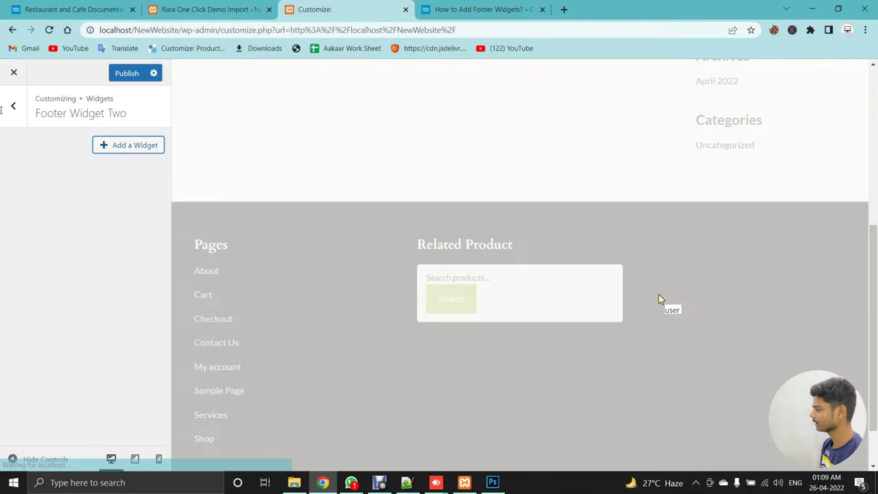
left_click(13, 105)
Delete the Pages widget from Footer Widget One
left_click(81, 249)
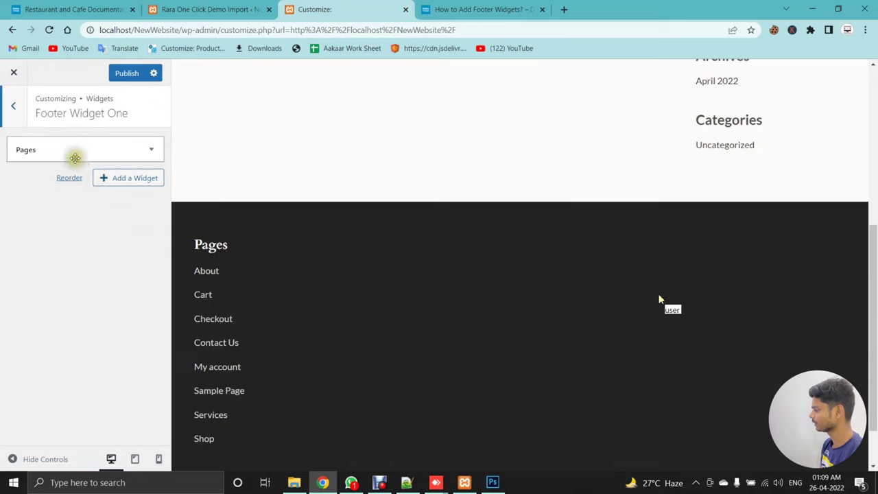
left_click(72, 153)
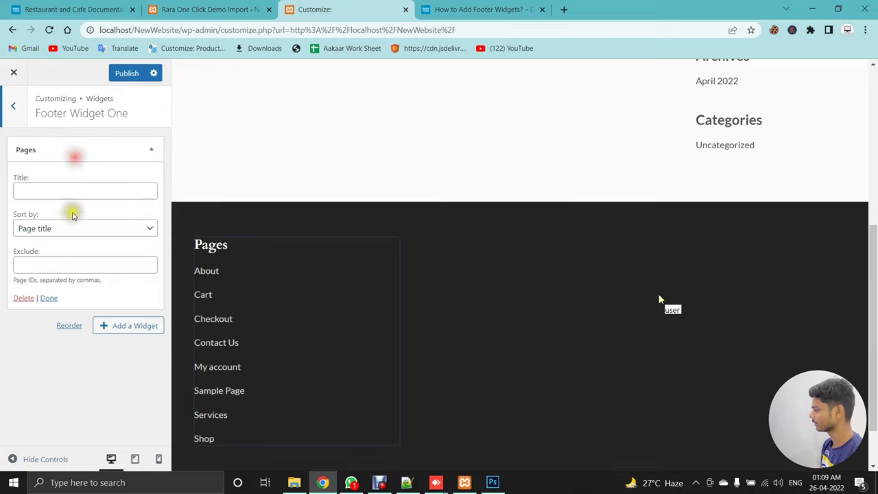
left_click(28, 299)
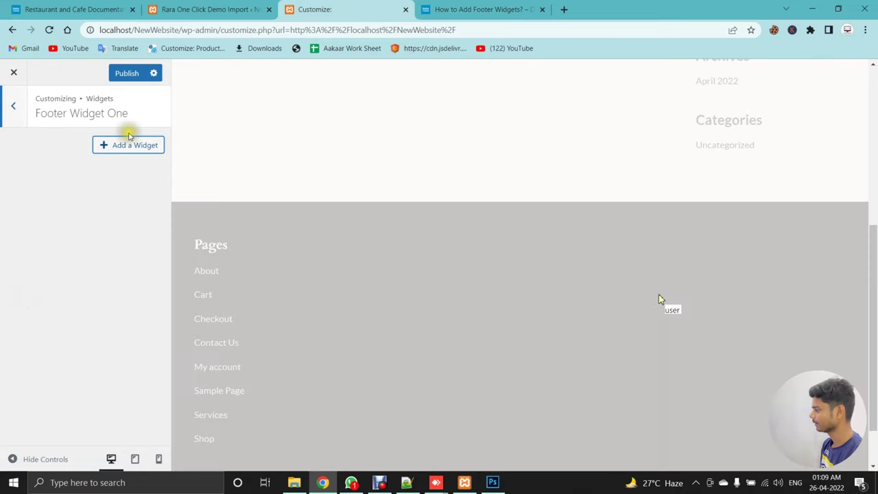
Publish the customizer changes and switch back to the footer widgets guide
left_click(124, 72)
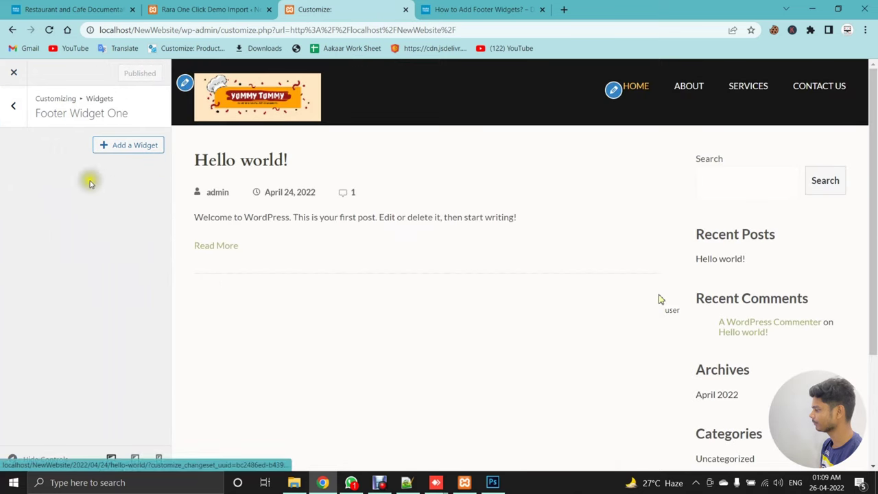
left_click(18, 110)
key("ctrl+Tab")
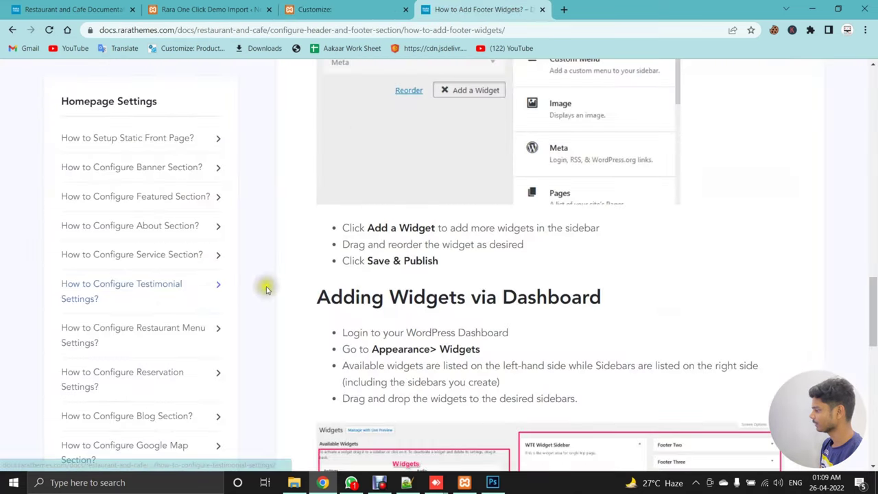
Open the documentation guide on configuring website colors, checking the site preview in the customizer while it loads
left_click_drag(874, 309, 872, 246)
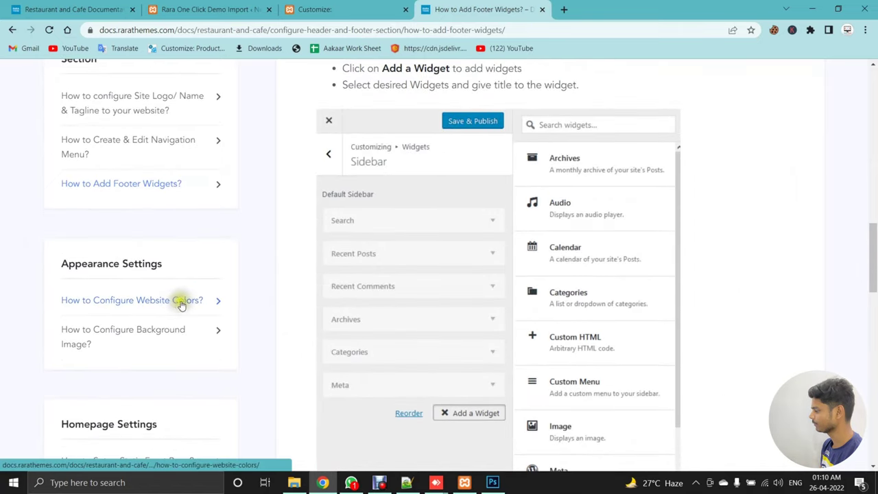
key("ctrl+shift+Tab")
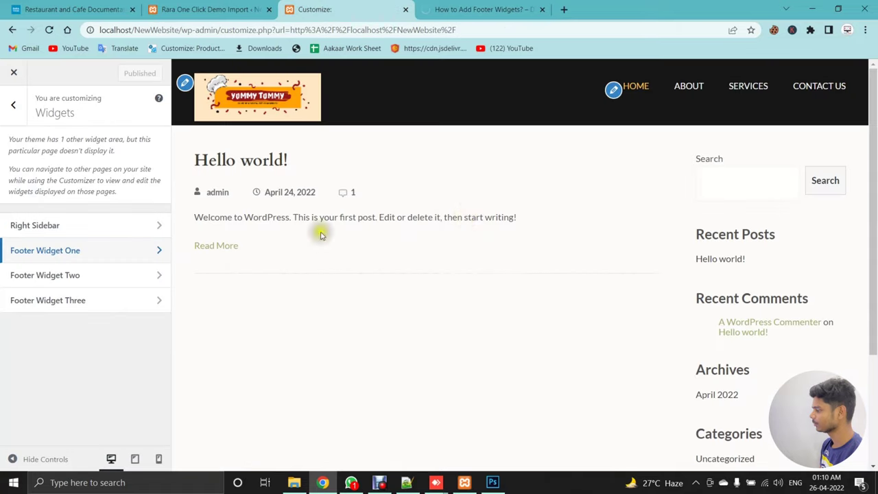
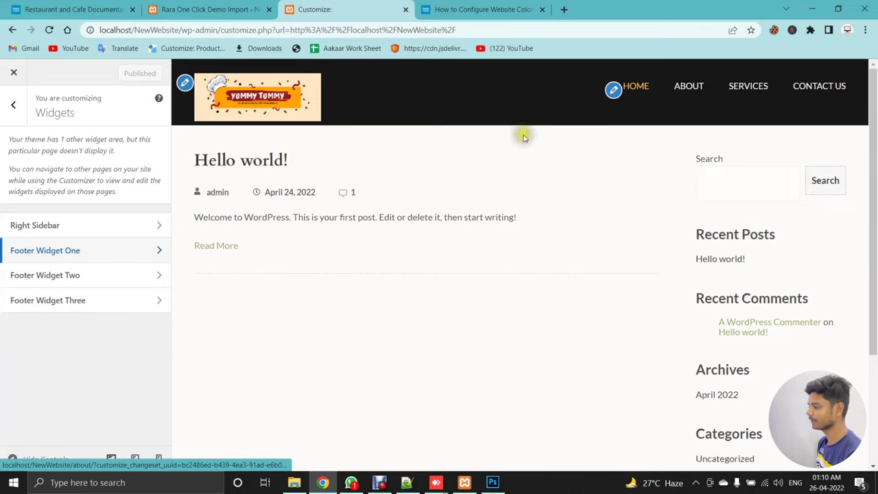
scroll(464, 207, "down", 3)
scroll(476, 82, "up", 3)
left_click(484, 8)
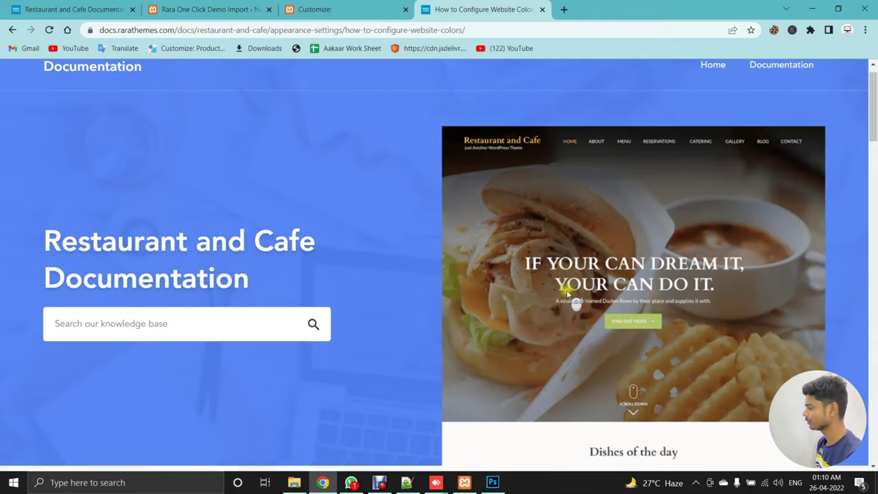
Read the website colors guide to find where the background color setting is located
scroll(569, 292, "down", 9)
scroll(548, 302, "up", 2)
scroll(501, 247, "down", 1)
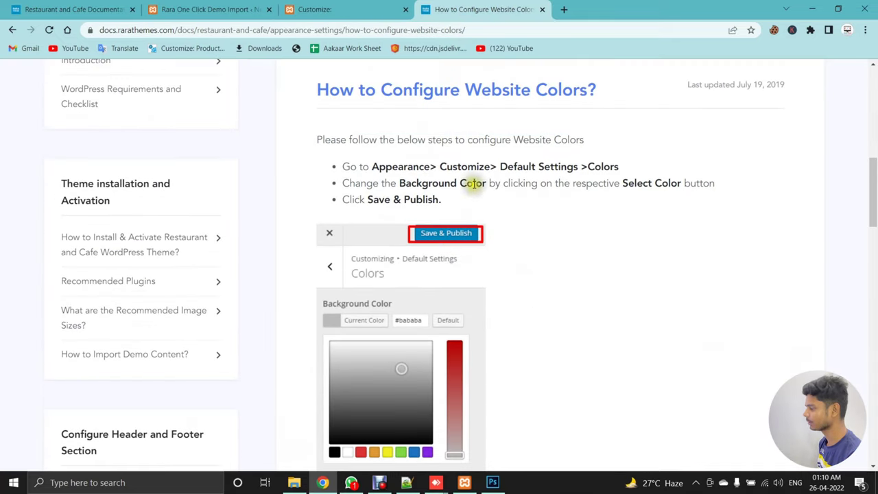
double_click(402, 167)
double_click(464, 167)
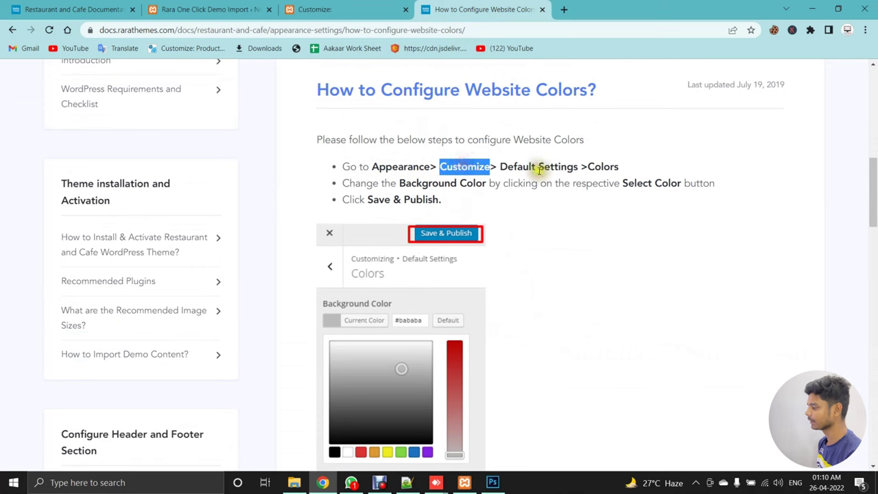
double_click(556, 167)
In the customizer's default color settings, try #ff0c0c as the background color and check the page preview
left_click(384, 10)
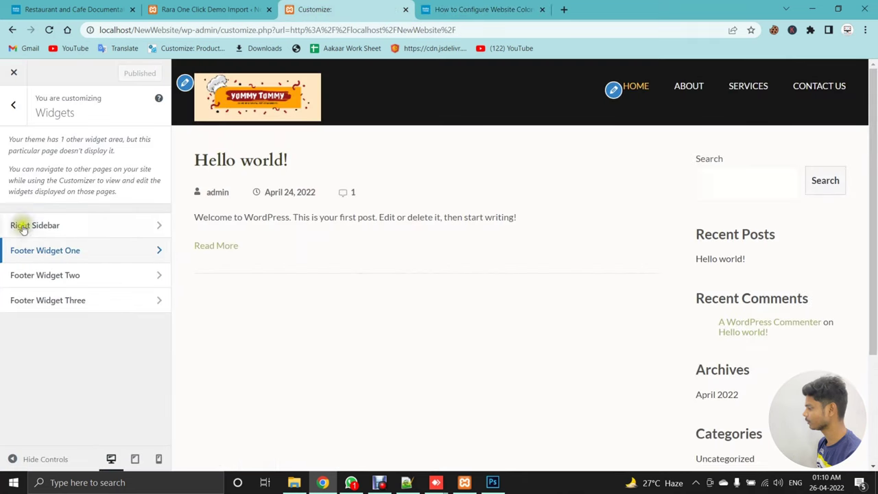
left_click(17, 100)
left_click(58, 249)
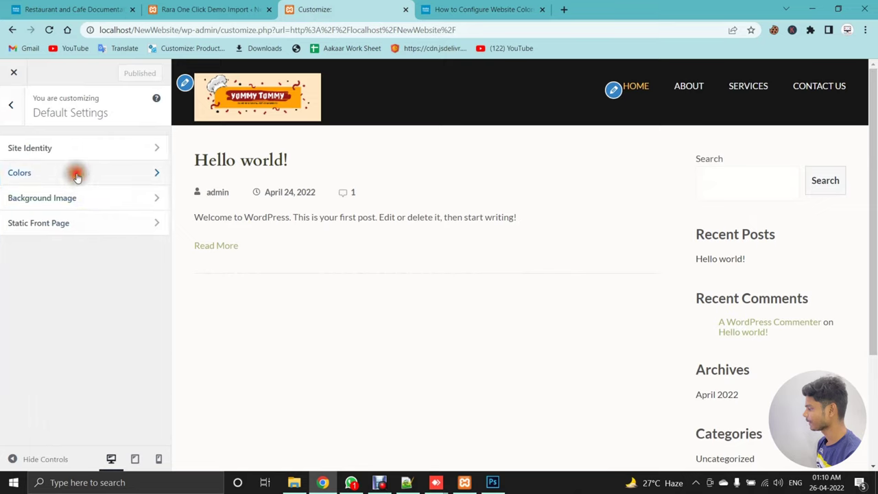
left_click(74, 172)
left_click(36, 163)
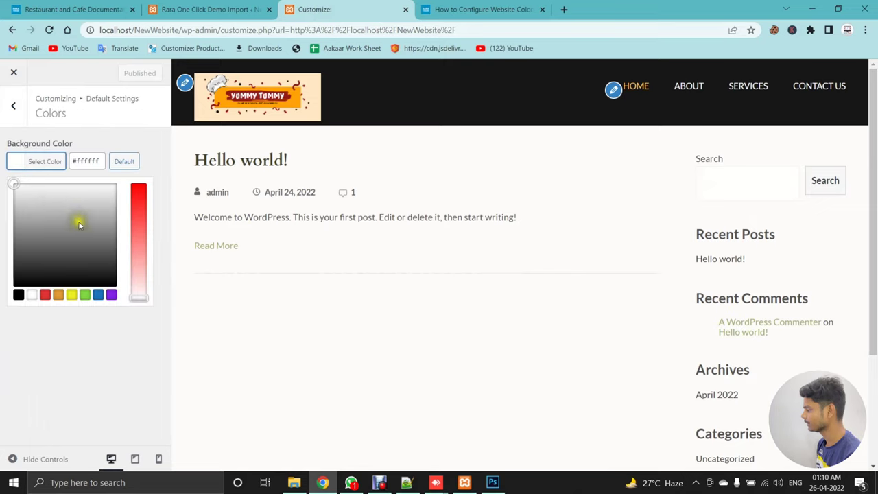
left_click_drag(134, 224, 136, 209)
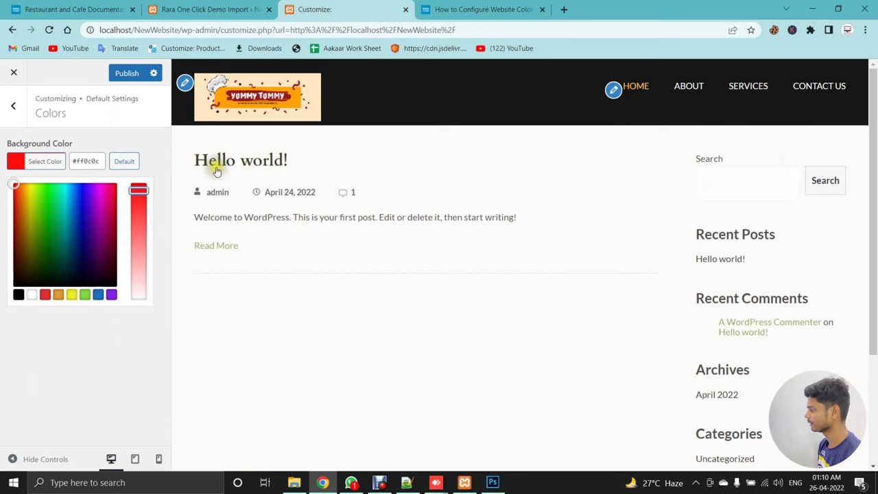
scroll(578, 298, "down", 3)
scroll(578, 243, "up", 3)
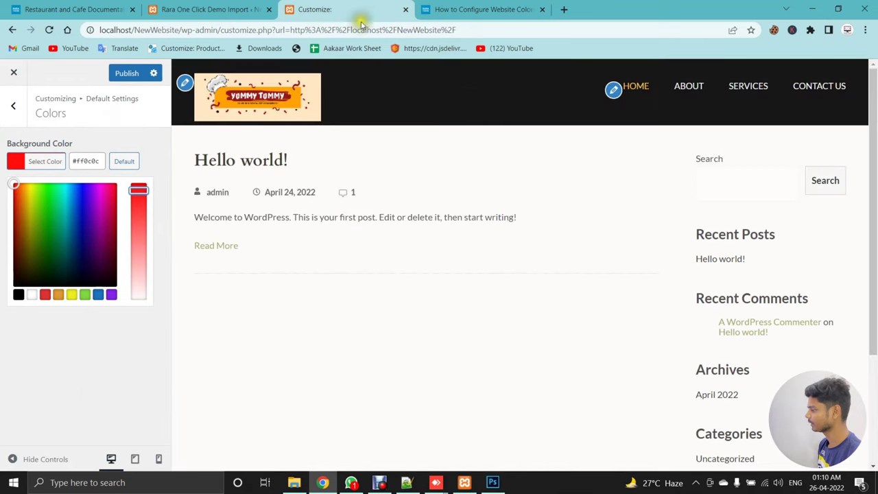
Recheck the website colors guide, then try background colors #1a0028 and #ff00c3 in the customizer
left_click(451, 7)
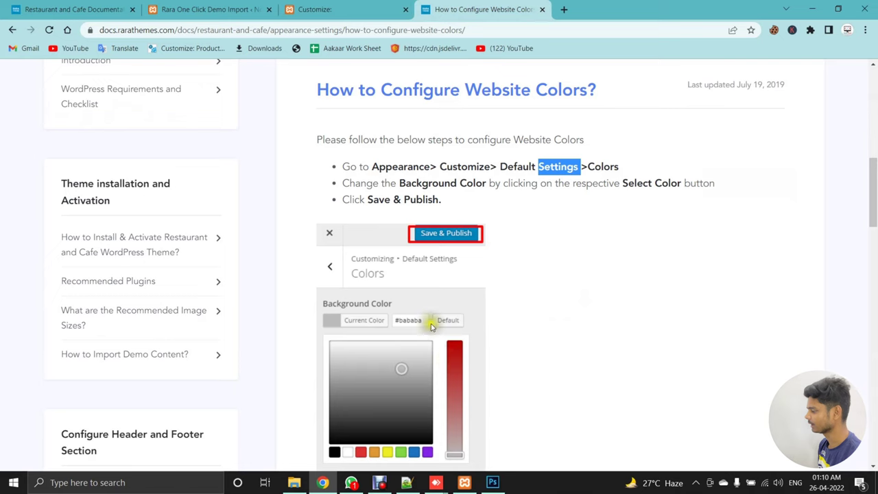
scroll(526, 314, "down", 2)
left_click(346, 7)
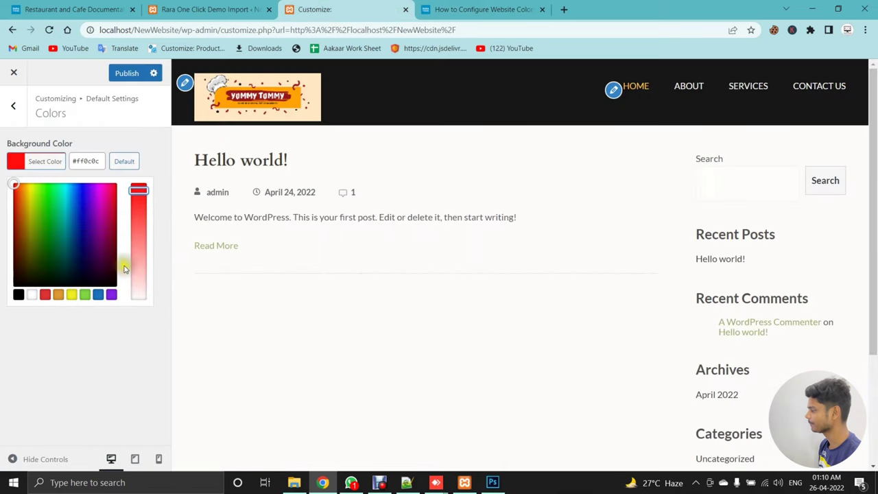
left_click_drag(97, 221, 92, 270)
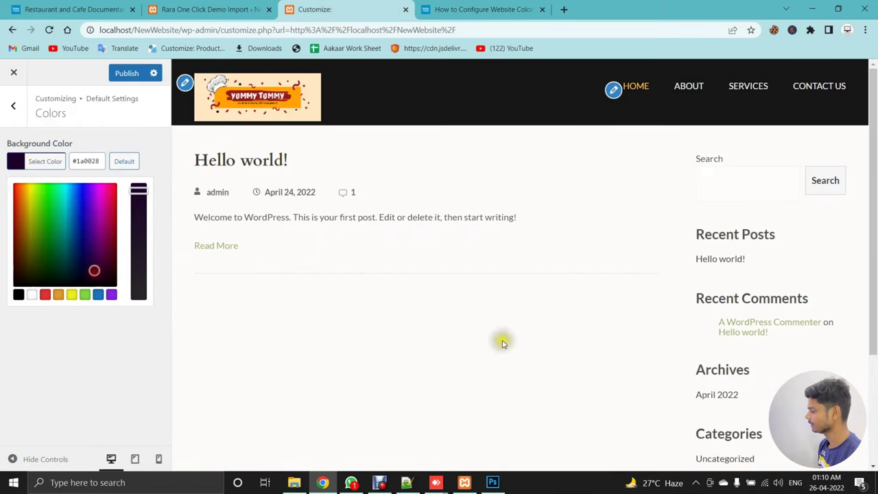
scroll(508, 344, "down", 2)
scroll(382, 333, "up", 2)
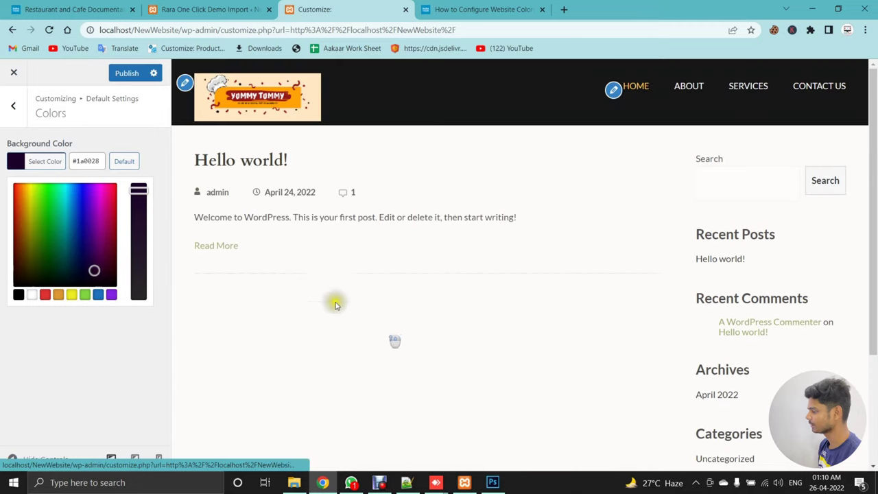
left_click(112, 213)
left_click(89, 141)
left_click(9, 107)
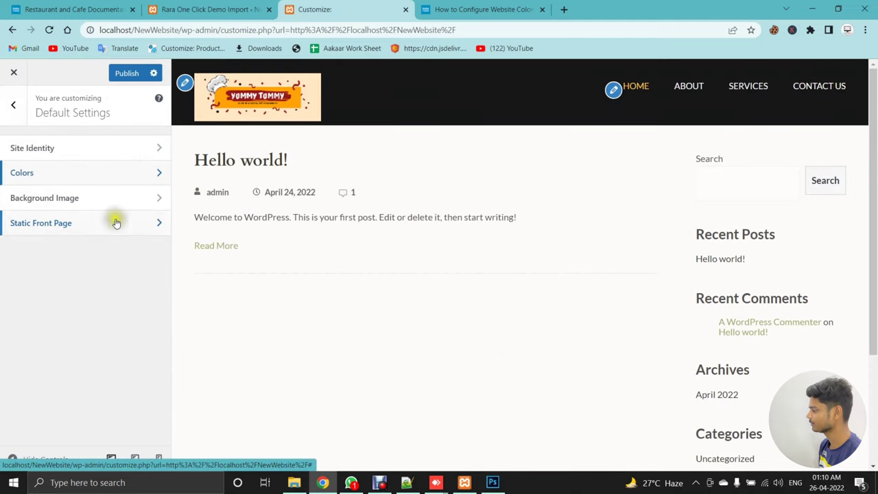
Set the site's background color to white, publish the change and leave the color settings
left_click(88, 177)
left_click(21, 163)
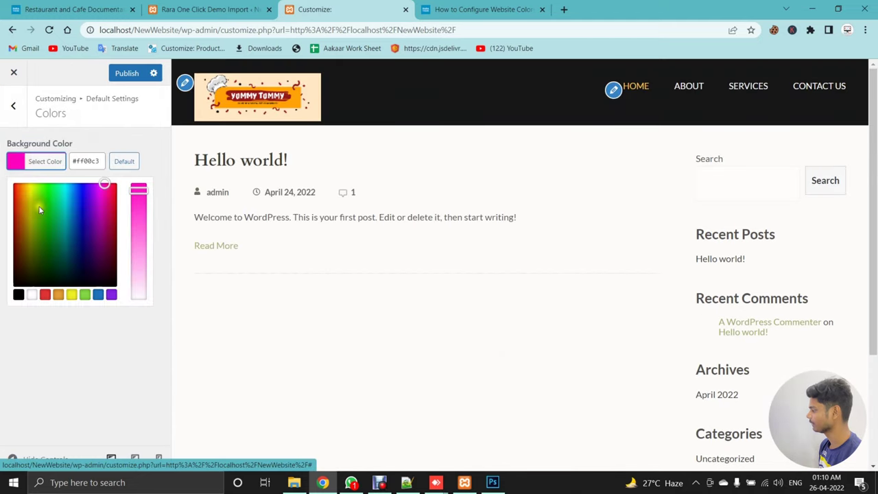
left_click(32, 295)
left_click(124, 73)
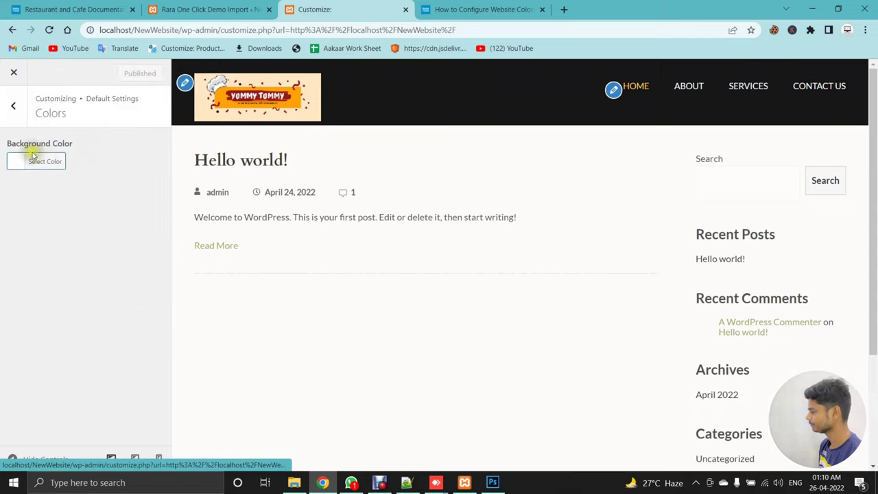
left_click(13, 105)
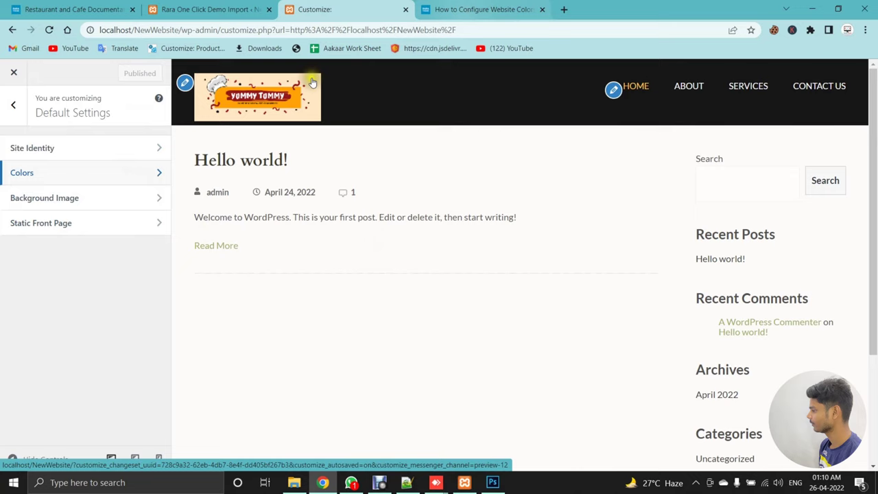
Set the Yummy Tummy logo from the media library as the site's background image and check the page preview
left_click(76, 197)
left_click(68, 164)
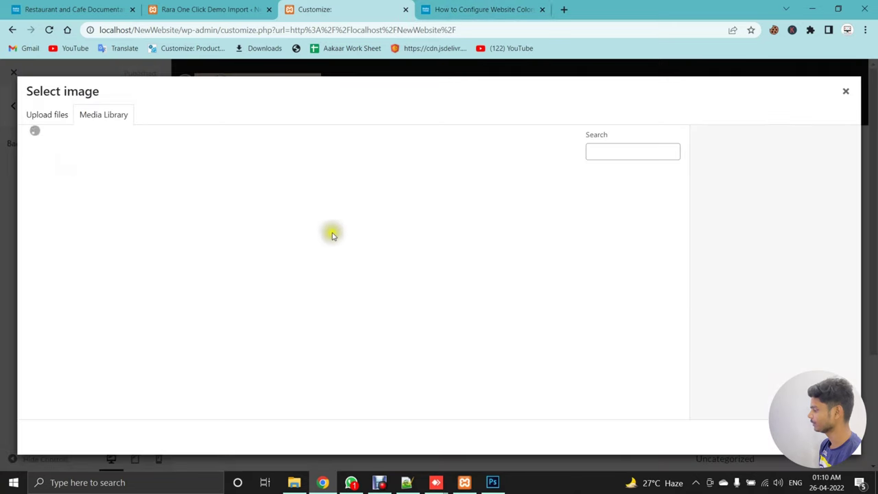
left_click(46, 119)
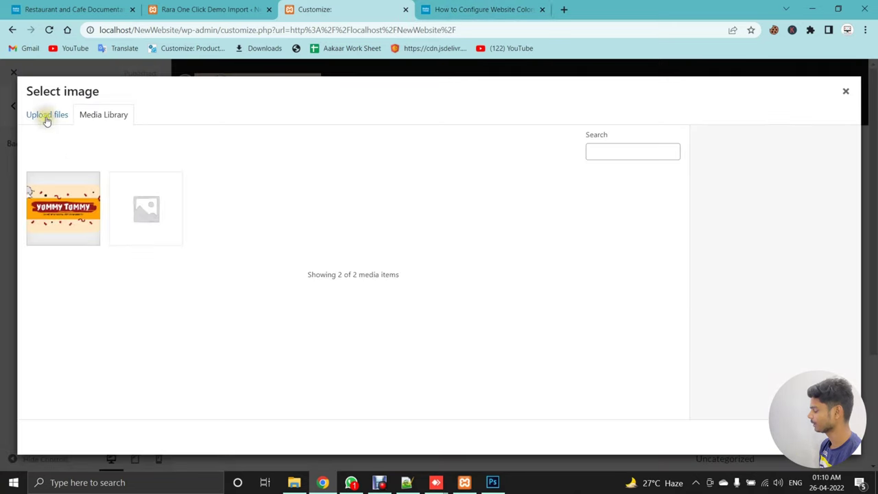
left_click(91, 223)
left_click(816, 436)
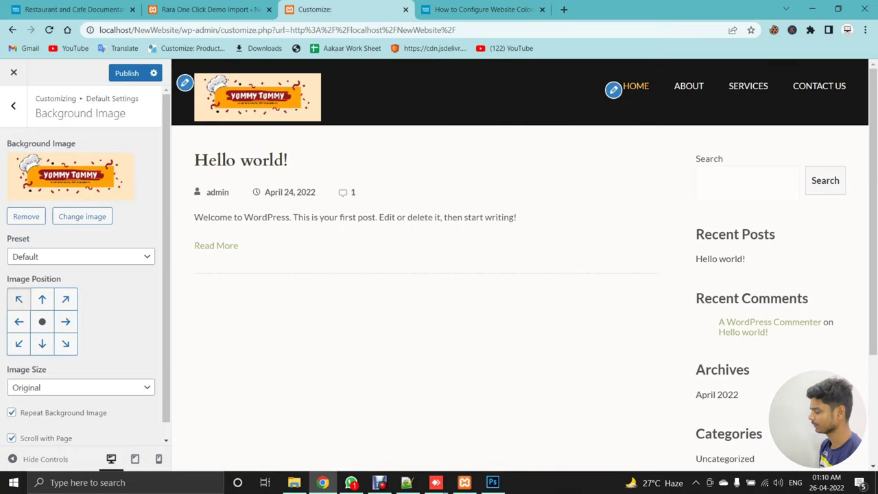
scroll(607, 337, "down", 3)
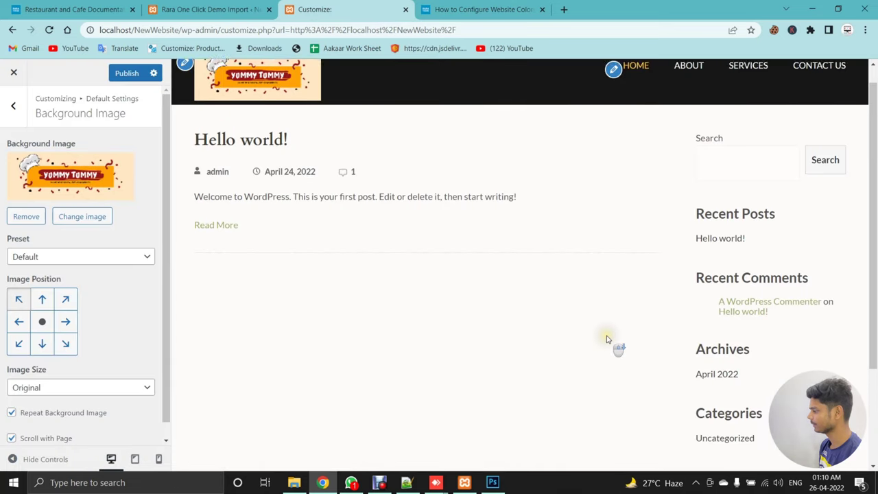
scroll(182, 278, "up", 3)
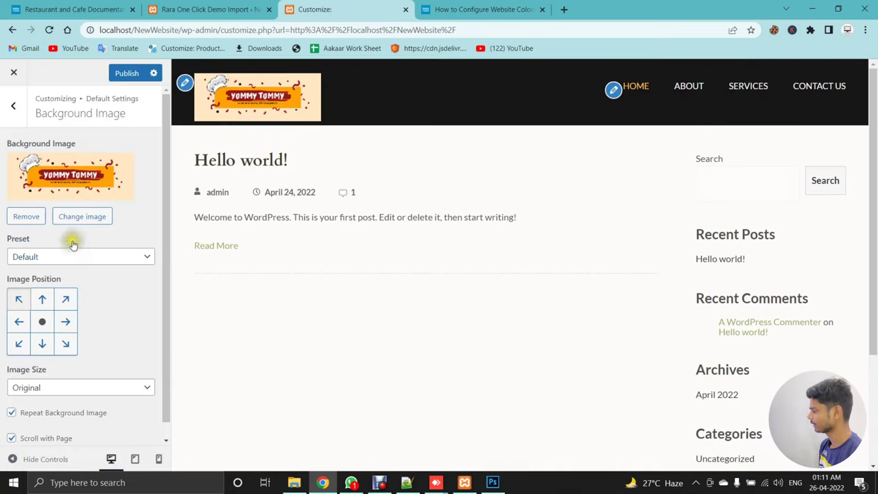
left_click_drag(871, 240, 874, 341)
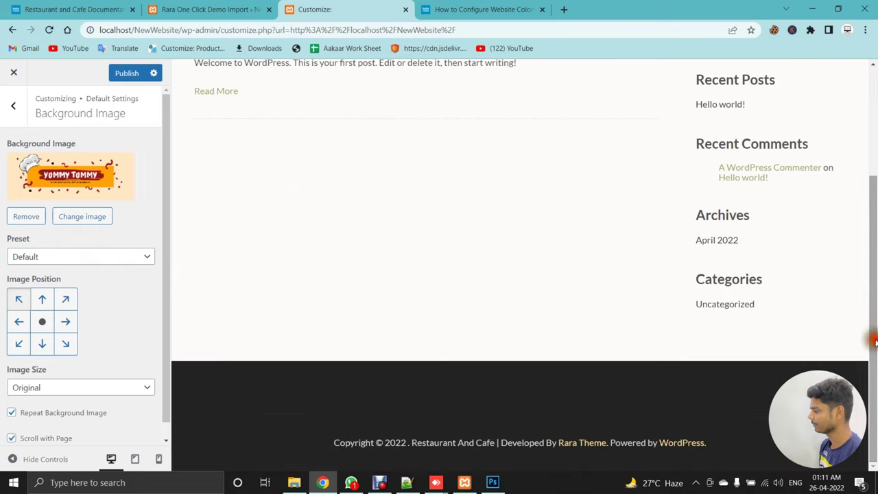
Try the Fill Screen and Fit to Screen presets for the background image, then leave its settings
left_click(59, 256)
left_click(46, 281)
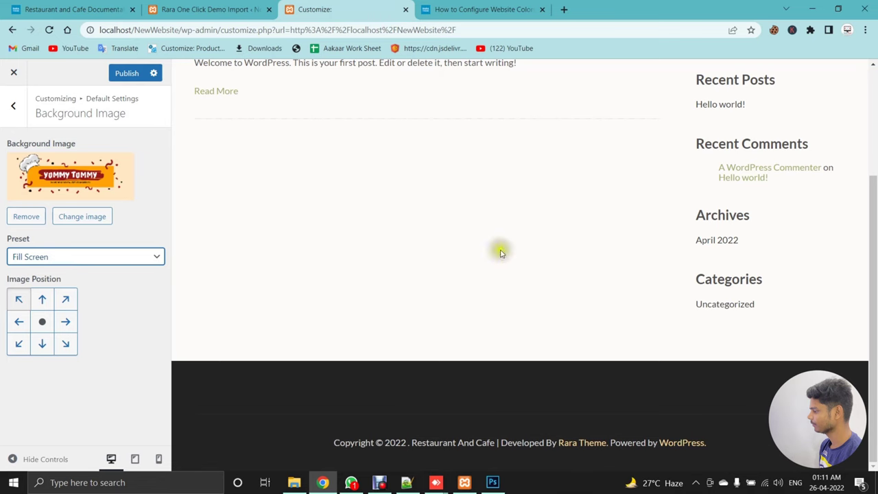
left_click(98, 254)
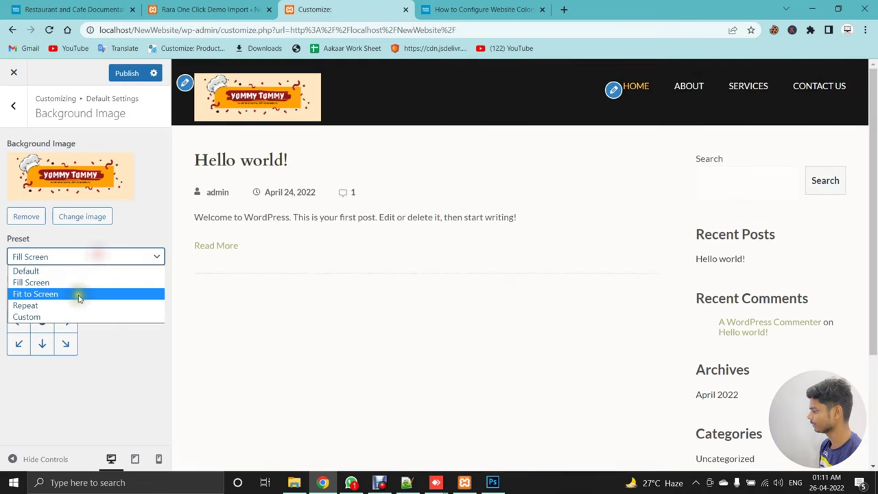
left_click(78, 295)
left_click(13, 108)
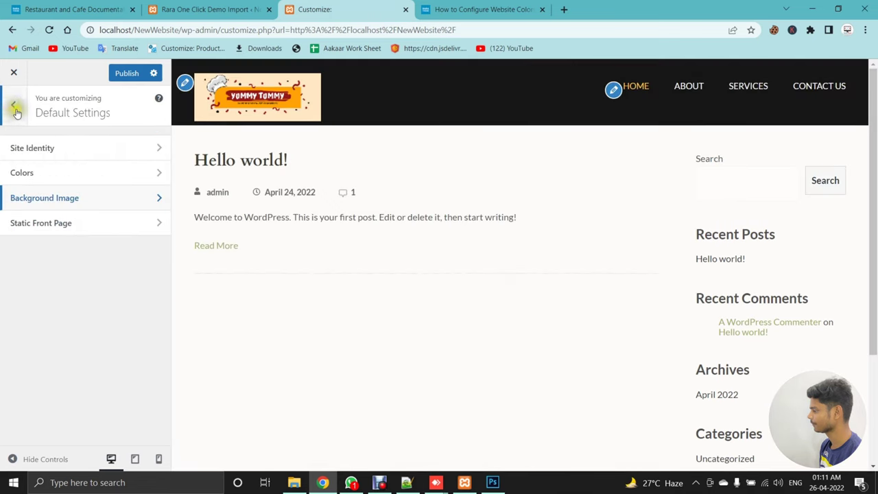
Remove the background image from the site and return to the default settings
left_click(61, 197)
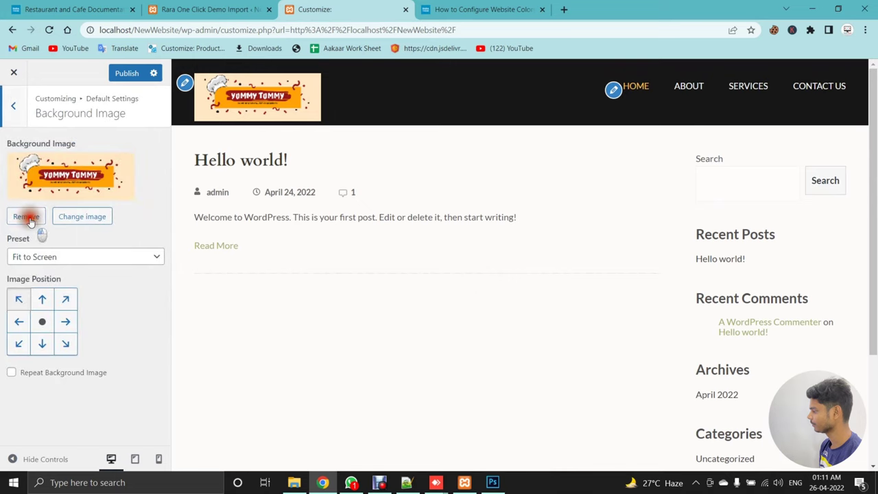
left_click(26, 217)
left_click(13, 106)
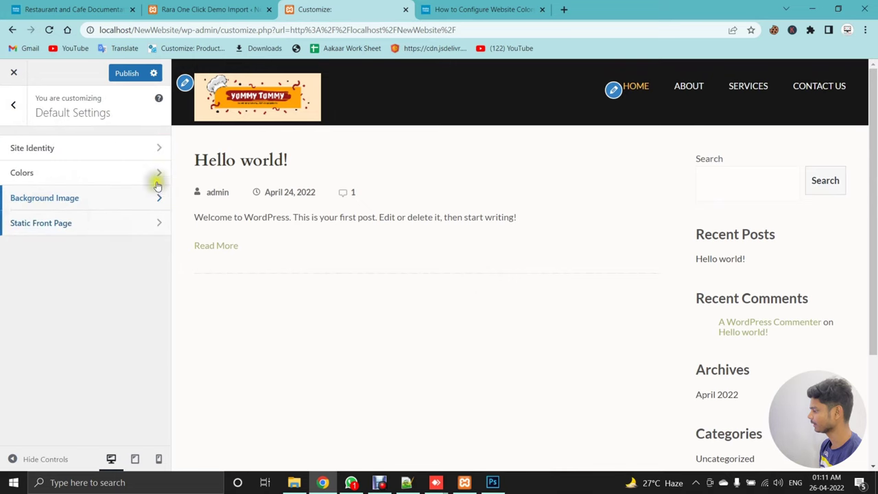
Look through the documentation's homepage settings topics for the static front page guide, then return to the customizer
left_click(484, 9)
left_click_drag(870, 237, 868, 300)
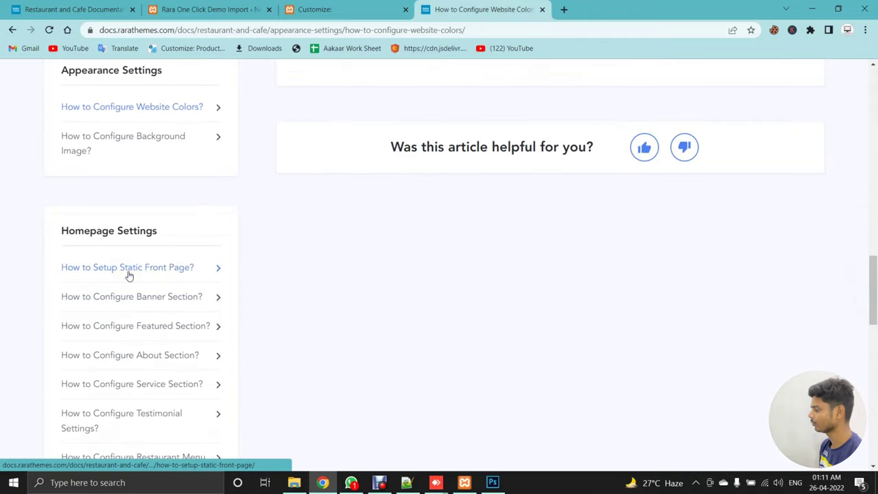
left_click(328, 8)
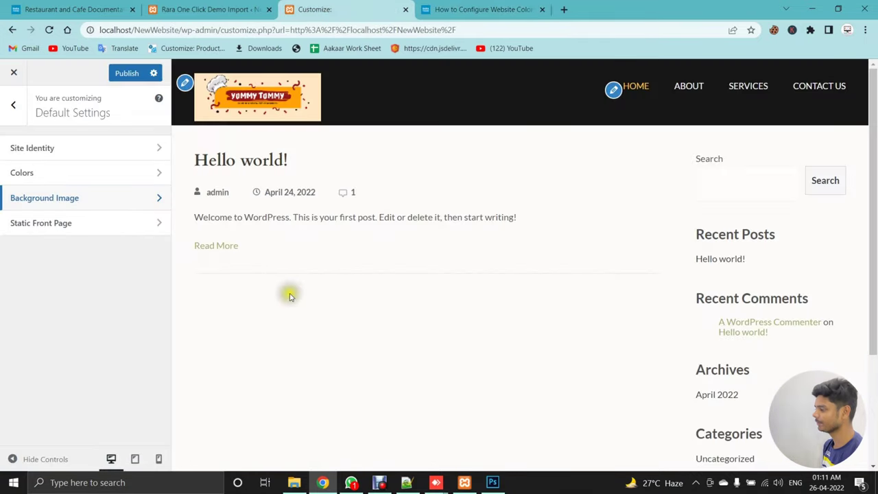
Return to the main customizer settings and publish the pending changes
left_click_drag(192, 158, 308, 164)
left_click(13, 104)
left_click(126, 73)
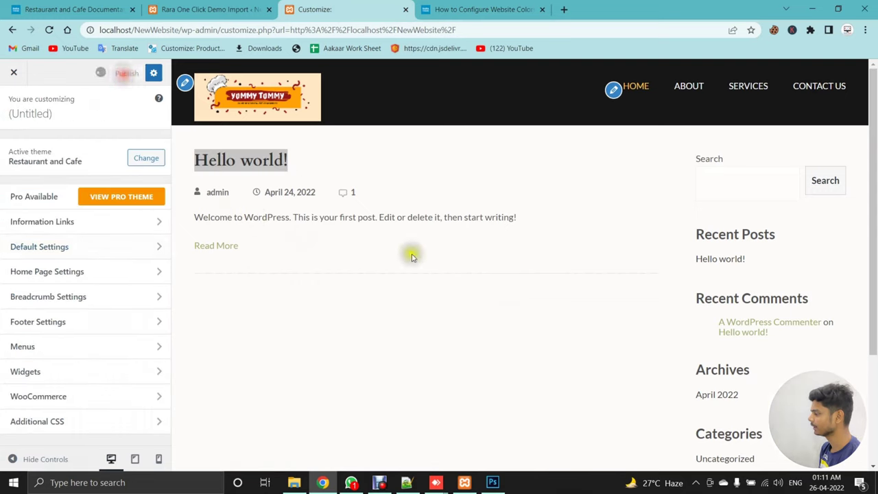
Open the site's page list in the WordPress dashboard and move the Sample Page to the trash
left_click(189, 11)
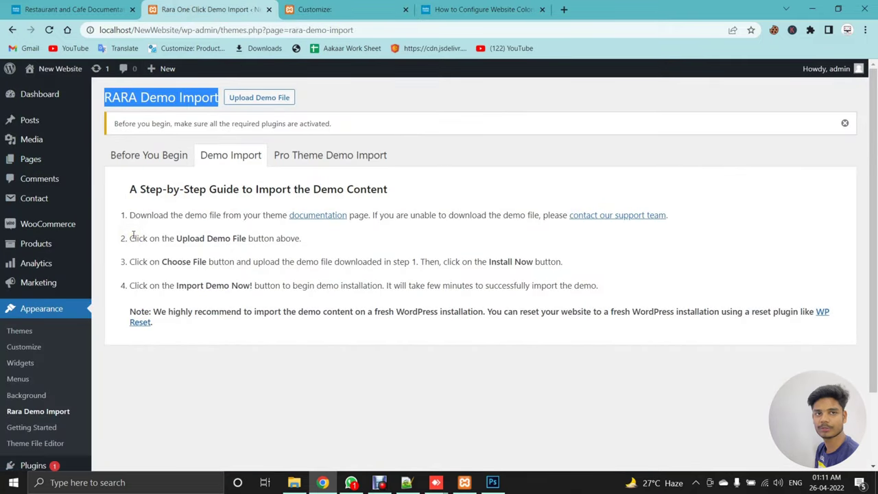
left_click(33, 159)
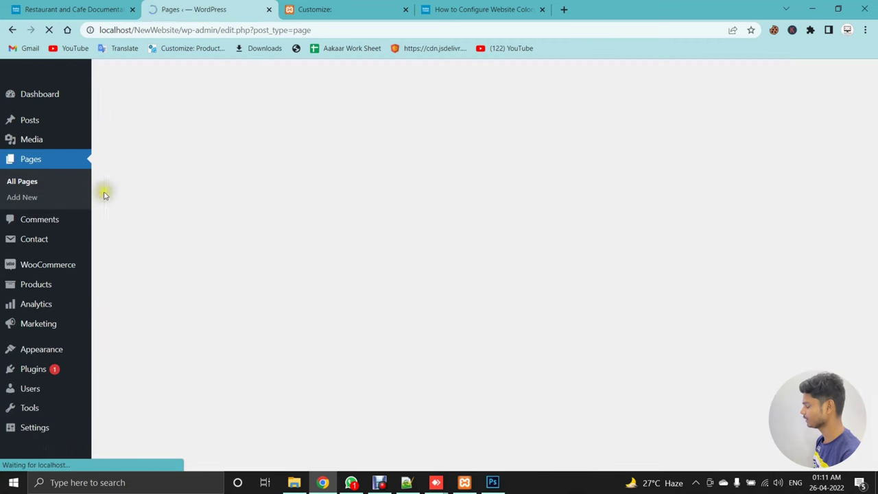
scroll(361, 223, "down", 2)
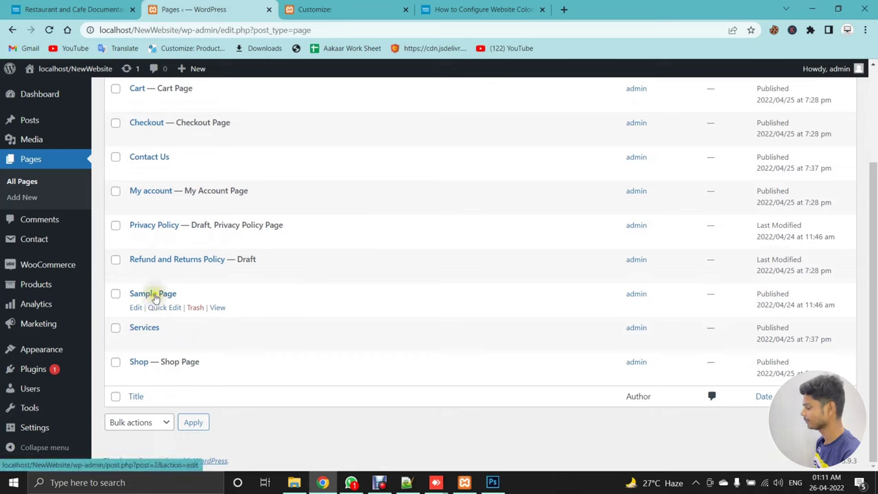
left_click(197, 308)
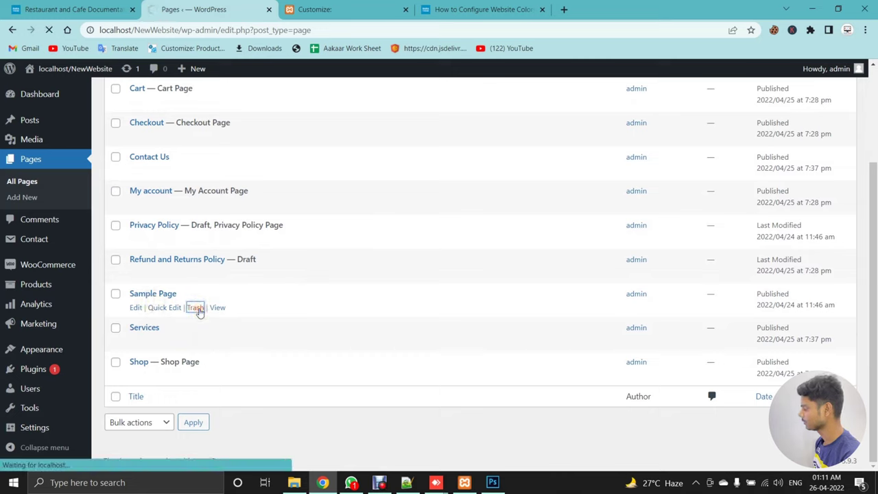
left_click(480, 9)
left_click(347, 9)
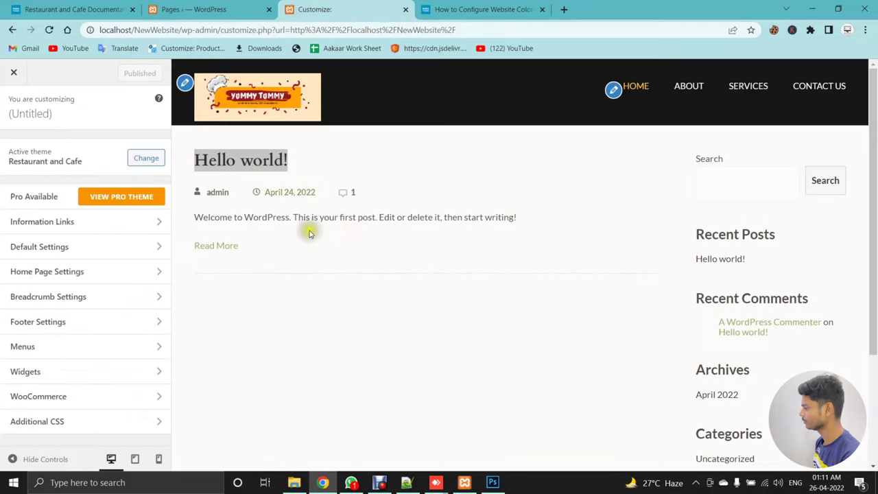
left_click(197, 10)
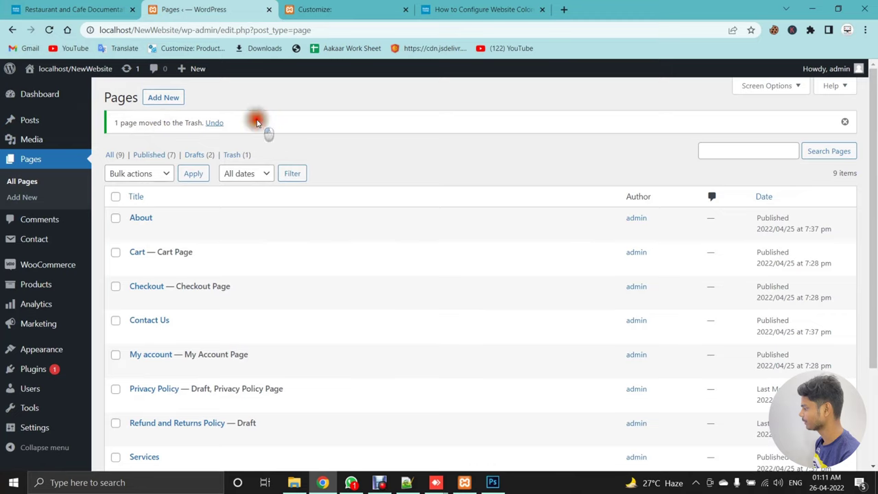
left_click_drag(255, 119, 117, 122)
Open the live site in a new browser tab and place it after the customizer
mouse_move(41, 70)
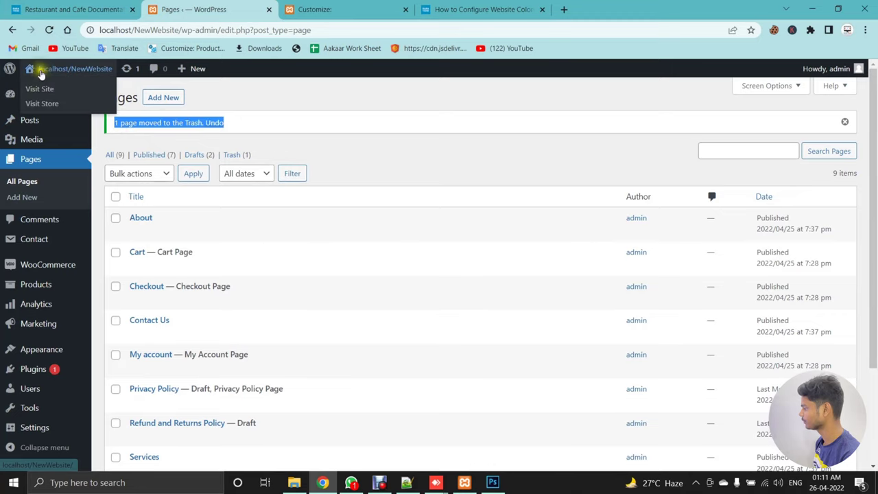
right_click(38, 89)
left_click(55, 91)
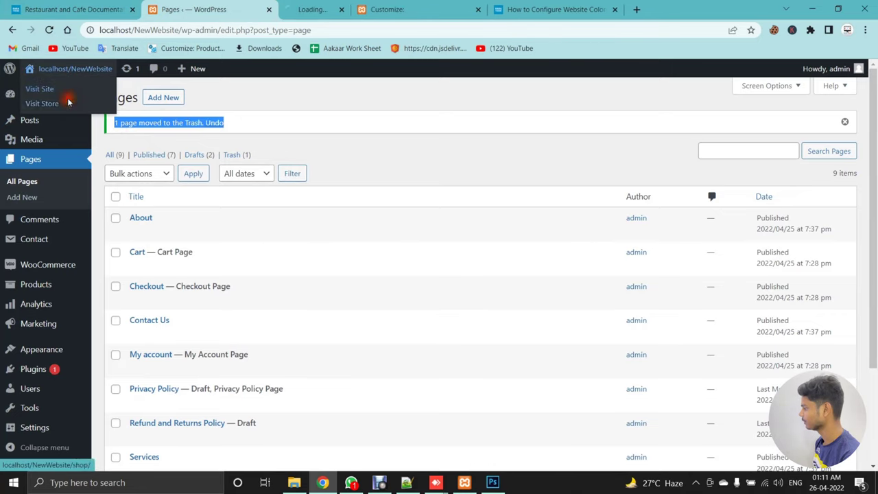
left_click(313, 10)
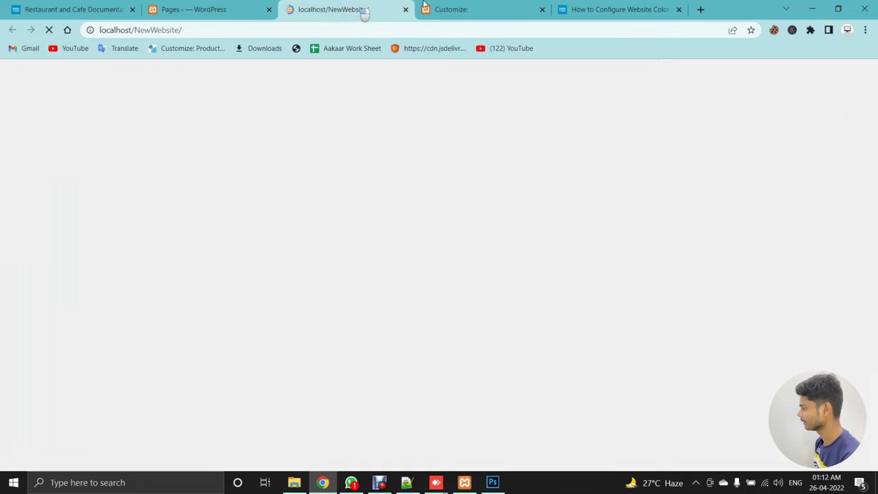
left_click_drag(360, 12, 451, 14)
Look through the remaining pages in the site's page list
left_click(235, 7)
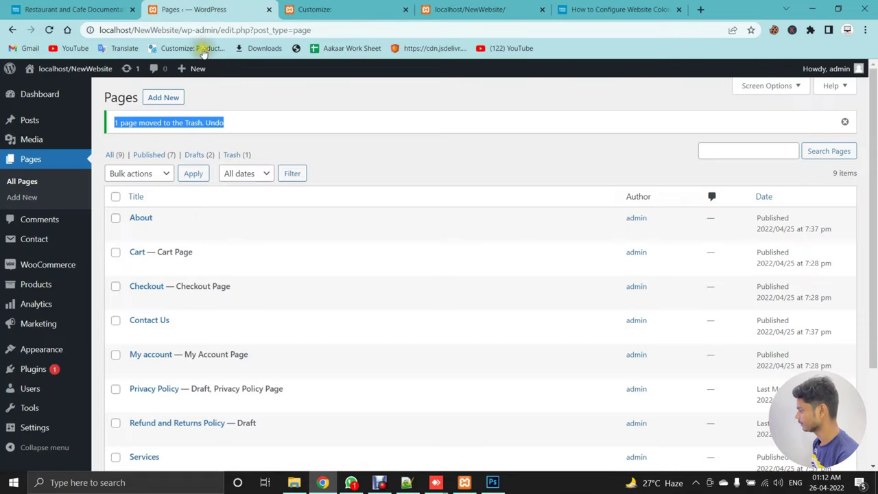
scroll(196, 283, "down", 3)
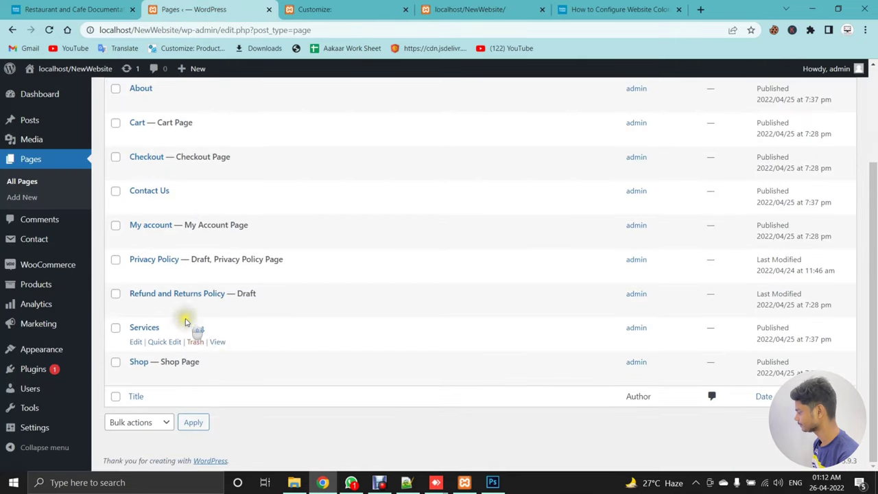
scroll(277, 329, "up", 1)
scroll(277, 329, "down", 2)
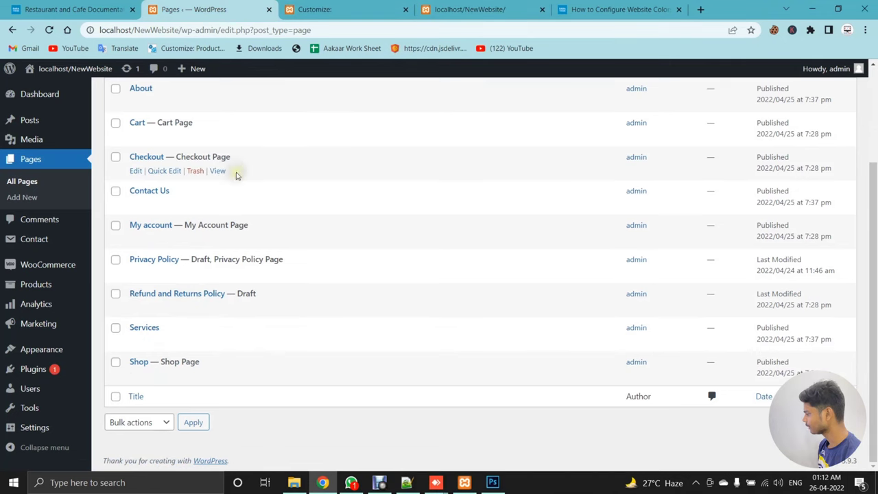
scroll(264, 172, "up", 2)
left_click_drag(873, 171, 871, 246)
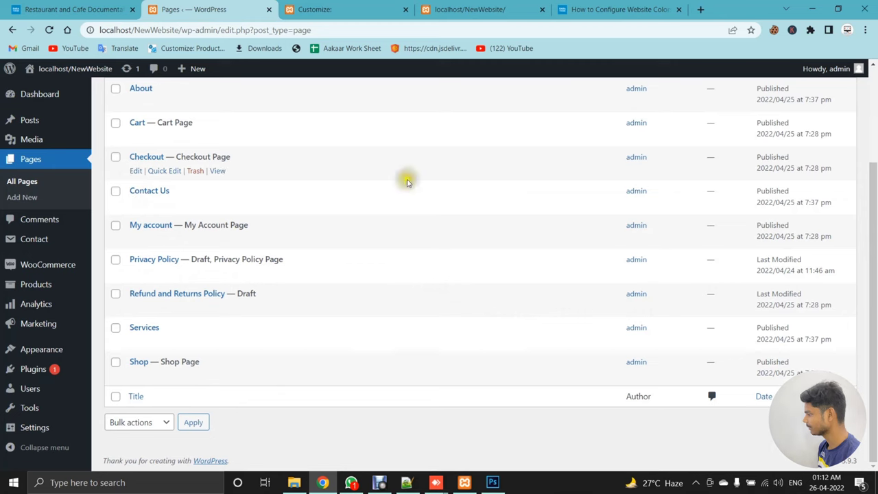
left_click_drag(872, 206, 843, 163)
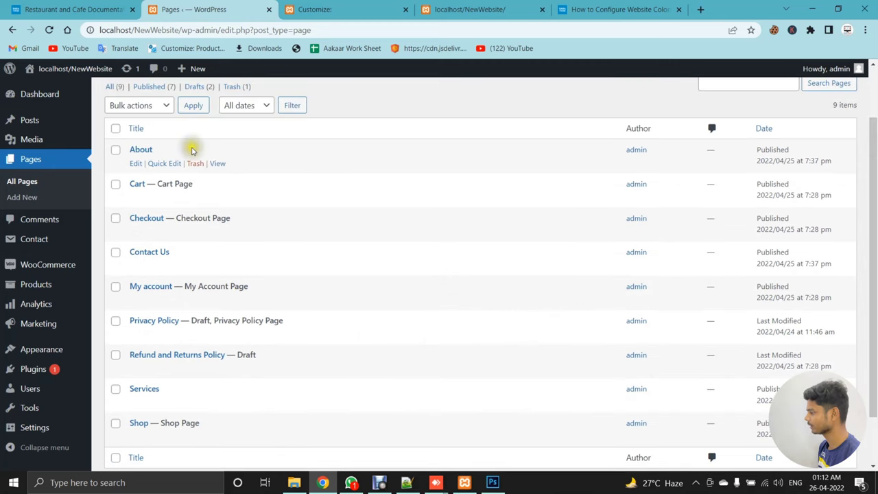
Compare the live site's navigation menu with the page list, checking the About, Contact Us and Services entries
left_click(474, 9)
left_click_drag(763, 104, 533, 118)
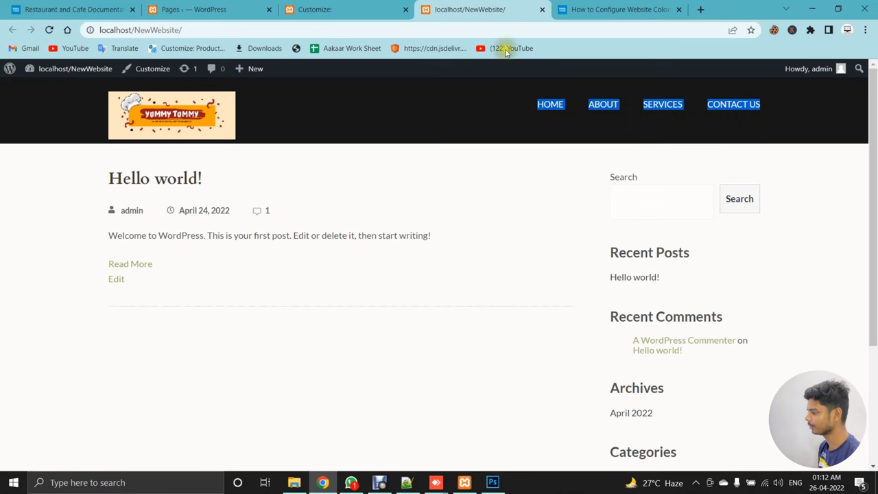
left_click(326, 5)
left_click(192, 9)
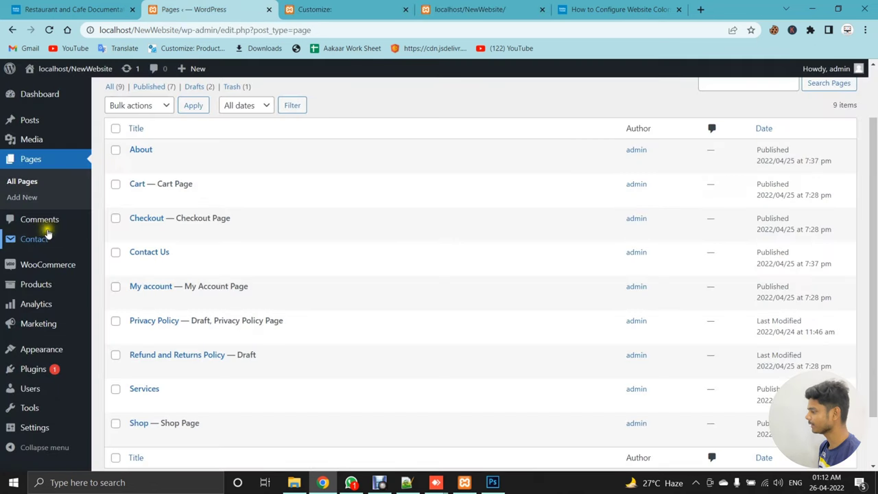
mouse_move(48, 235)
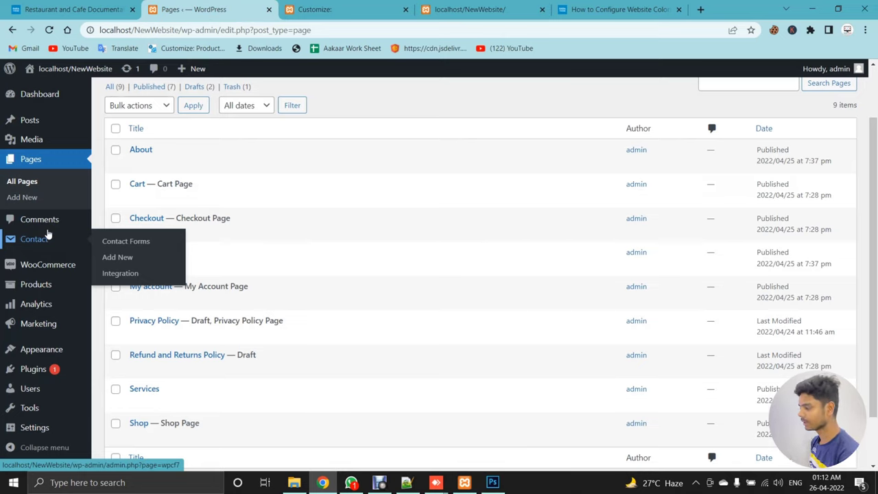
left_click_drag(154, 150, 131, 146)
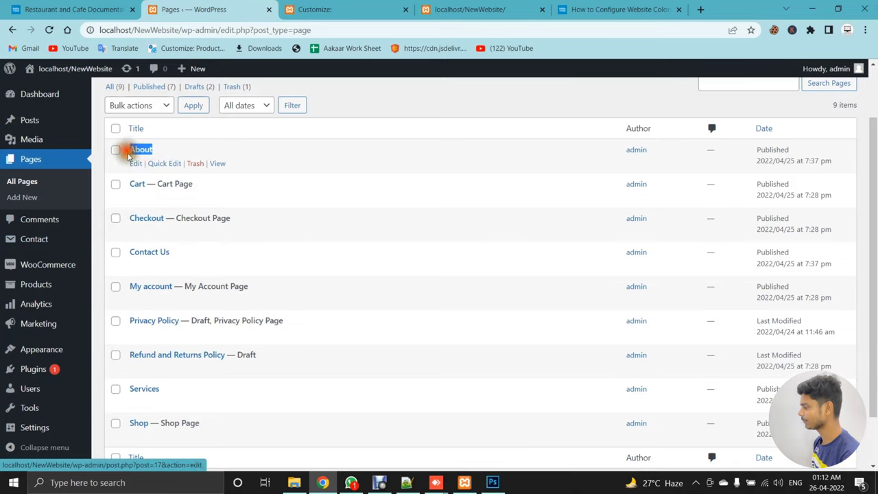
left_click_drag(168, 251, 130, 254)
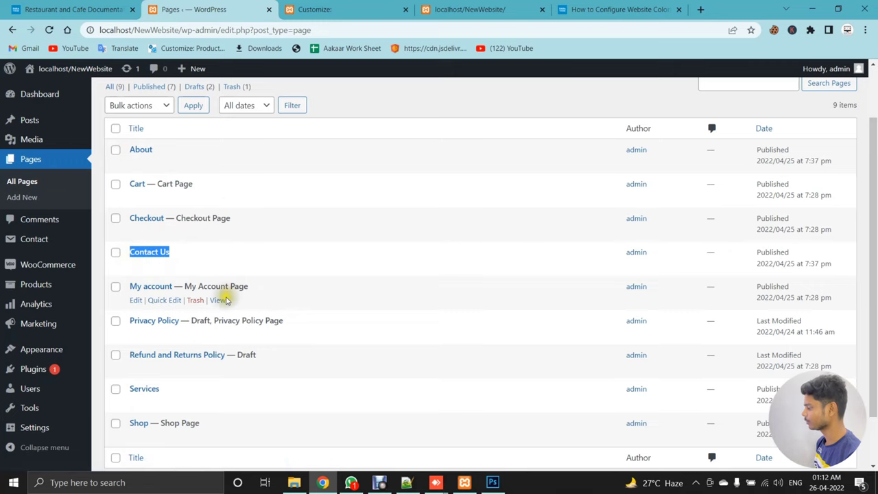
scroll(212, 315, "down", 2)
left_click_drag(171, 330, 123, 328)
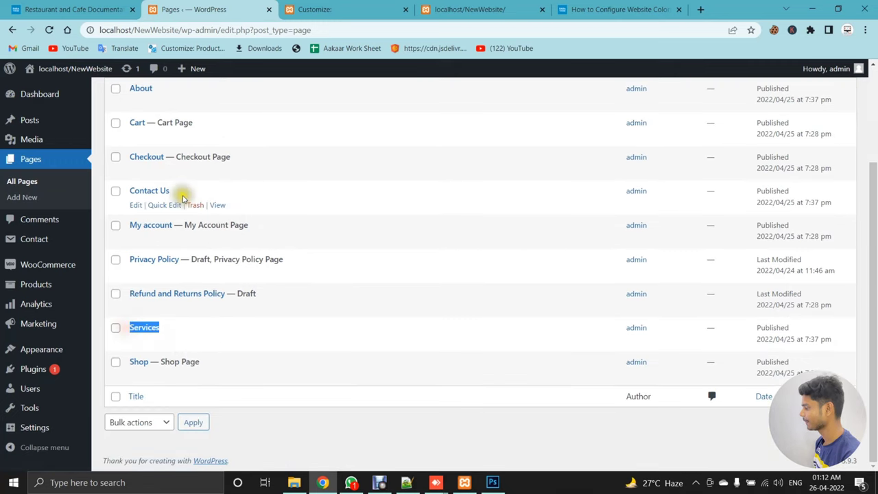
left_click_drag(177, 195, 127, 192)
scroll(164, 206, "up", 2)
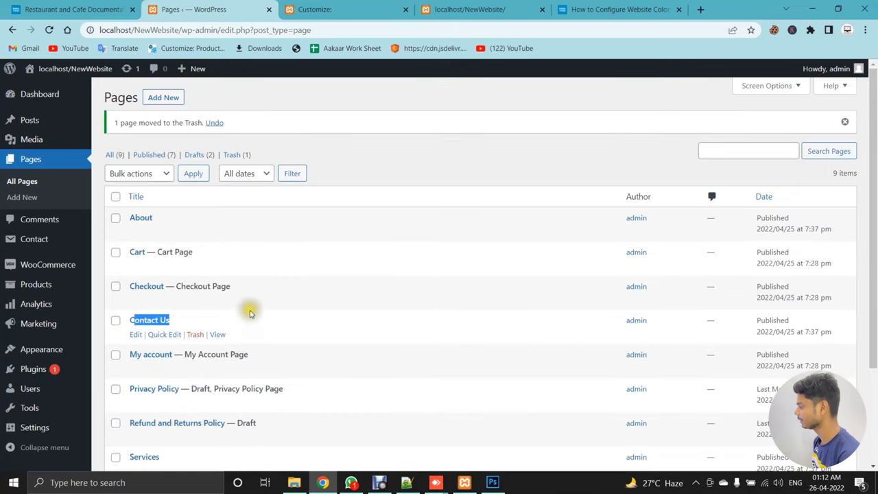
scroll(254, 318, "down", 1)
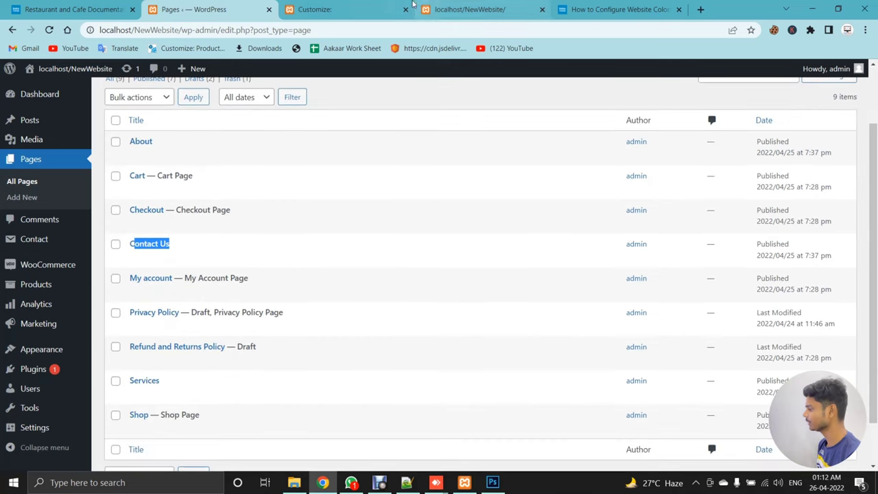
Reorder the browser tabs so the live site comes before the customizer, and return to the customizer
left_click(454, 6)
left_click(377, 5)
left_click_drag(469, 9, 402, 7)
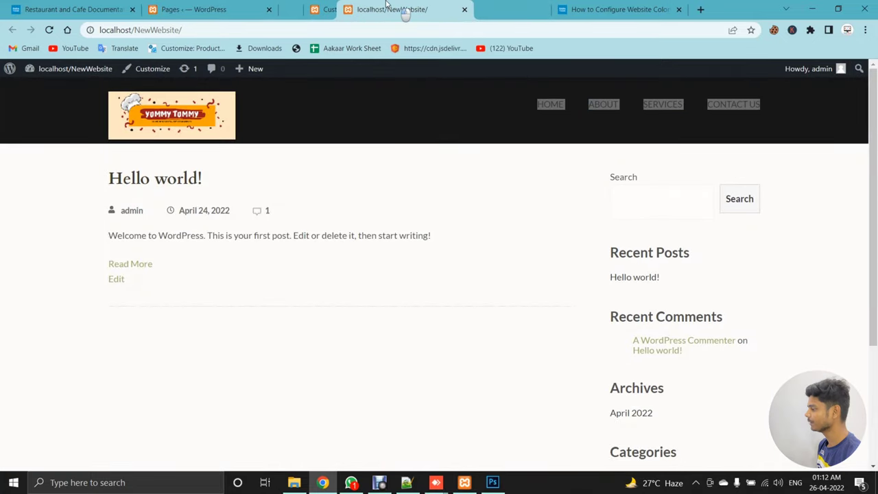
left_click(454, 7)
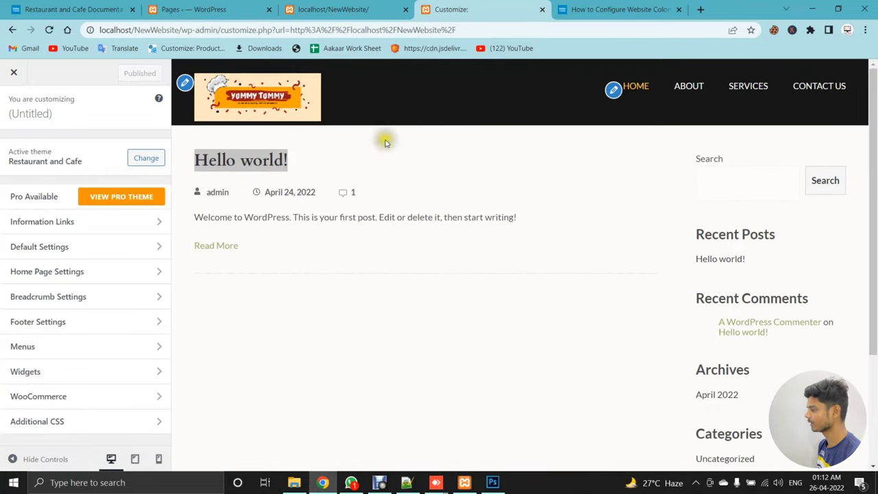
Open the documentation's static front page guide and read its instructions for creating a home page
left_click(621, 8)
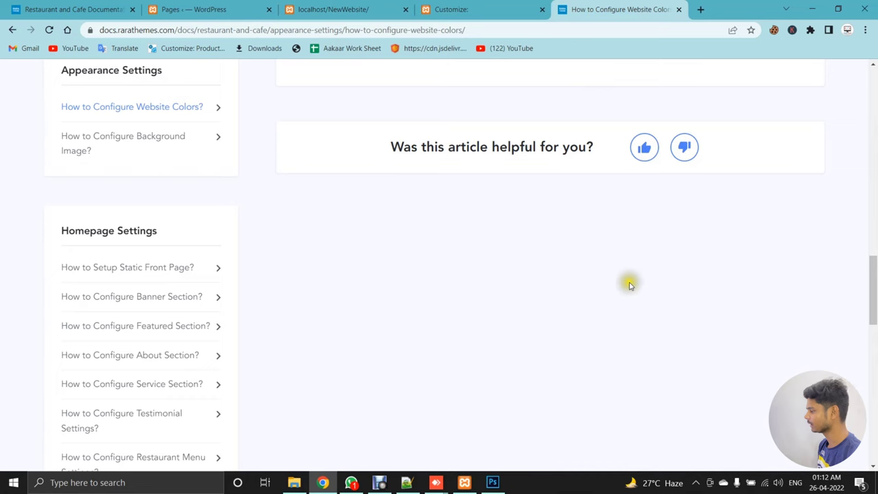
mouse_move(873, 290)
left_mouse_down()
mouse_move(873, 199)
mouse_move(866, 288)
left_mouse_up()
left_click(110, 273)
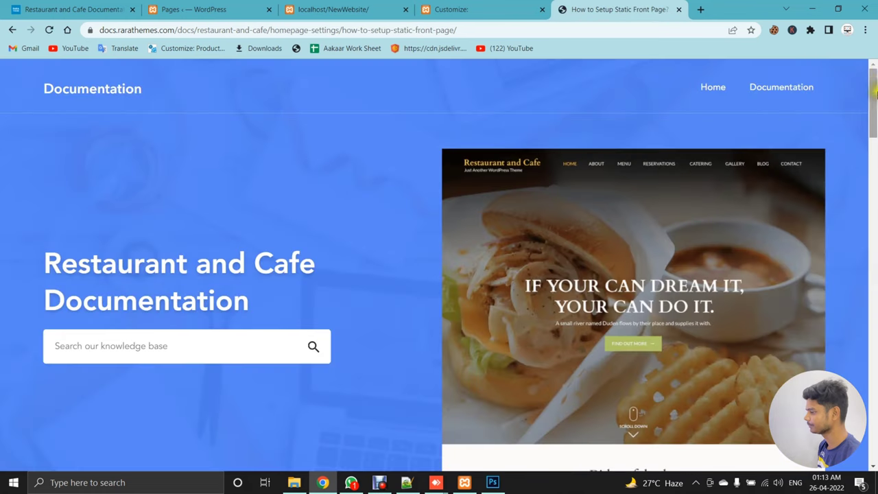
left_click_drag(876, 96, 873, 193)
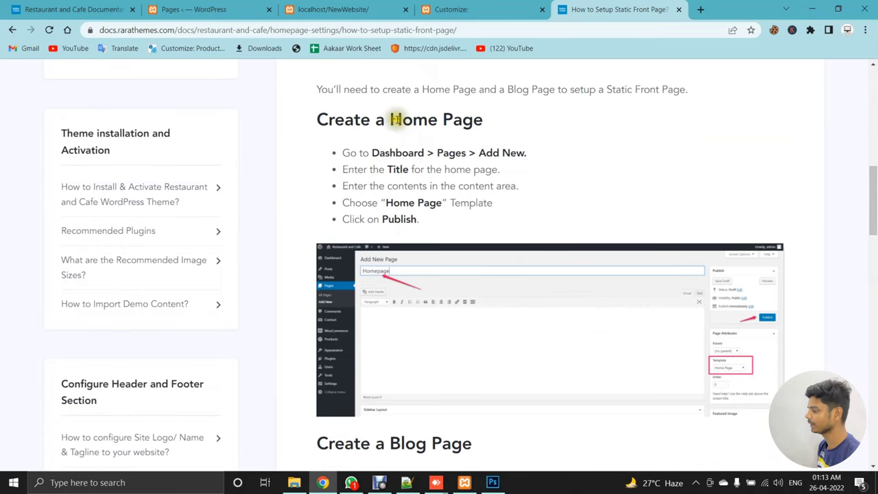
left_click_drag(391, 119, 496, 120)
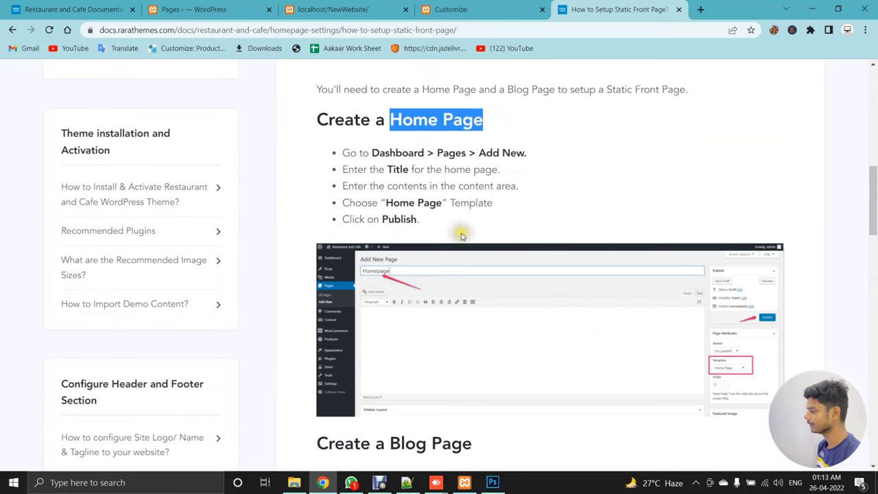
Return to the site's page list, review the existing pages, and start adding a new page
left_click(192, 9)
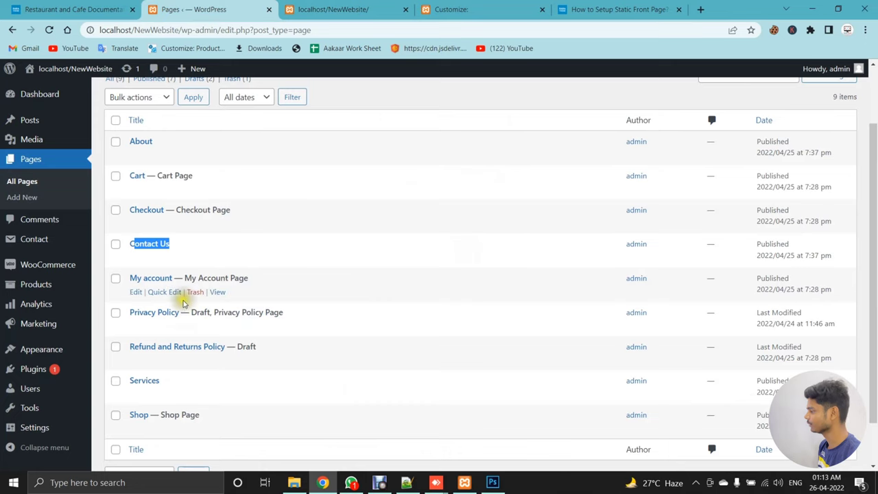
scroll(184, 304, "down", 1)
scroll(197, 334, "up", 2)
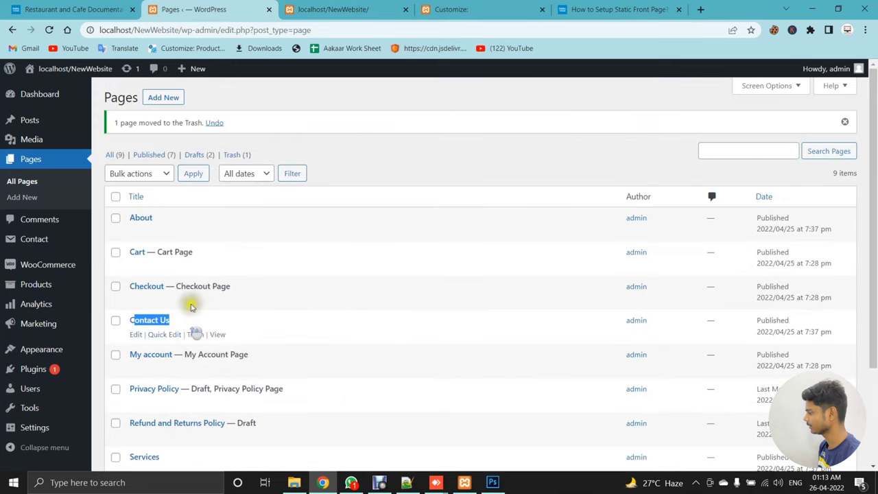
scroll(225, 323, "down", 2)
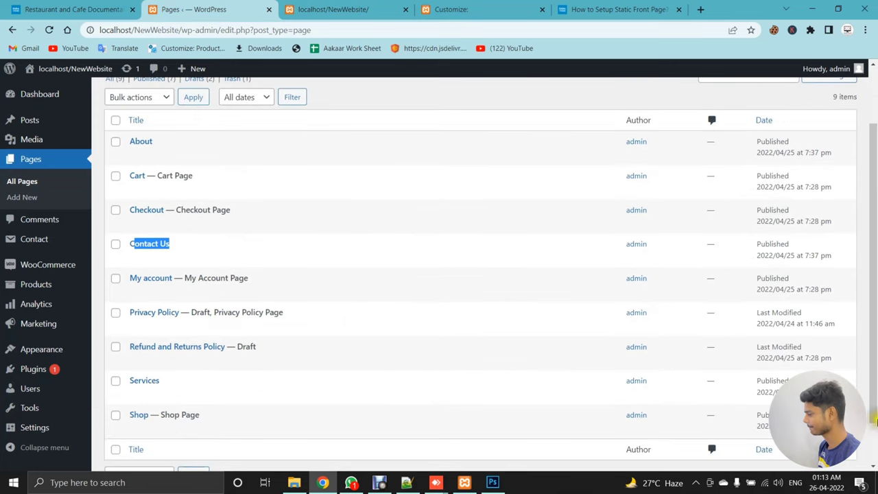
scroll(875, 337, "down", 1)
left_click(470, 427)
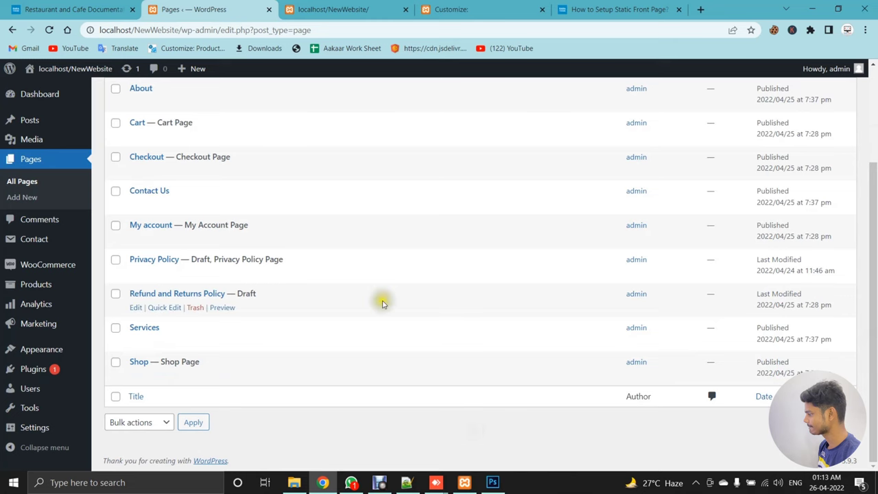
scroll(372, 306, "up", 2)
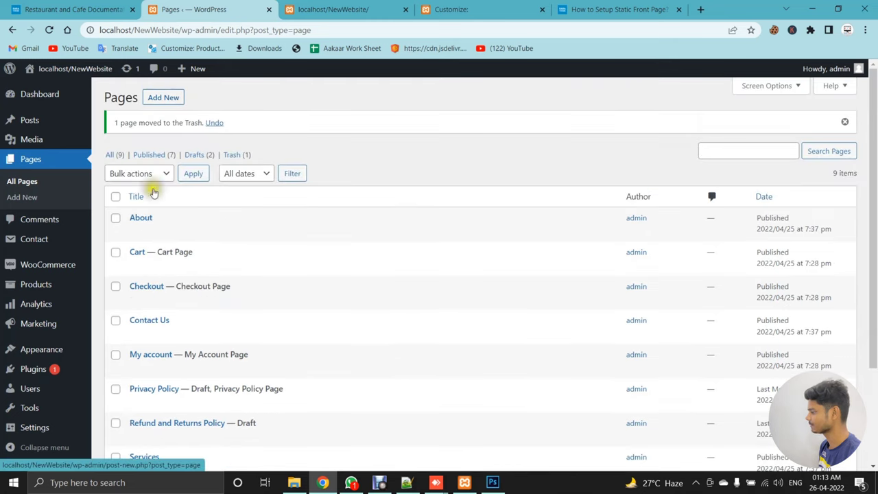
scroll(205, 334, "down", 1)
scroll(209, 338, "down", 1)
scroll(195, 275, "up", 3)
left_click(161, 98)
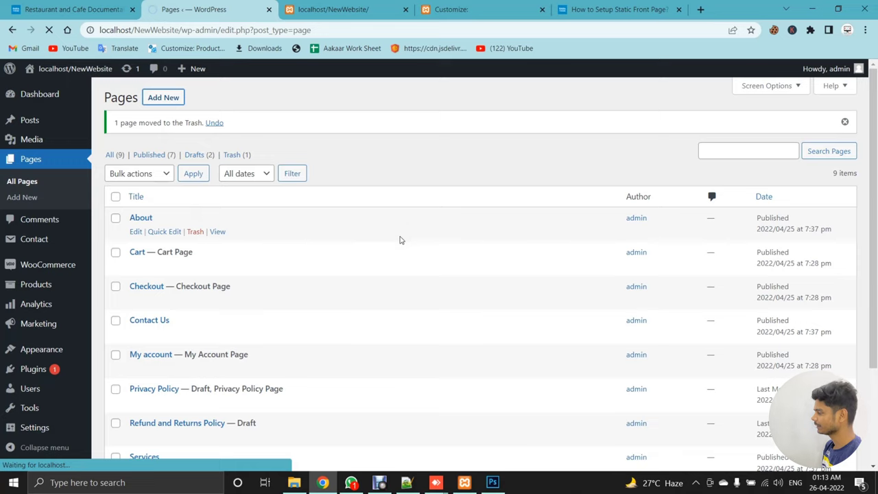
left_click(159, 100)
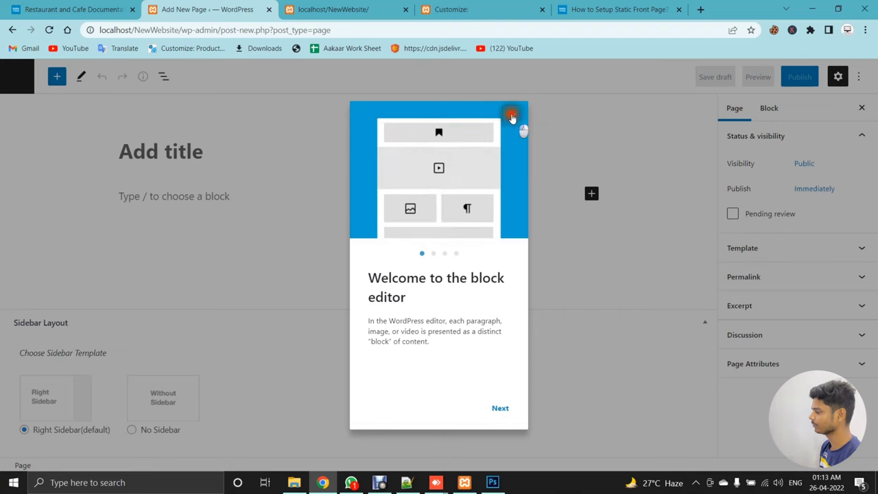
Dismiss the block editor's welcome guide and title the new page Home
left_click(511, 114)
type("Home")
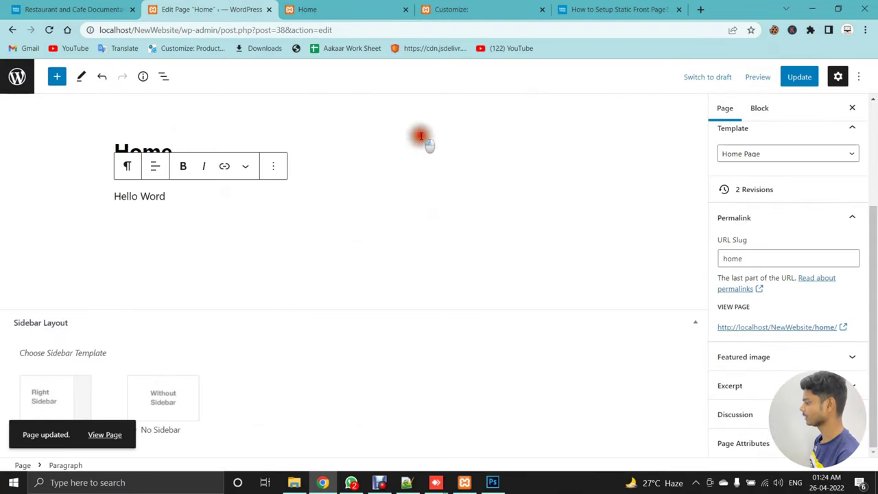
left_click(421, 137)
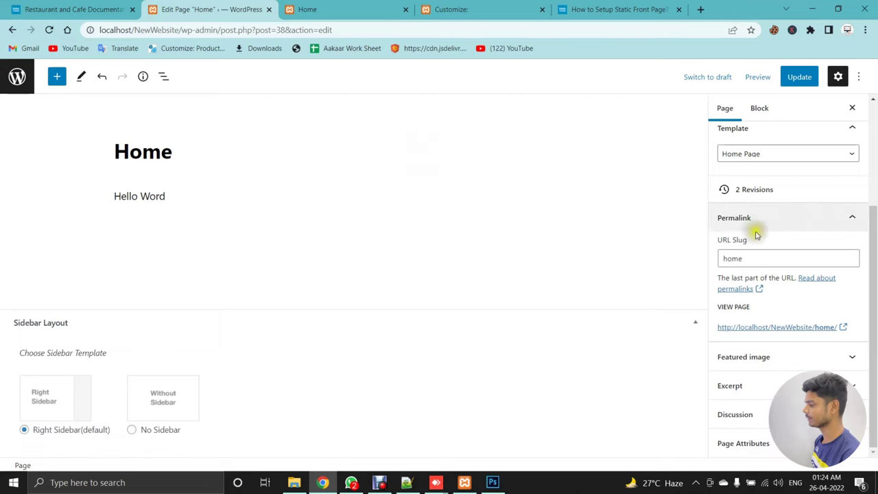
scroll(871, 288, "up", 3)
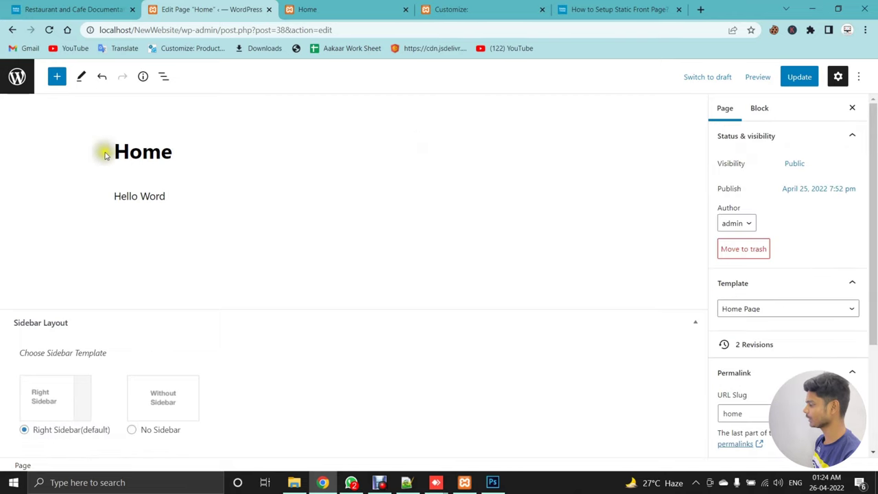
left_click(232, 151)
left_click_drag(166, 151, 98, 157)
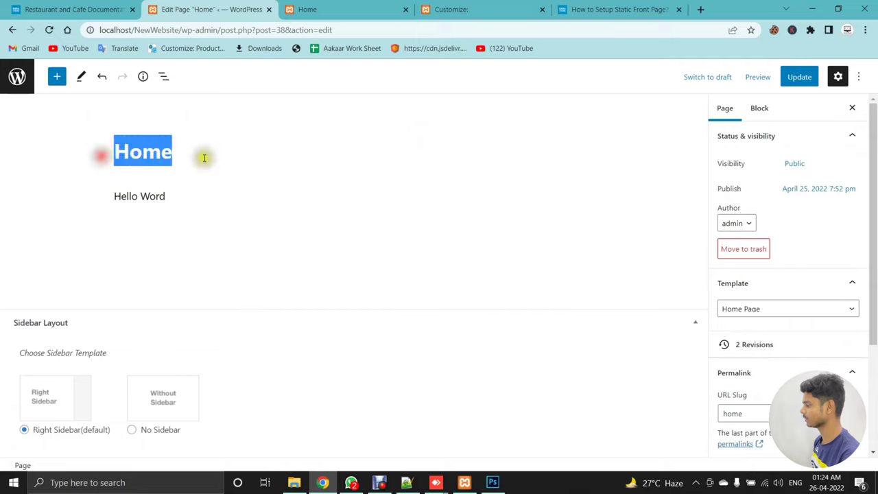
left_click(184, 145)
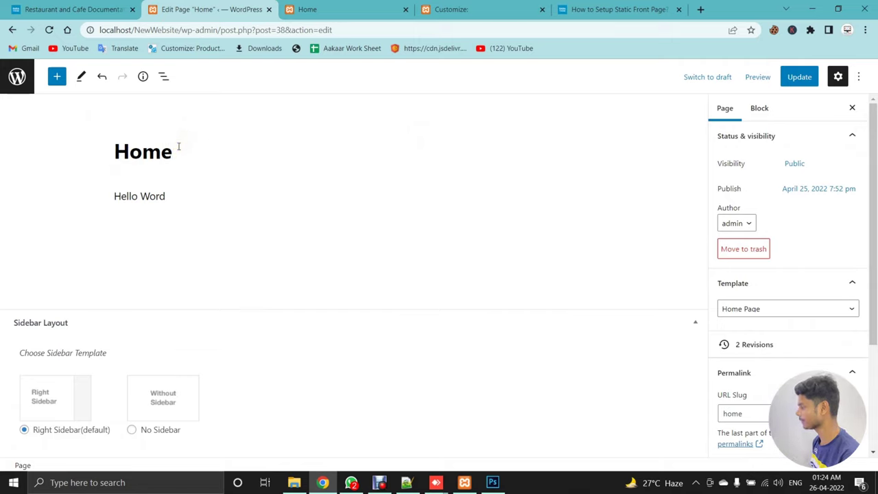
Assign the Home Page template to the Home page and update the page
scroll(869, 175, "down", 1)
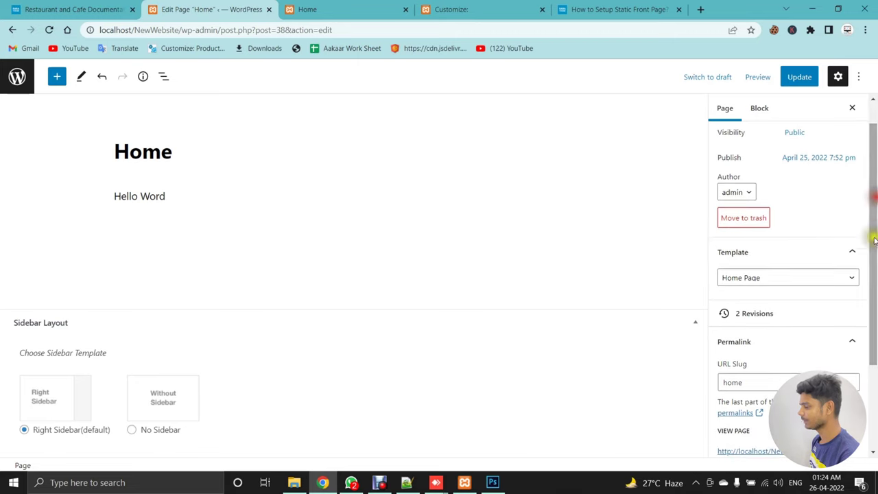
left_click(854, 254)
left_click(852, 252)
left_click(852, 277)
left_click(764, 291)
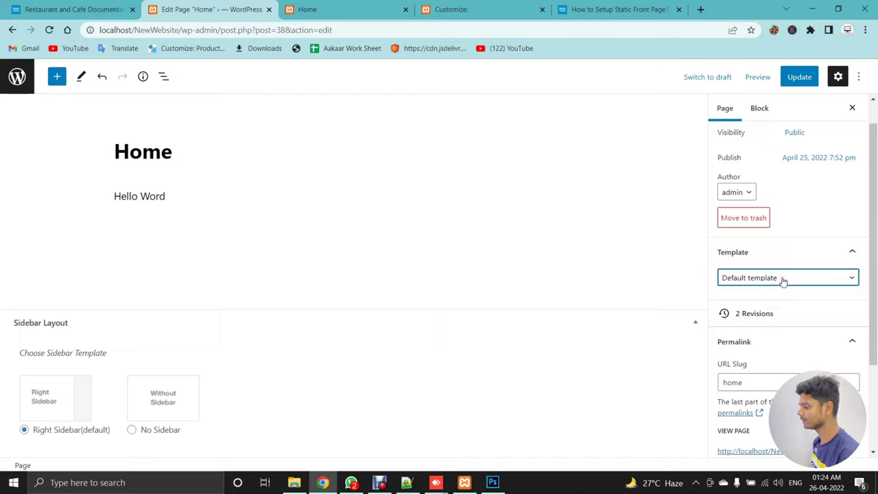
left_click(782, 280)
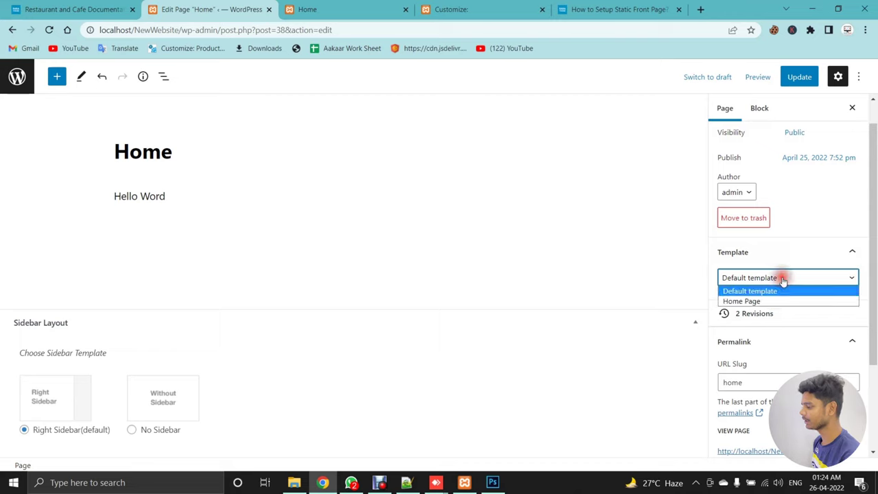
left_click(740, 301)
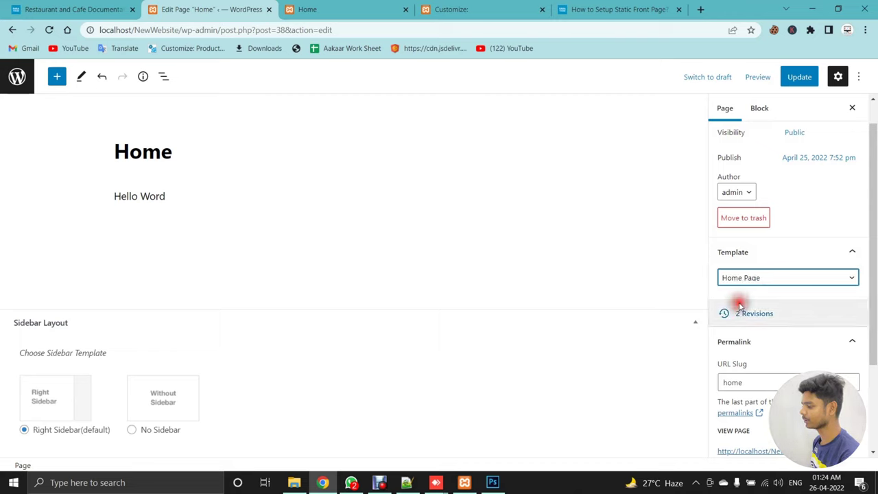
left_click(799, 78)
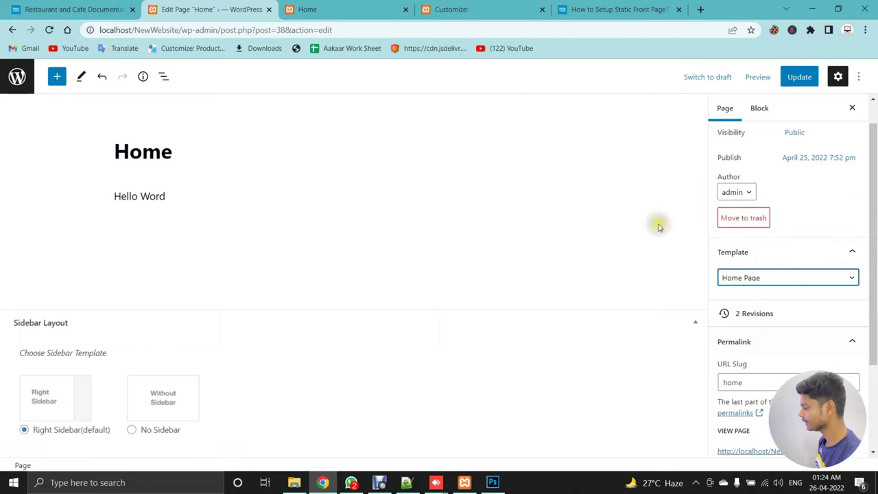
Compare the body text of the live site's Home page with the paragraph in the page editor
left_click(343, 10)
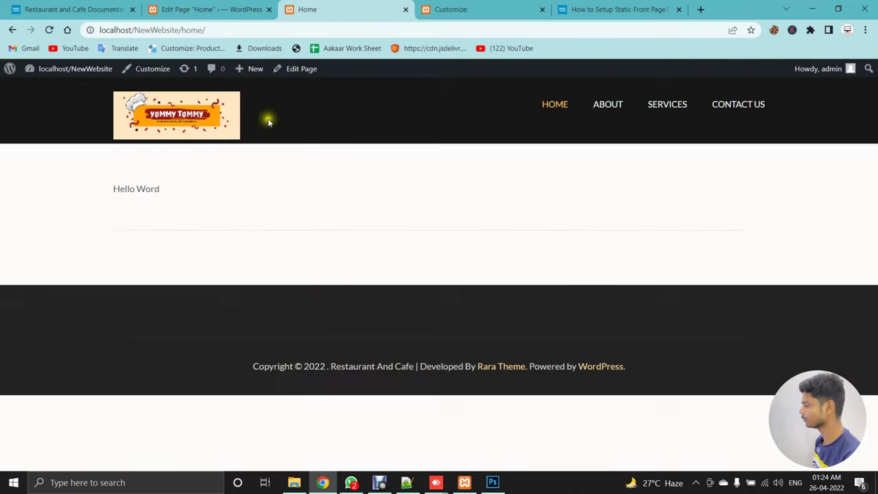
left_click(564, 109)
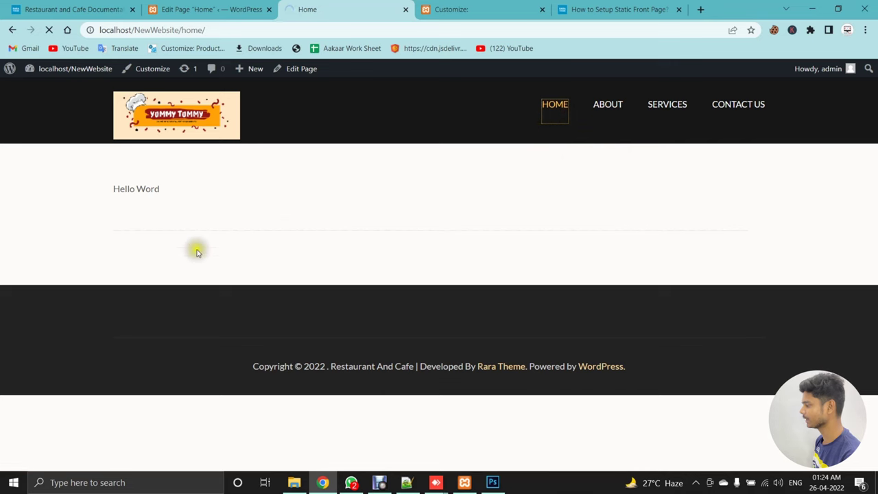
left_click_drag(103, 199, 256, 188)
left_click(205, 9)
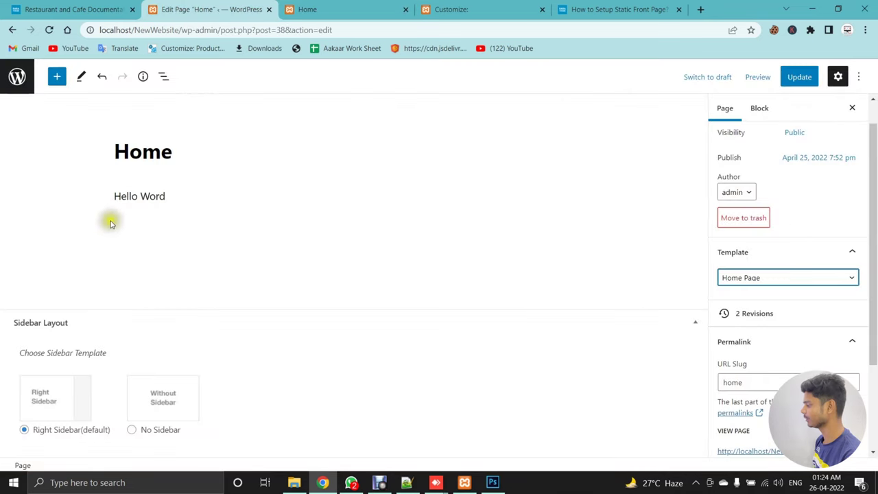
left_click_drag(202, 198, 48, 190)
left_click(241, 251)
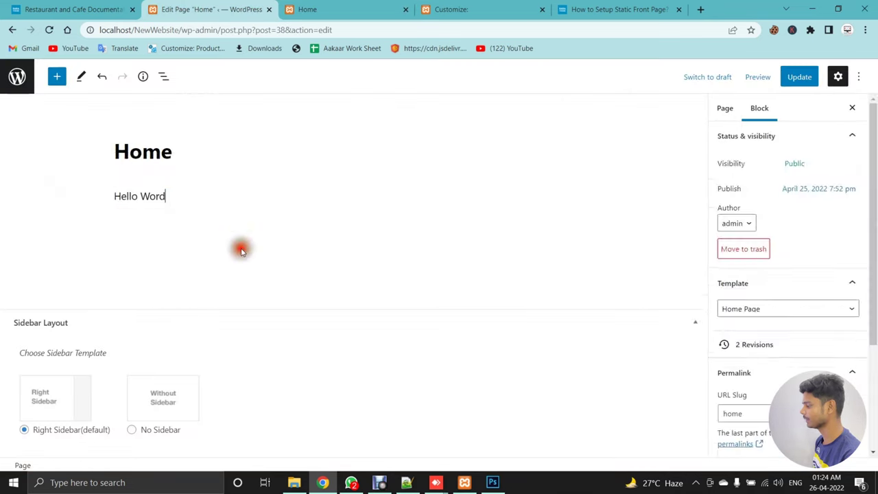
View the About and Services pages on the live site
left_click(360, 10)
left_click(613, 104)
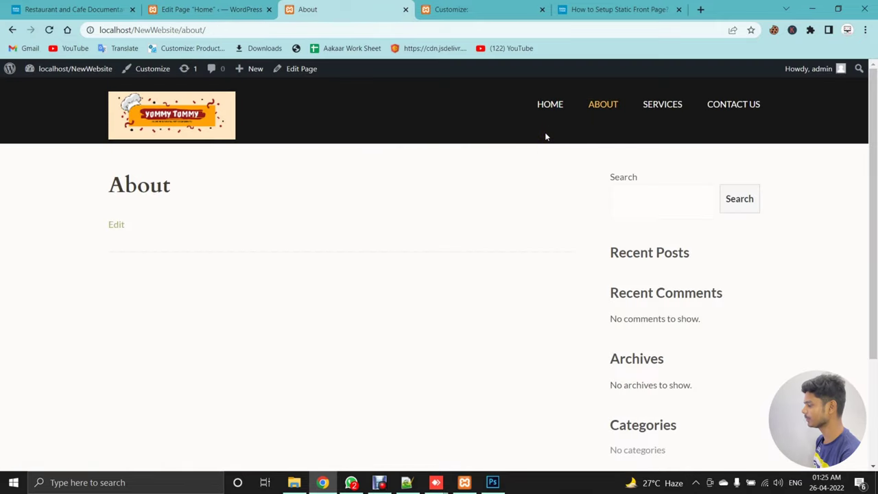
left_click(658, 107)
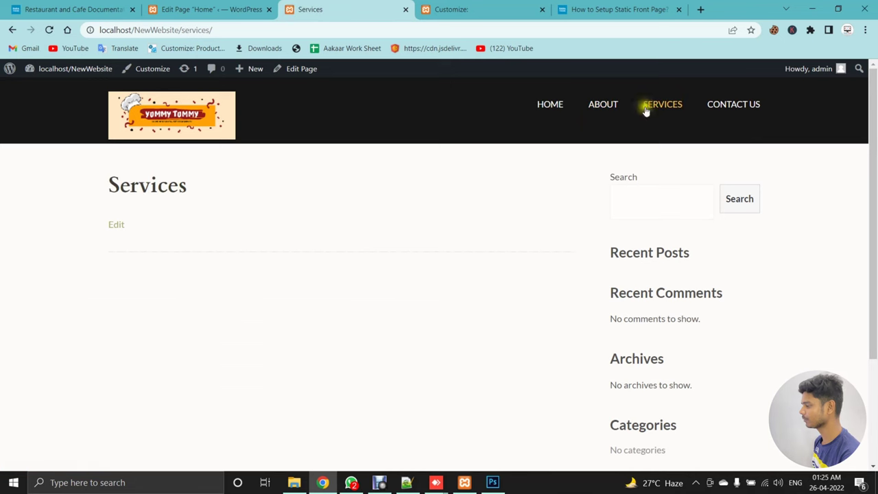
Review the static front page guide, and inspect the current front page and its sidebar widgets in the customizer preview
left_click(575, 8)
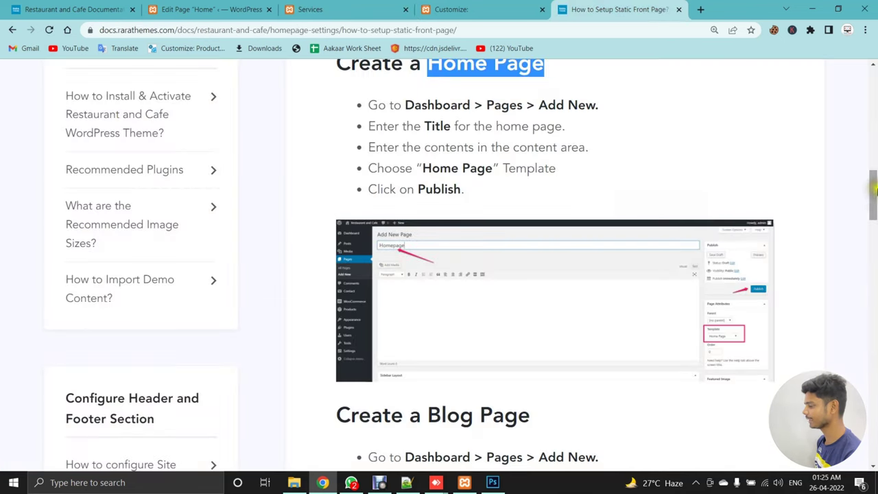
left_click_drag(874, 192, 872, 295)
left_click(480, 9)
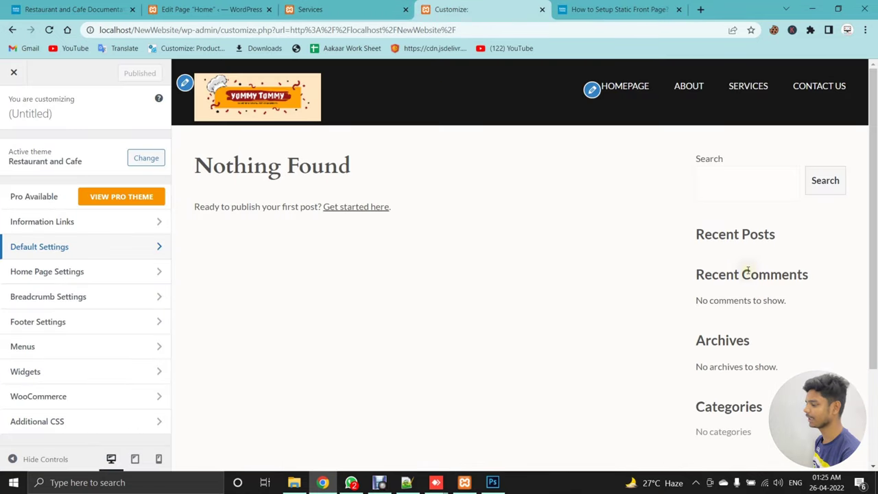
left_click_drag(649, 216, 874, 274)
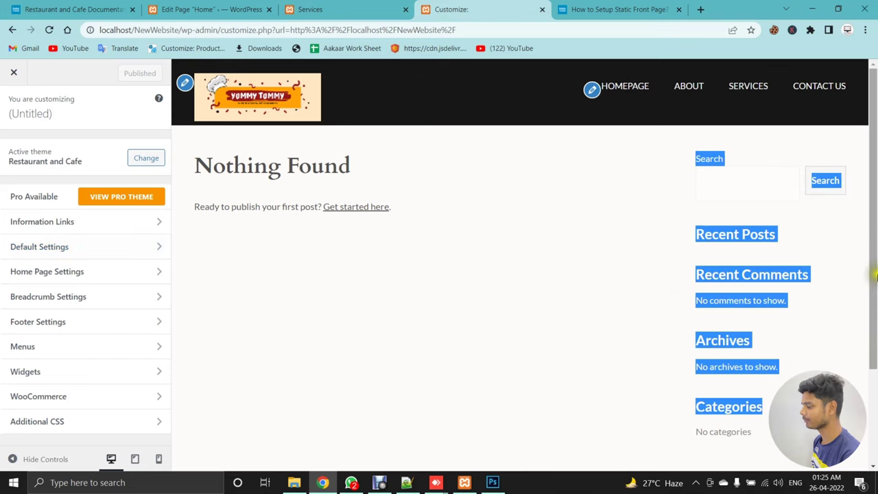
scroll(875, 281, "down", 1)
scroll(875, 293, "up", 1)
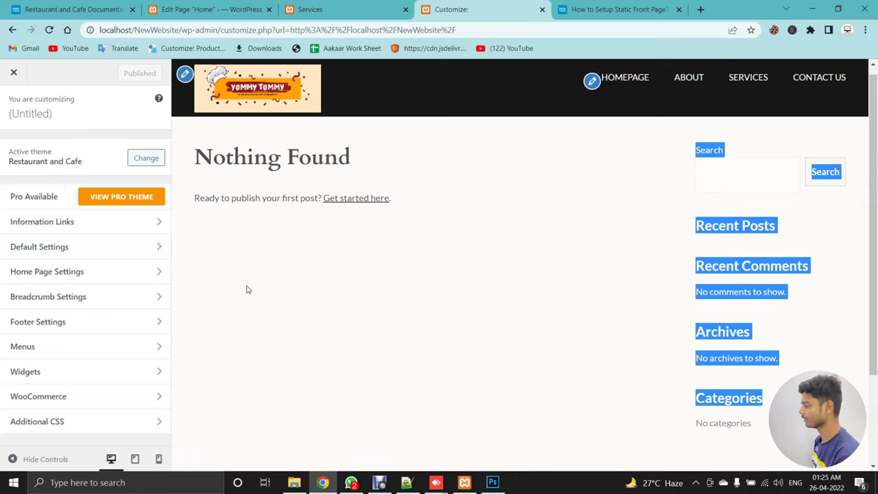
Leave the Home page editor and return to the site's page list
left_click(205, 9)
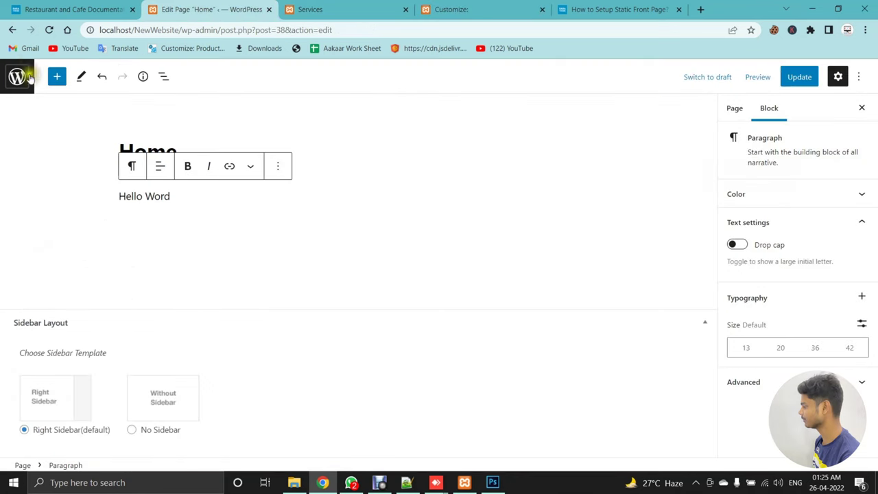
left_click(11, 30)
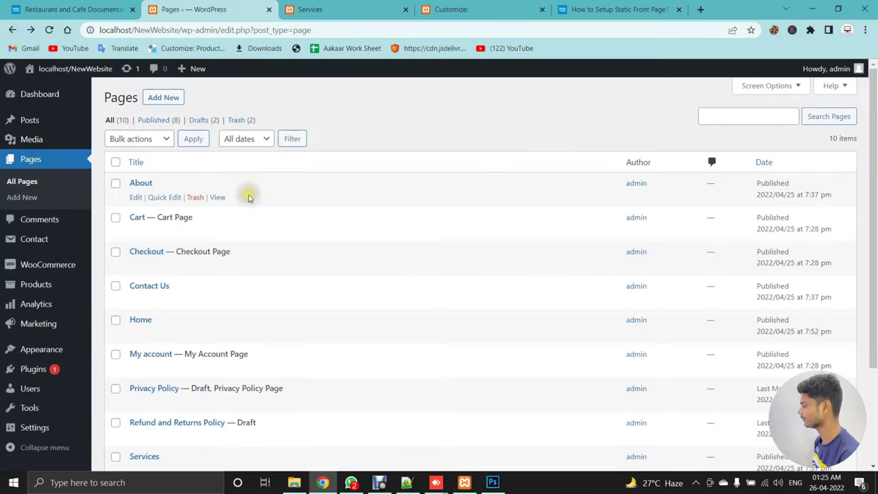